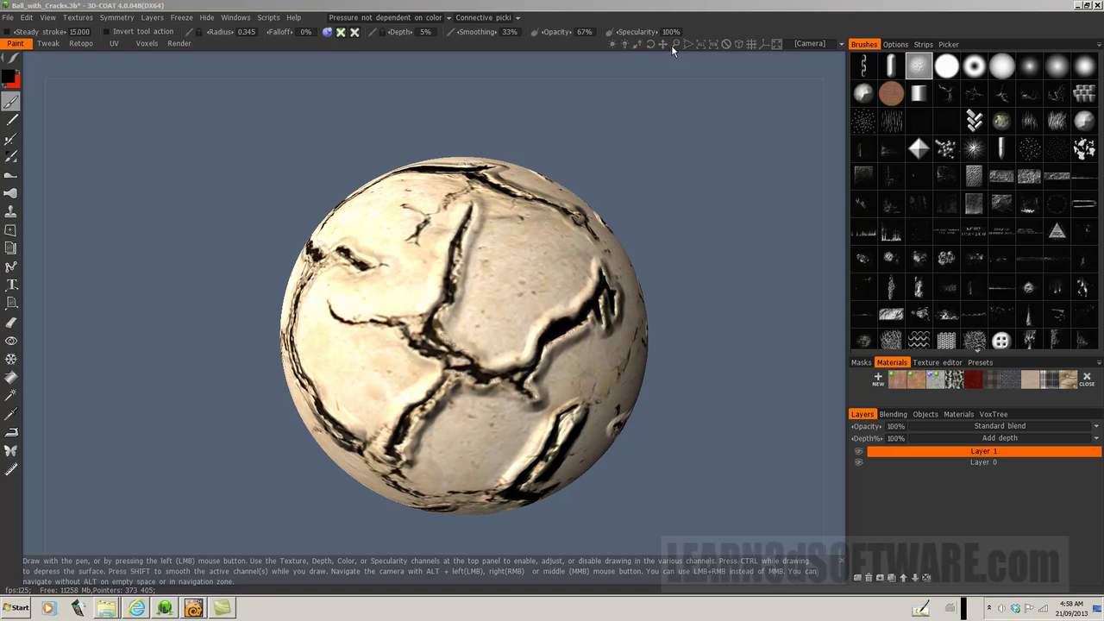
Select the soft round brush alpha with the widest fade in the brush library
{"action": "mouse_move", "coordinate": [676, 42]}
{"action": "left_mouse_down"}
{"action": "mouse_move", "coordinate": [677, 65]}
{"action": "mouse_move", "coordinate": [676, 25]}
{"action": "left_mouse_up"}
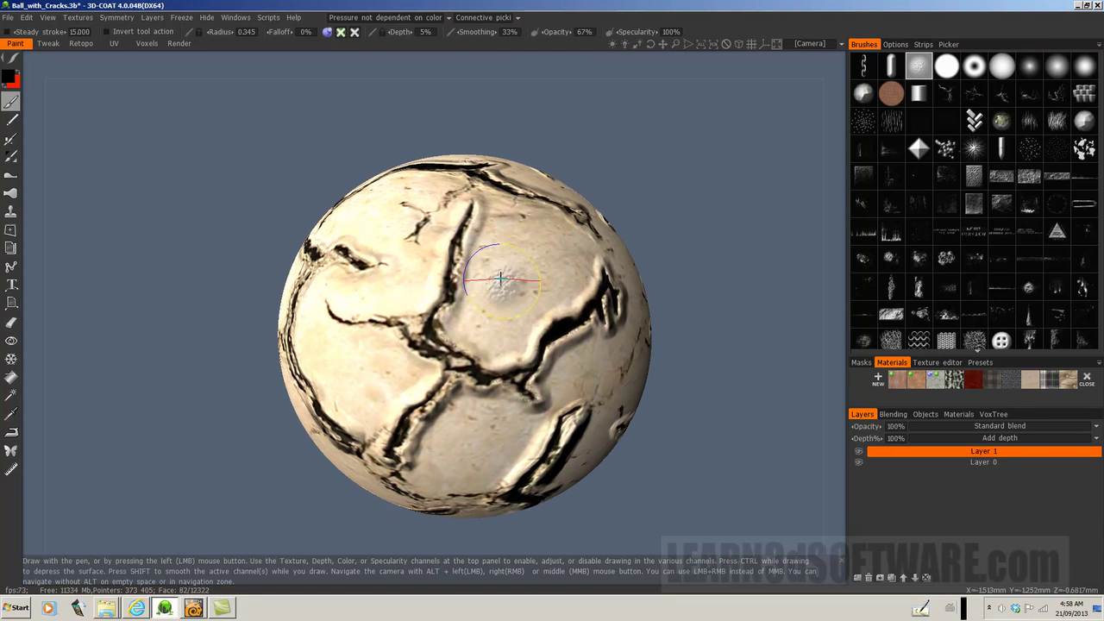
{"action": "left_click_drag", "start_coordinate": [650, 44], "coordinate": [650, 44]}
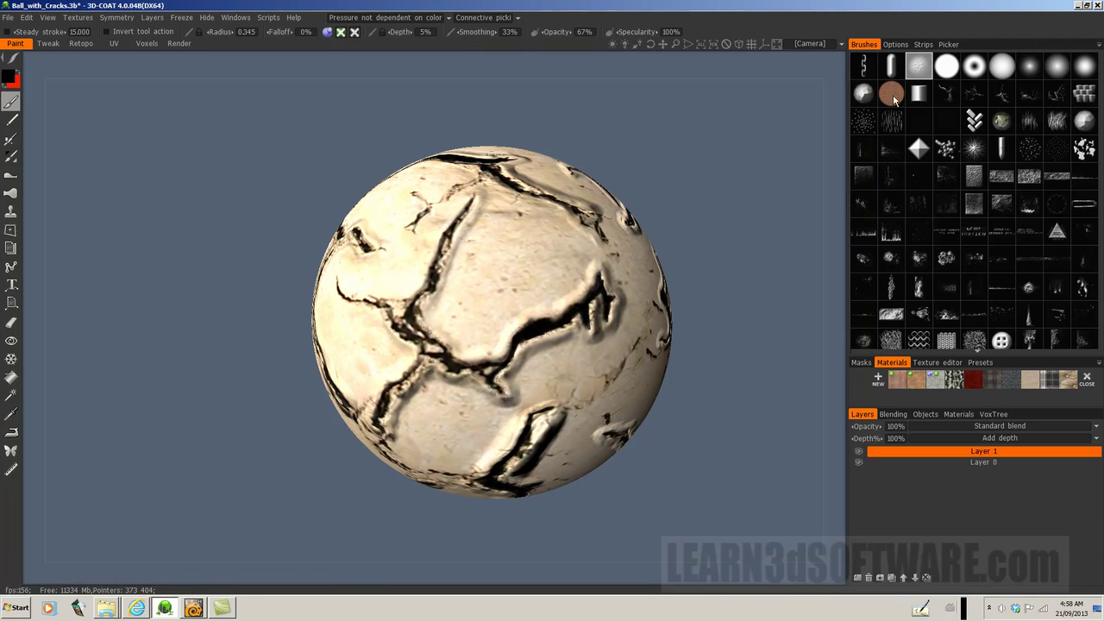
{"action": "left_click", "coordinate": [1082, 72]}
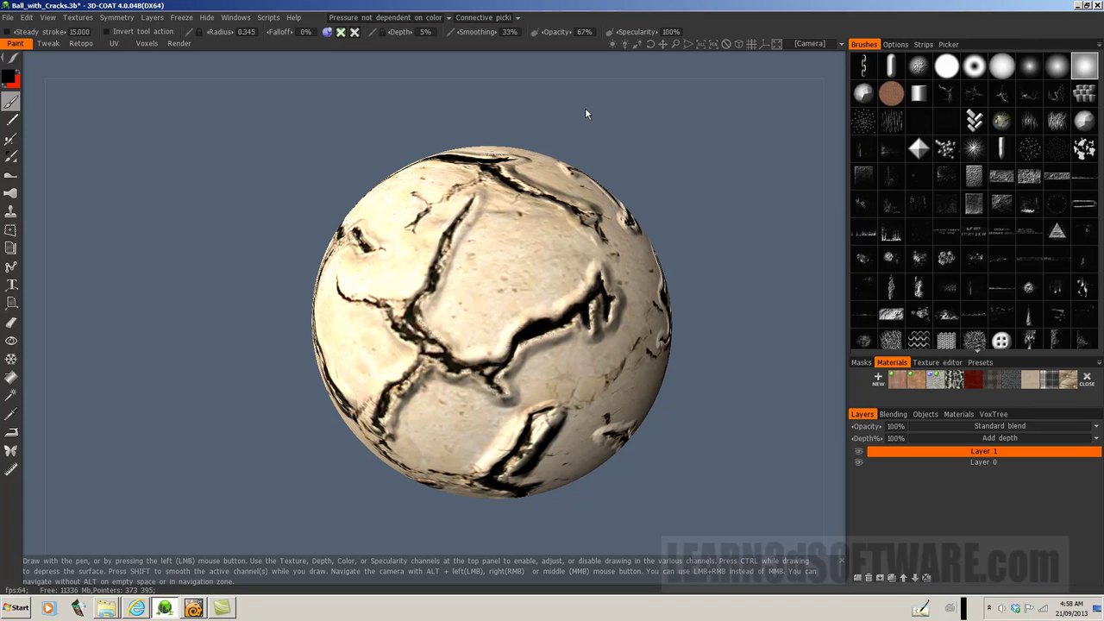
{"action": "left_click", "coordinate": [7, 17]}
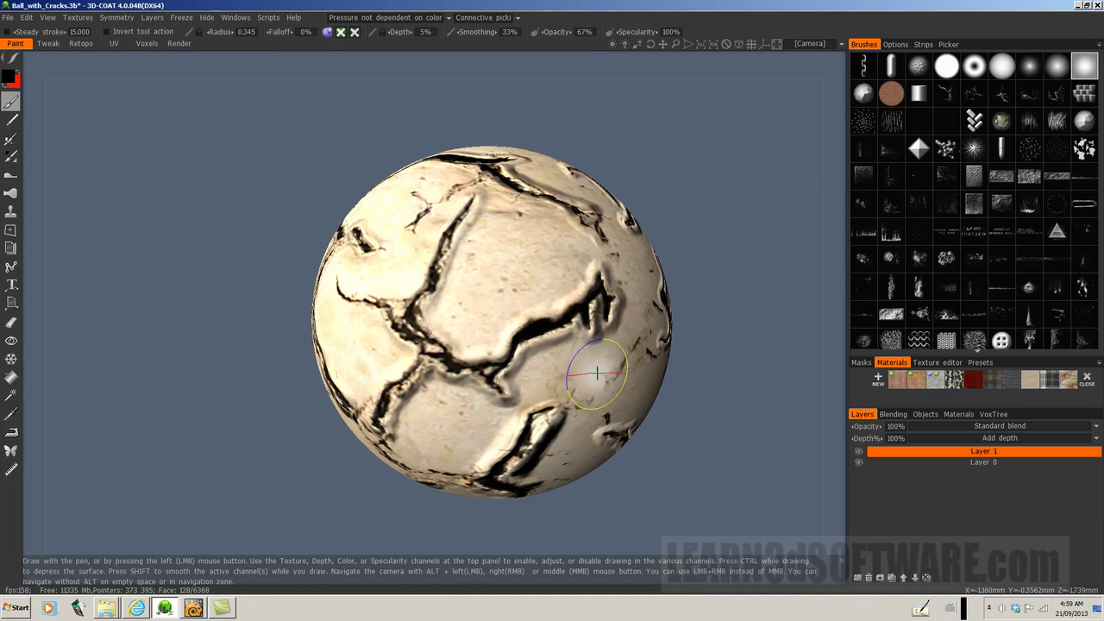
{"action": "left_click", "coordinate": [7, 17]}
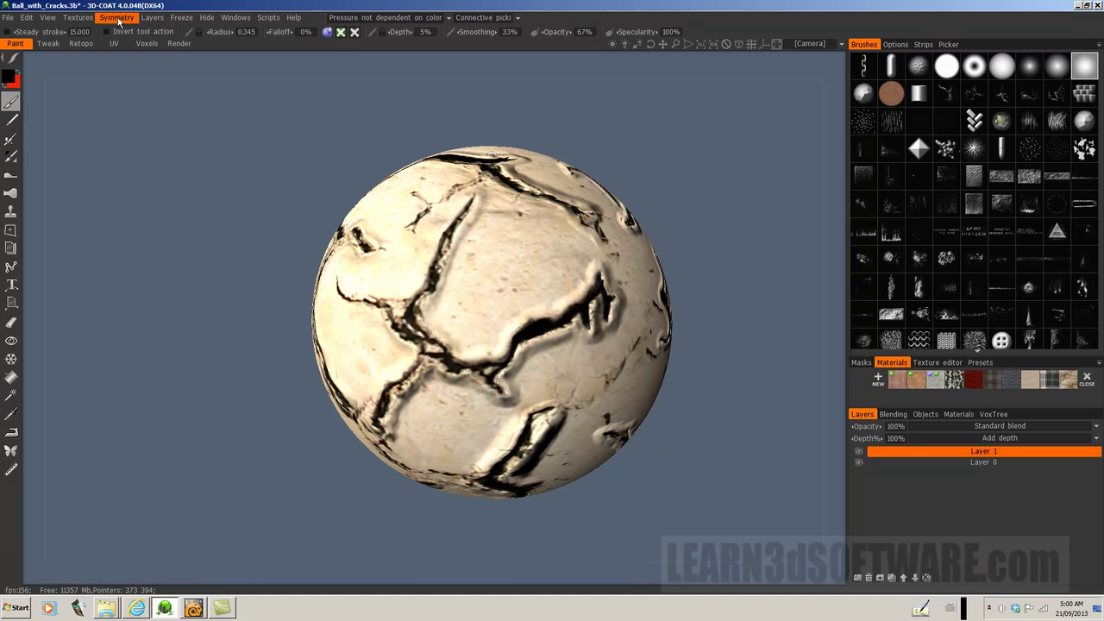
{"action": "left_click", "coordinate": [84, 18]}
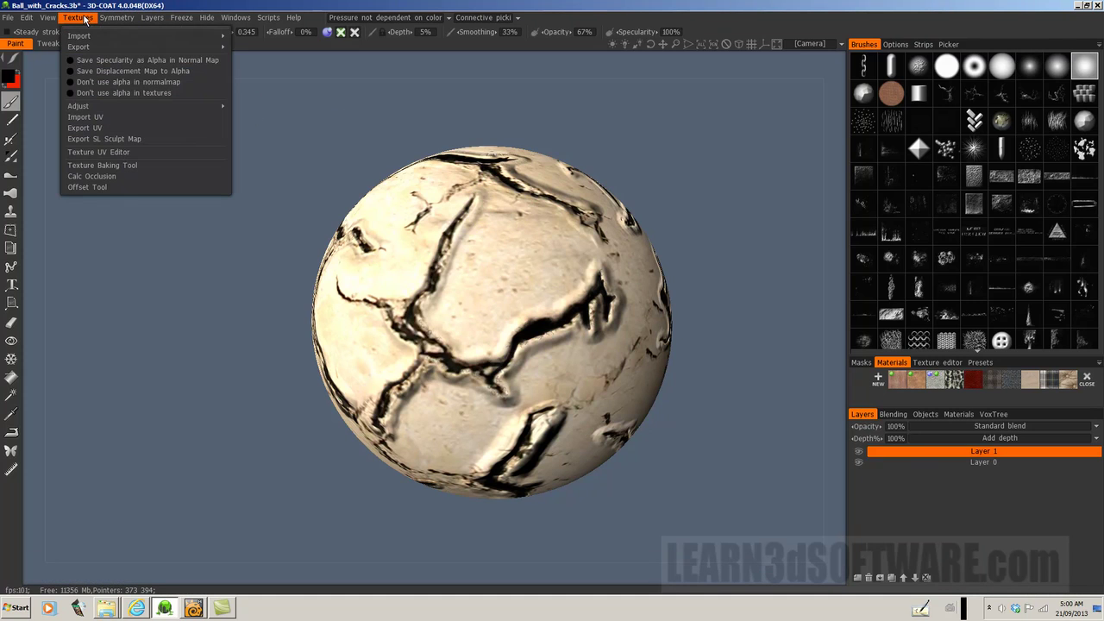
{"action": "mouse_move", "coordinate": [91, 36]}
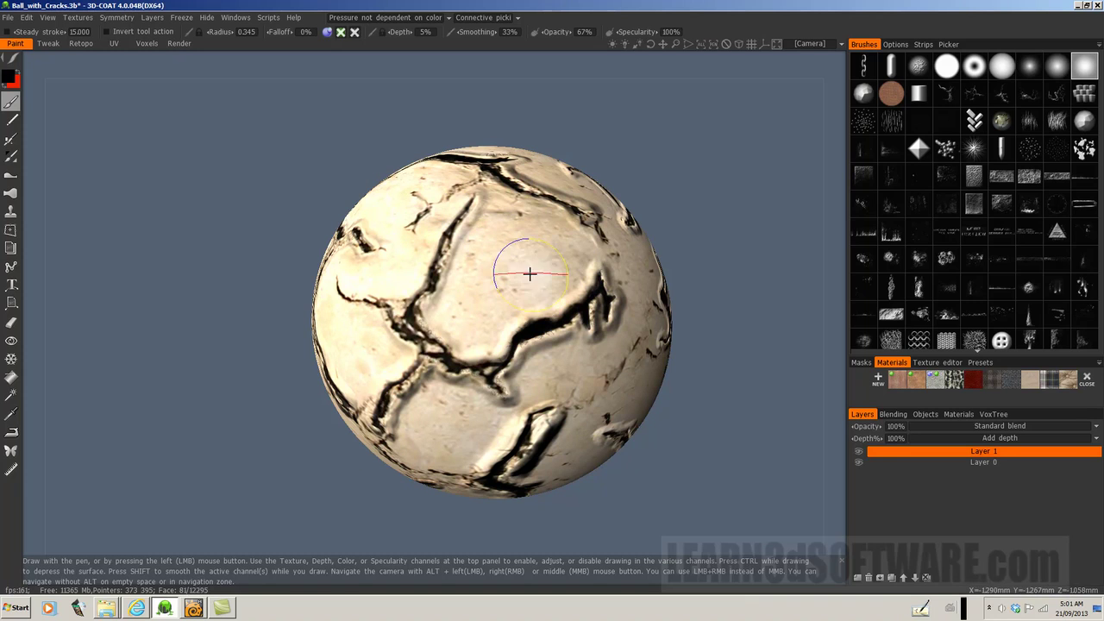
{"action": "left_click", "coordinate": [9, 18]}
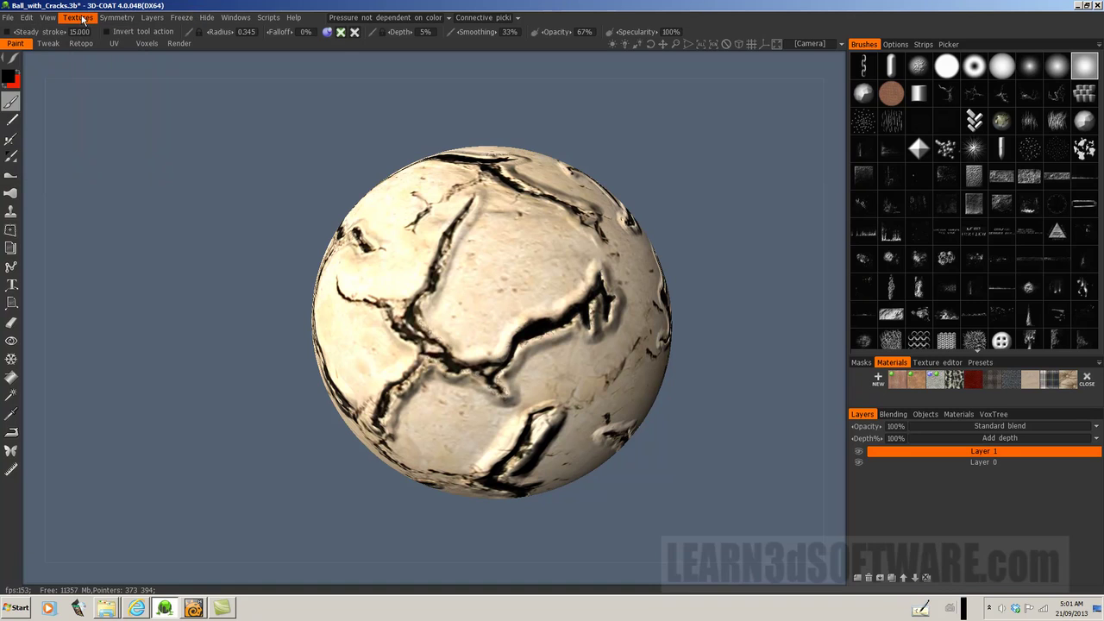
{"action": "mouse_move", "coordinate": [80, 19]}
{"action": "mouse_move", "coordinate": [80, 49]}
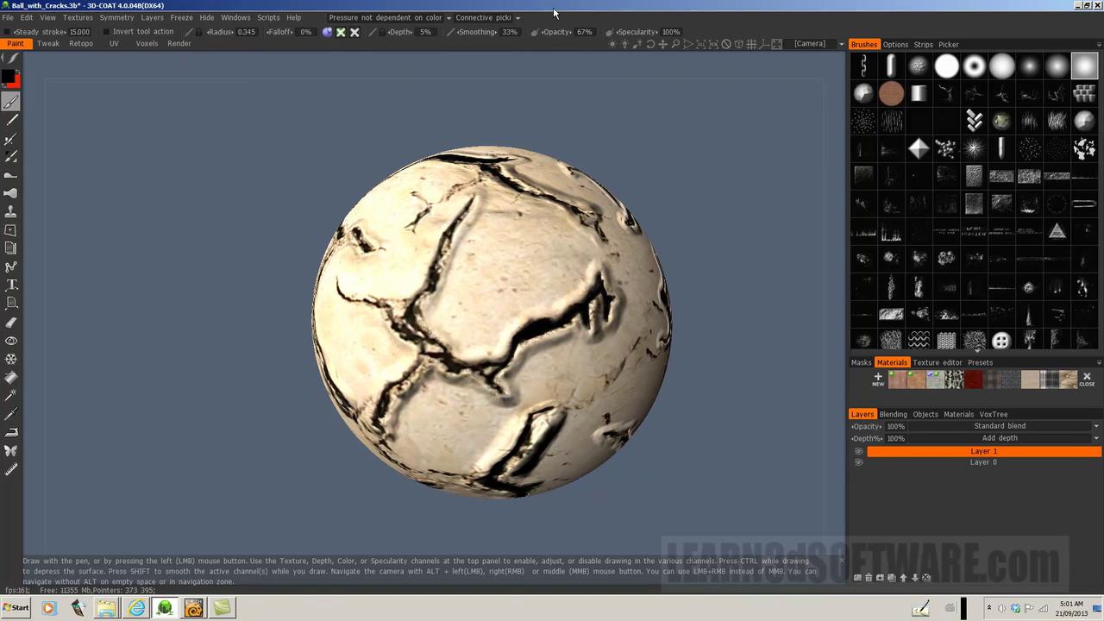
Switch to LightWave Modeler to examine the ball's UV layout, and return to 3D-Coat
{"action": "left_click", "coordinate": [193, 608]}
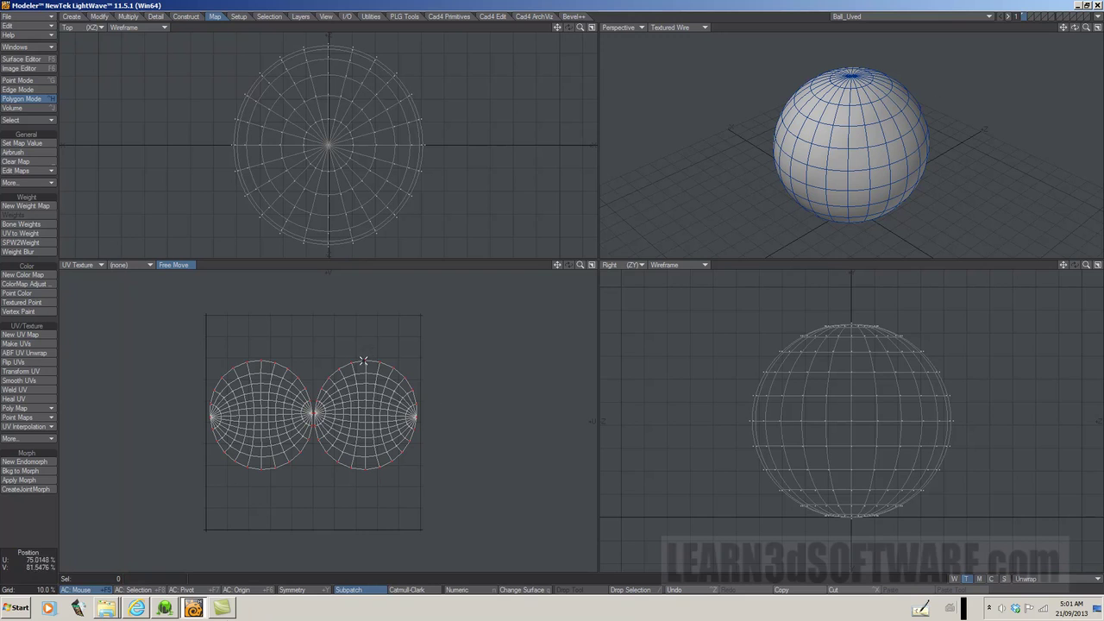
{"action": "left_click", "coordinate": [164, 609]}
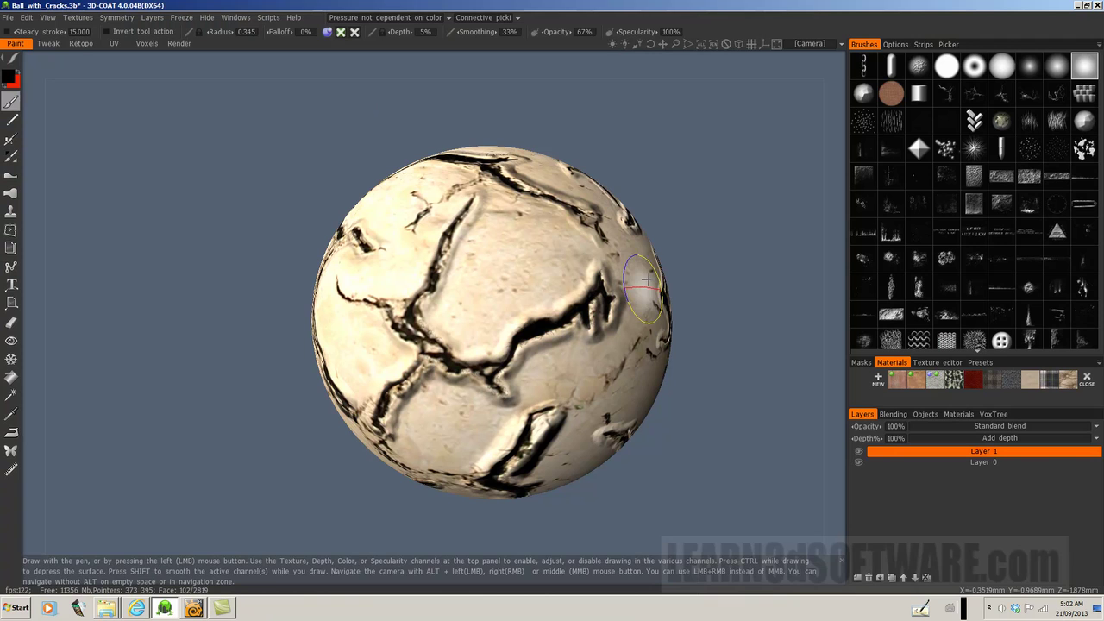
Export the diffuse map as a jpg named Ball_Color_Map in the Objects folder, filling in the empty parts of the texture
{"action": "left_click", "coordinate": [86, 17]}
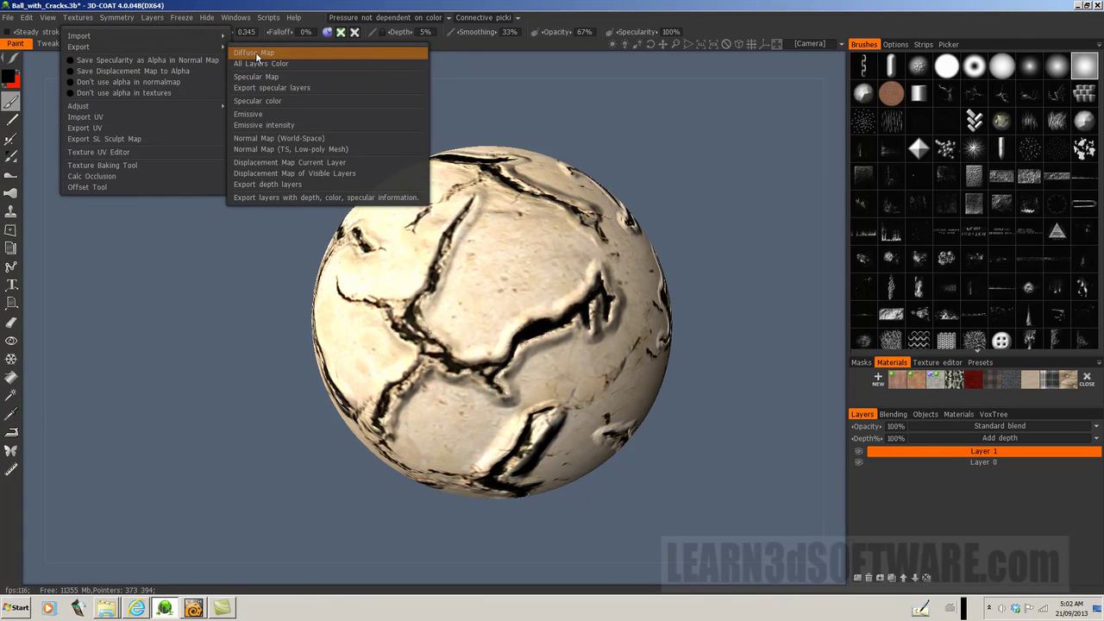
{"action": "left_click", "coordinate": [252, 53]}
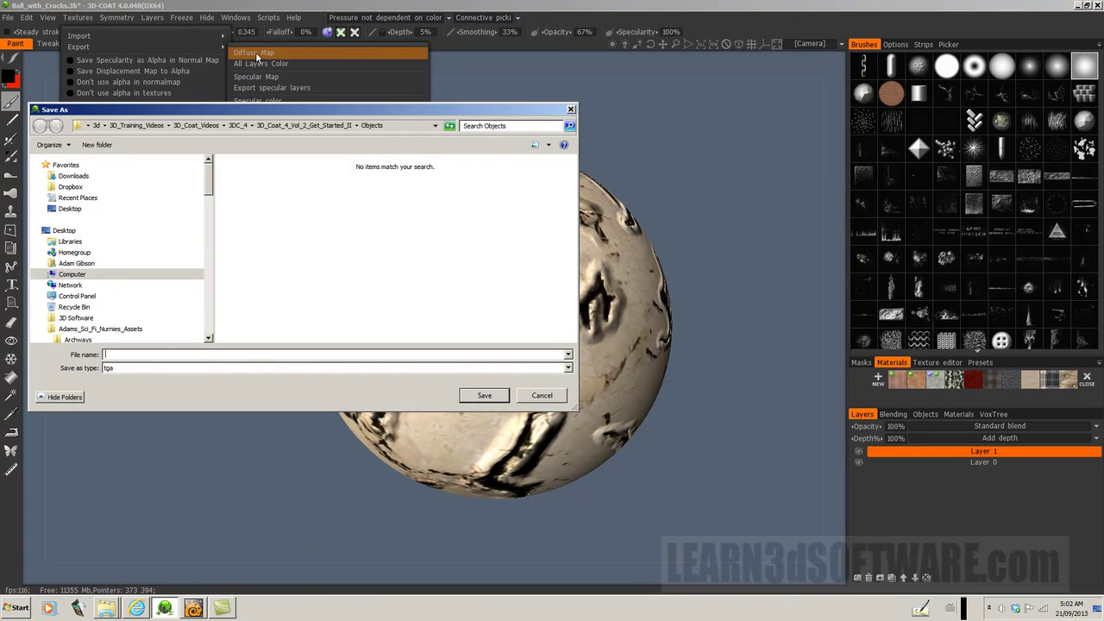
{"action": "left_click", "coordinate": [567, 368]}
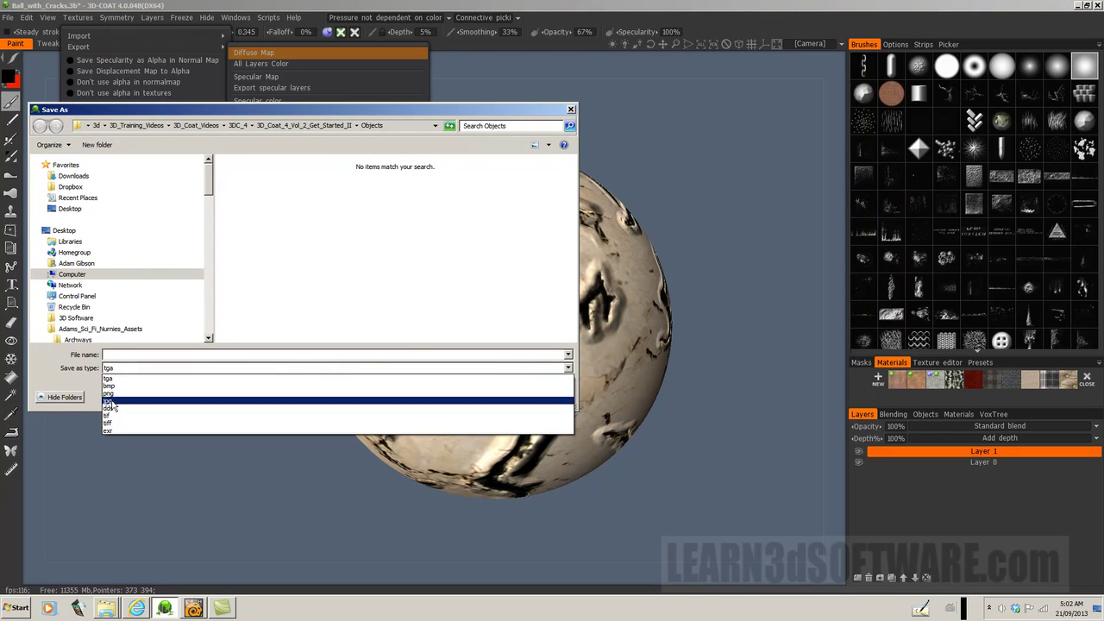
{"action": "left_click", "coordinate": [109, 401]}
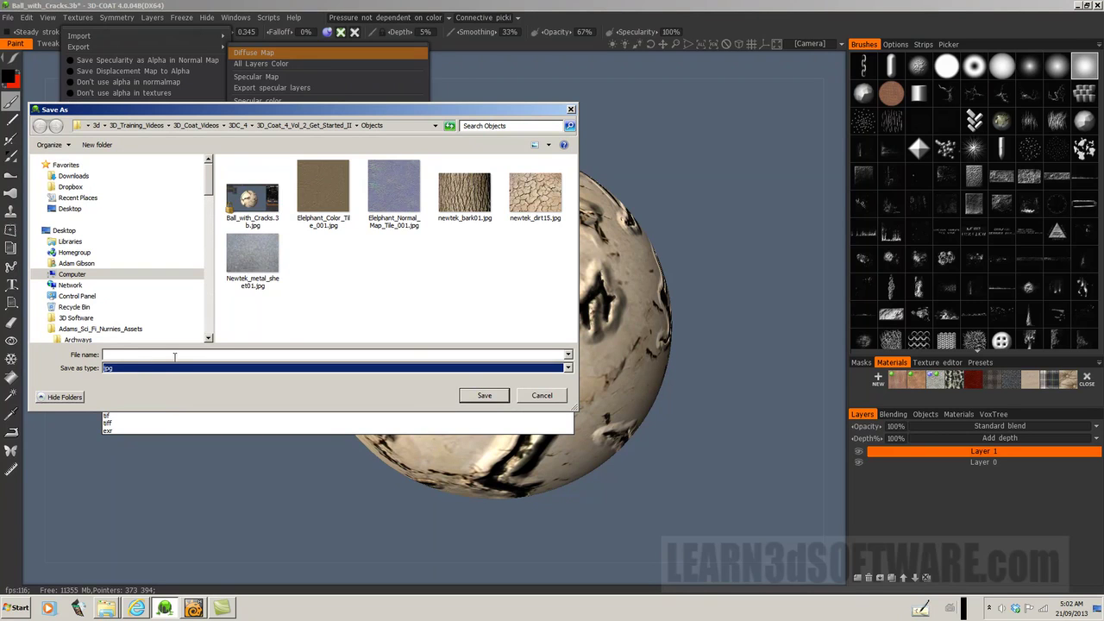
{"action": "left_click", "coordinate": [121, 354]}
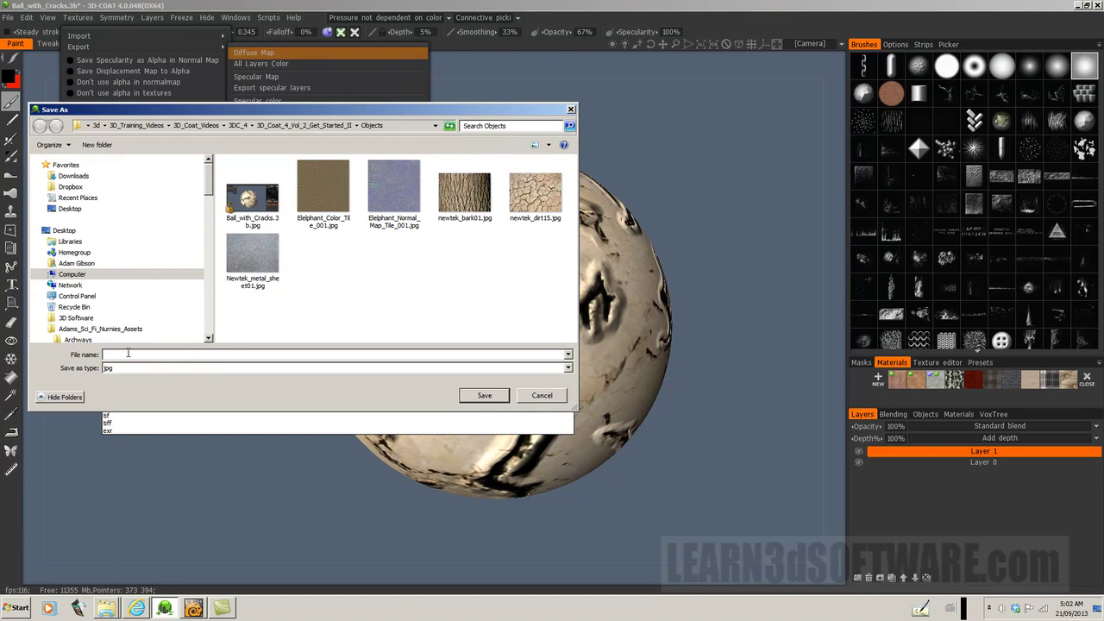
{"action": "type", "text": "Ball"}
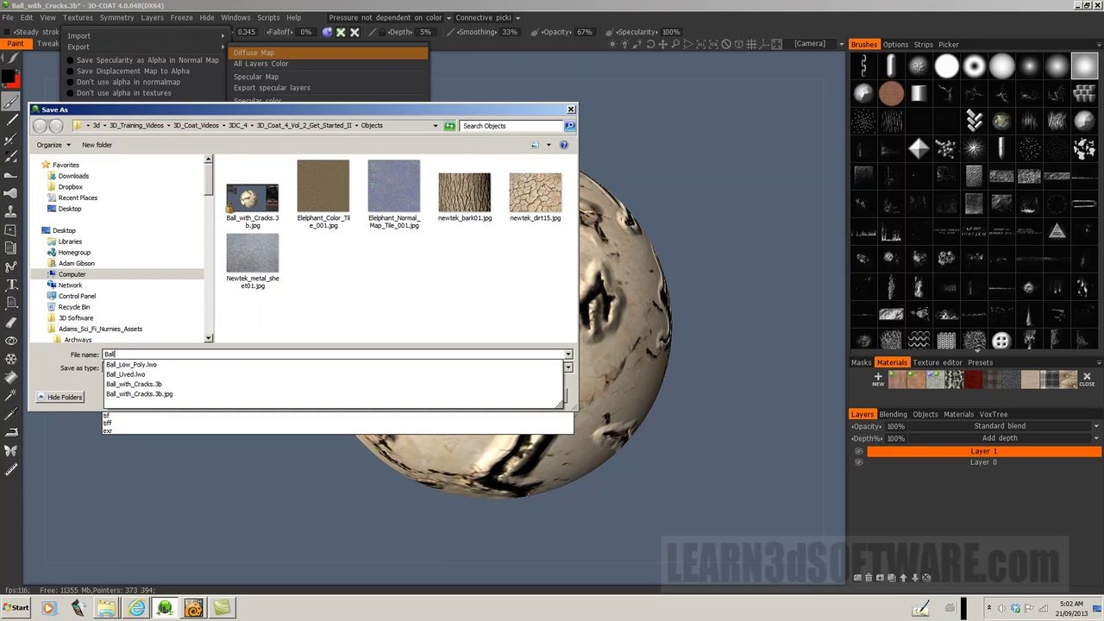
{"action": "type", "text": "_Color_Map"}
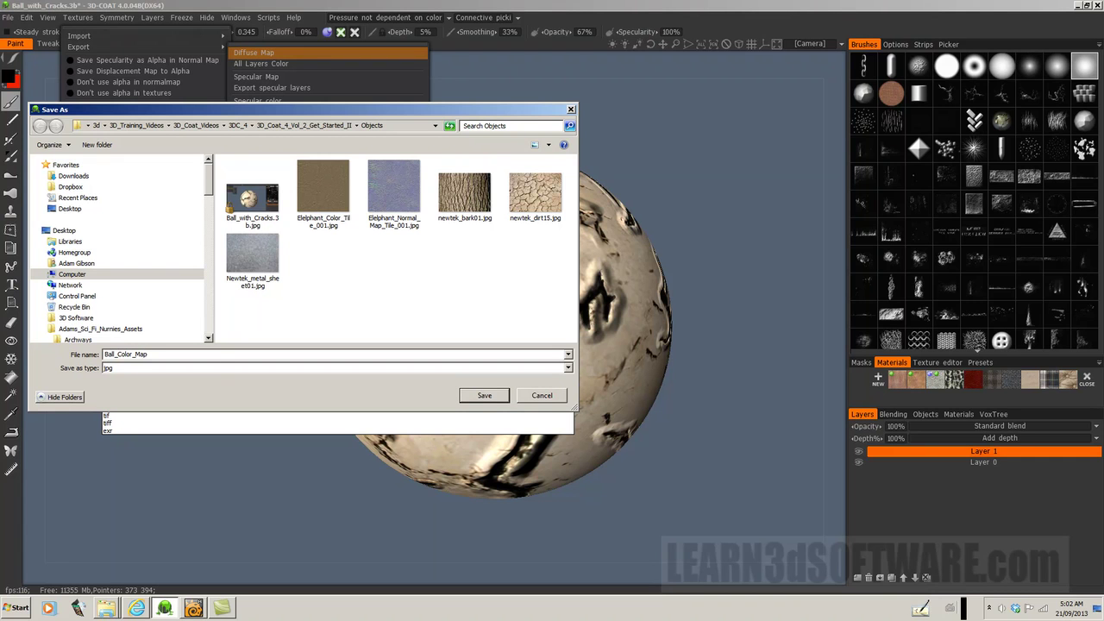
{"action": "left_click", "coordinate": [485, 395]}
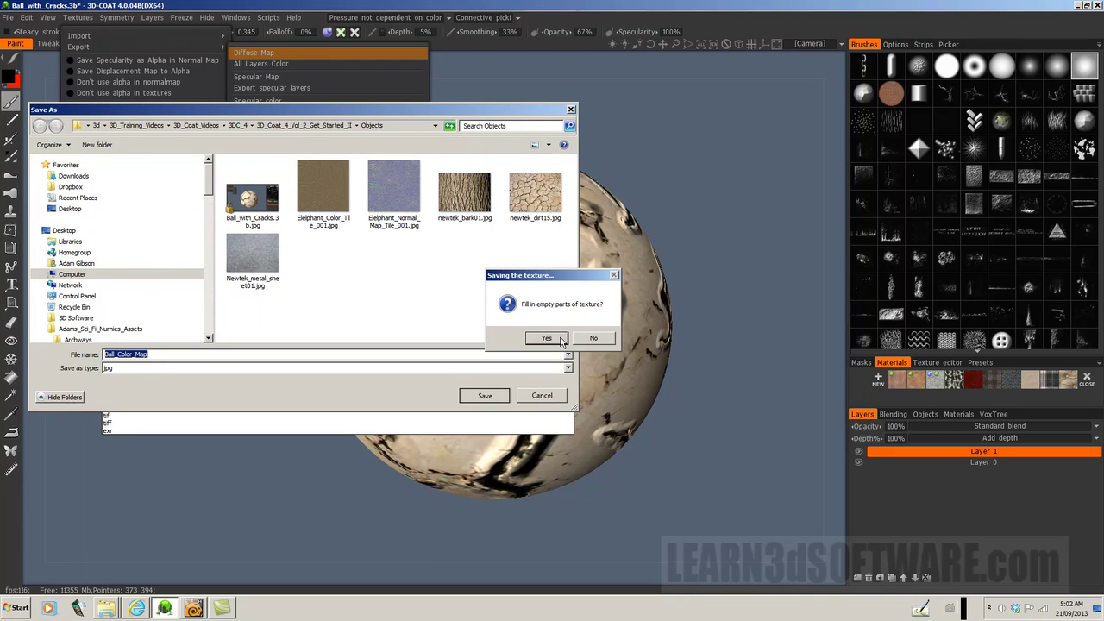
{"action": "key", "text": "Return"}
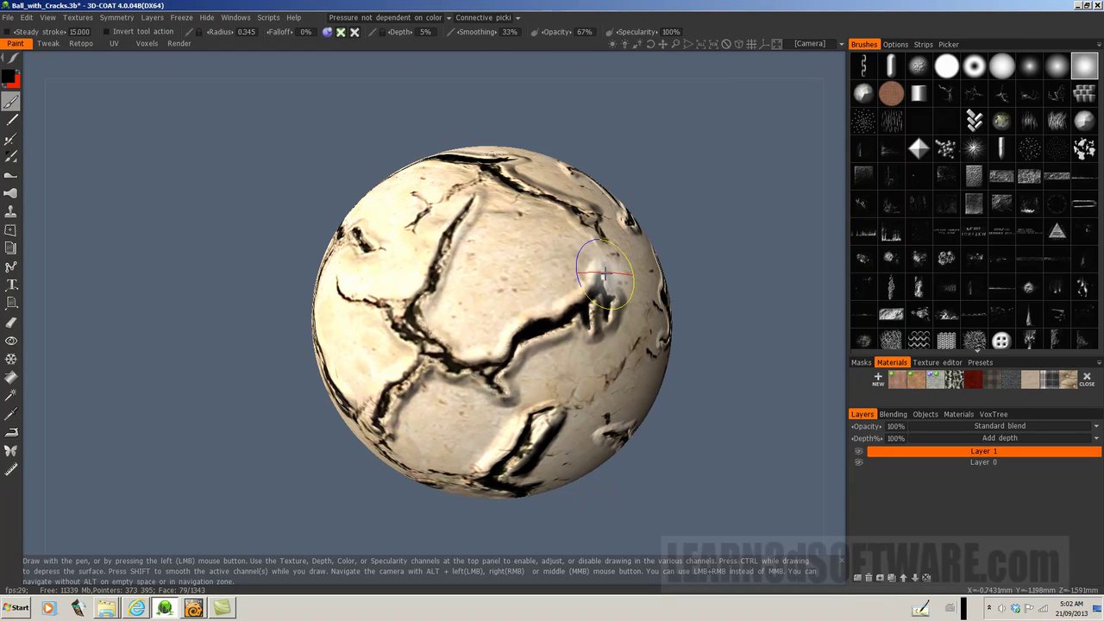
Switch to LightWave Modeler and give the Default surface's color an image map texture with UV projection and the Unwrap UV map
{"action": "left_click", "coordinate": [193, 609]}
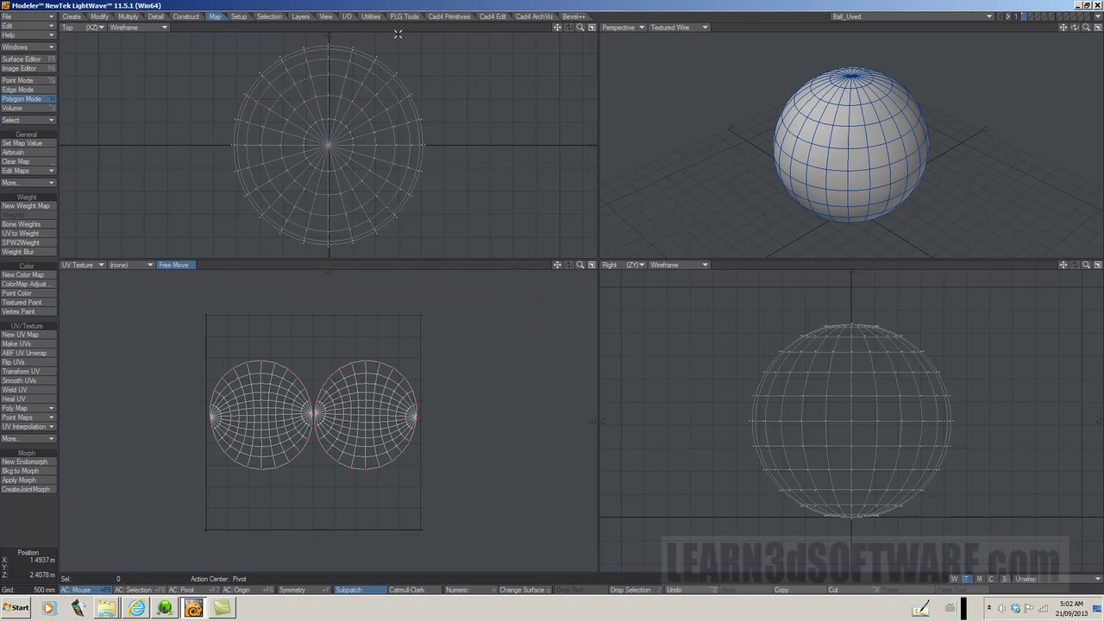
{"action": "left_click", "coordinate": [39, 60]}
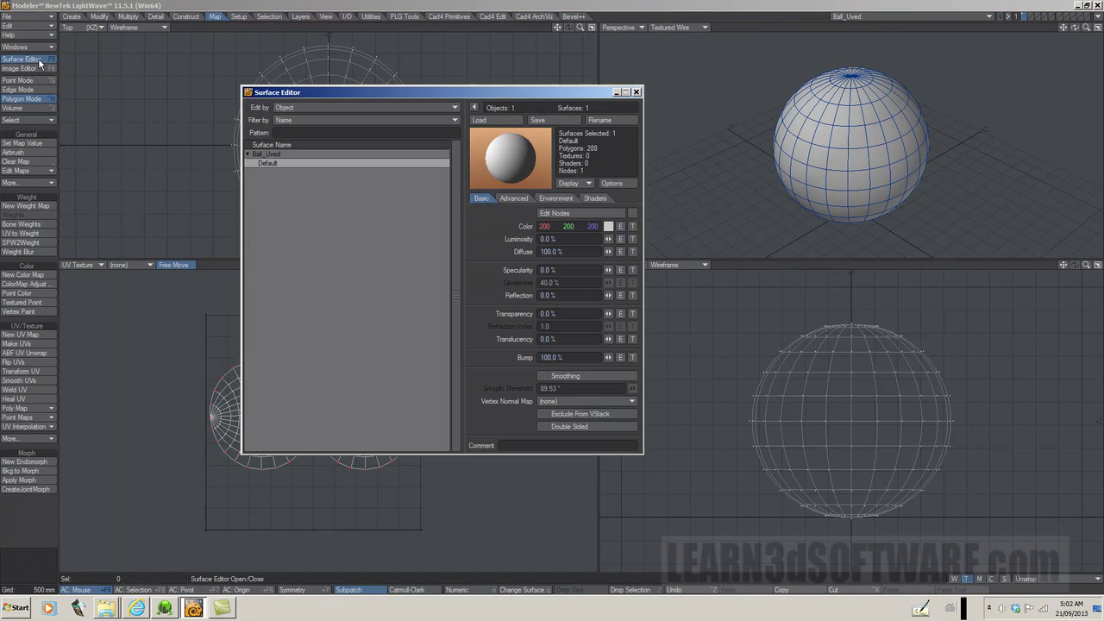
{"action": "left_click", "coordinate": [633, 226]}
{"action": "left_click", "coordinate": [959, 200]}
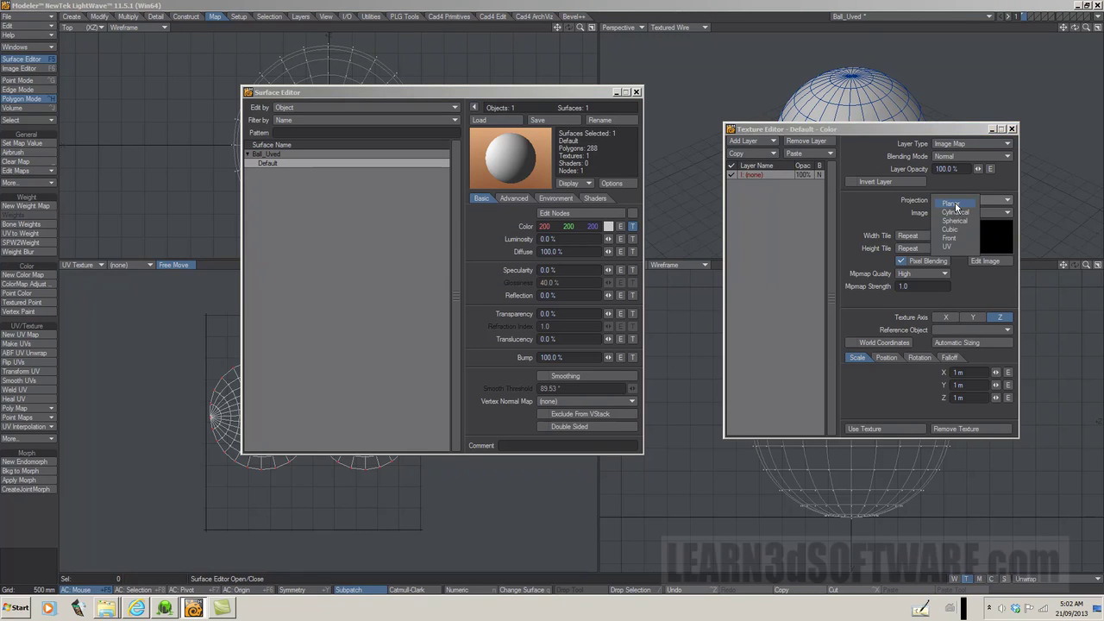
{"action": "left_click", "coordinate": [954, 247]}
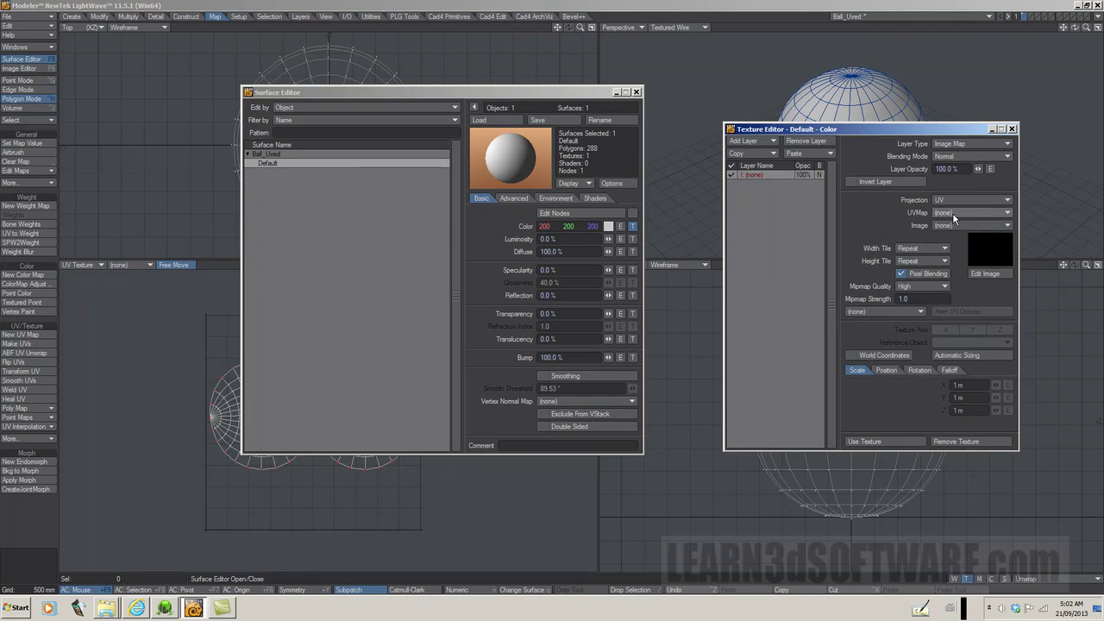
{"action": "left_click", "coordinate": [952, 213]}
{"action": "left_click", "coordinate": [954, 223]}
Load Ball_Color_Map.jpg as the image of the color texture and apply the texture
{"action": "left_click", "coordinate": [948, 225]}
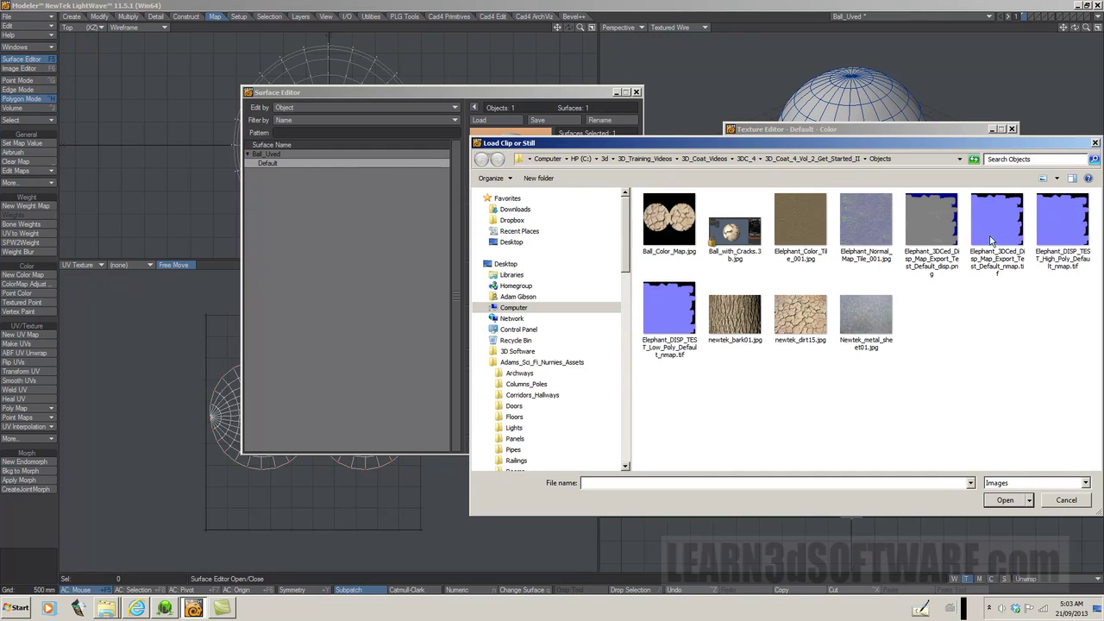
{"action": "left_click", "coordinate": [671, 220]}
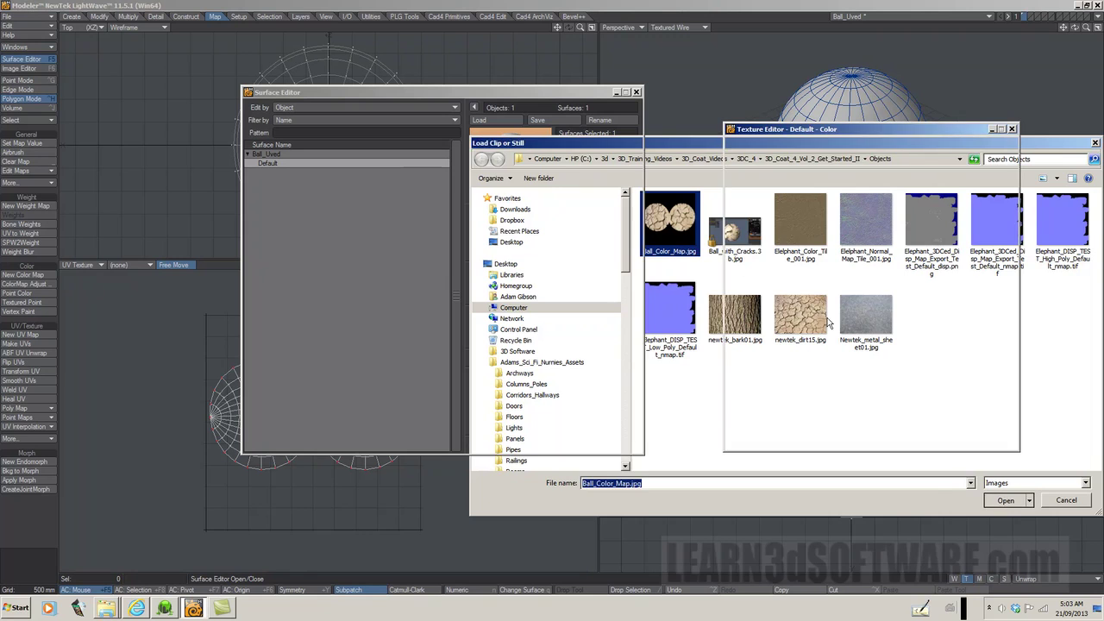
{"action": "left_click", "coordinate": [1004, 501]}
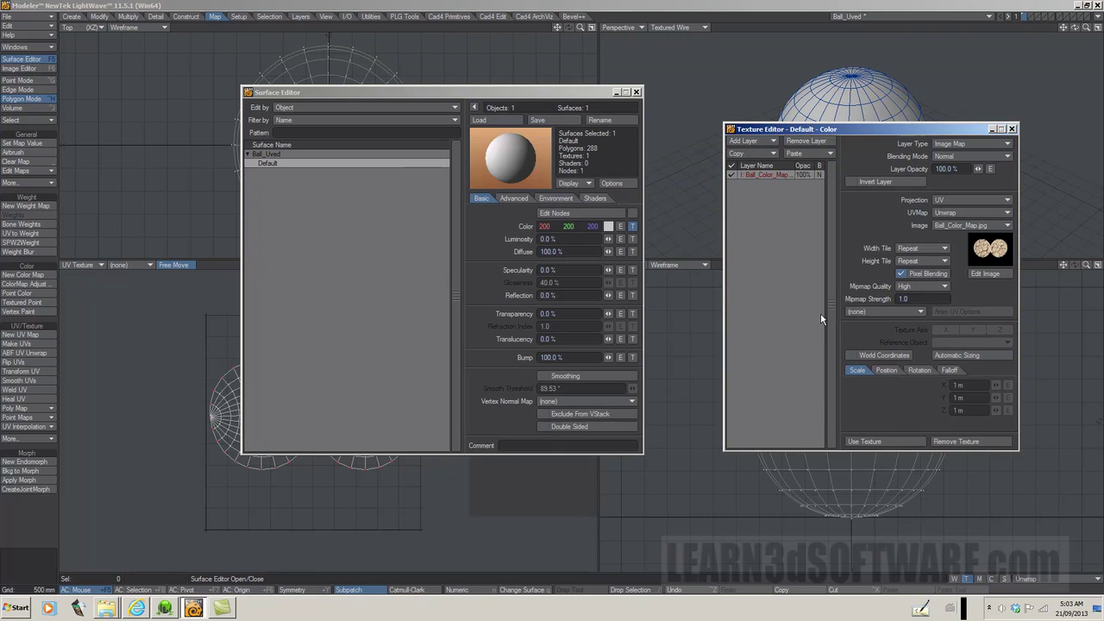
{"action": "left_click", "coordinate": [881, 440]}
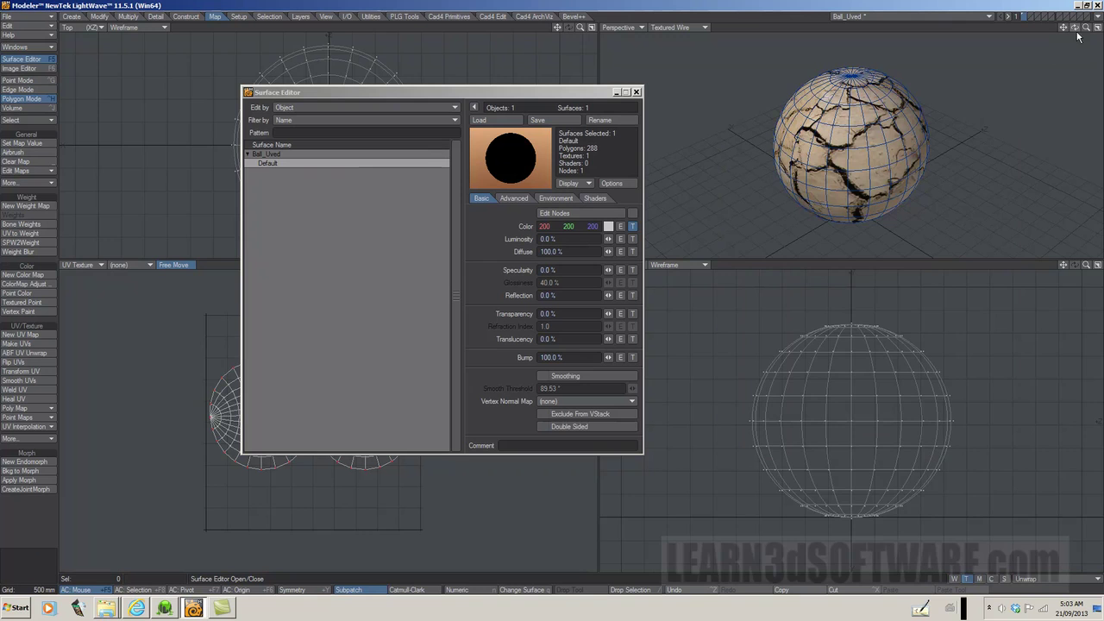
Maximize the perspective view, set its display mode to Texture, and inspect the color map around the ball
{"action": "left_click_drag", "start_coordinate": [1086, 27], "coordinate": [1081, 33]}
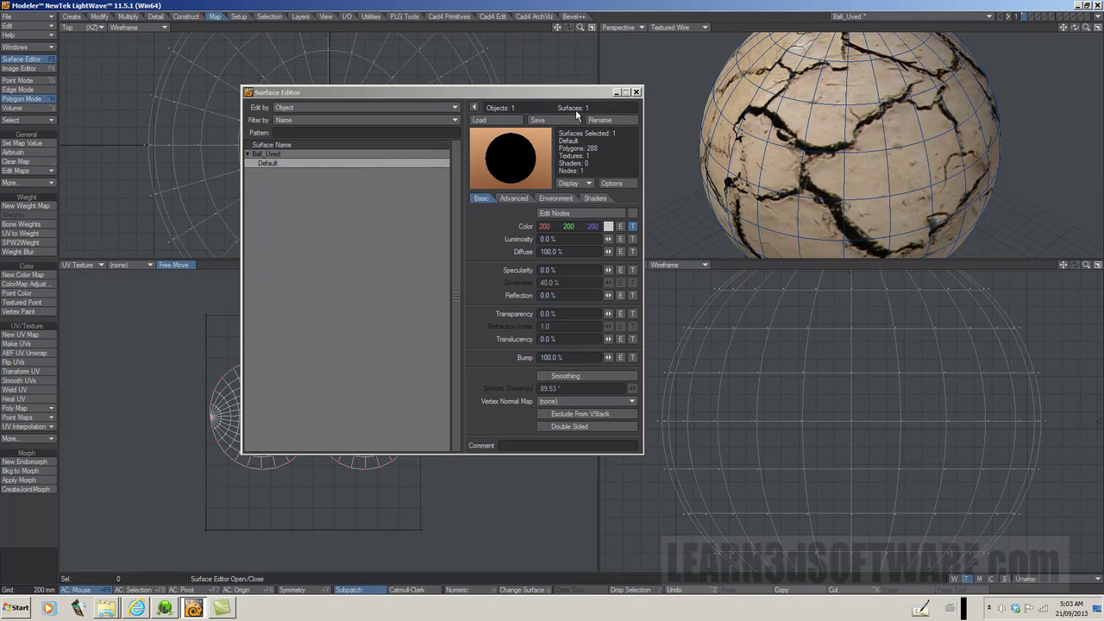
{"action": "left_click_drag", "start_coordinate": [571, 92], "coordinate": [419, 151]}
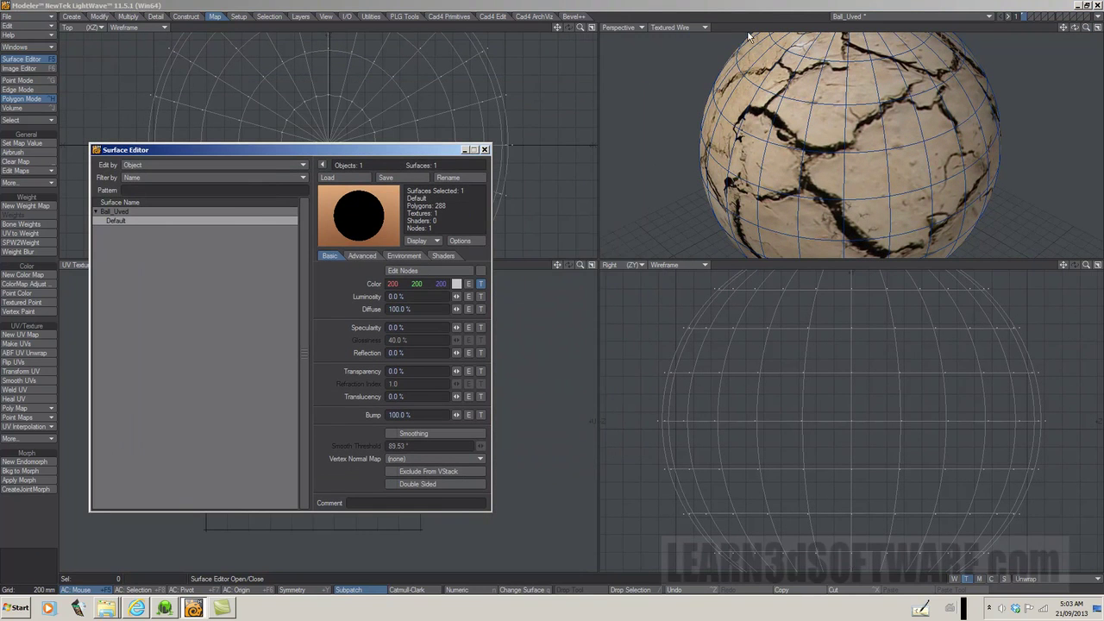
{"action": "left_click", "coordinate": [1098, 29]}
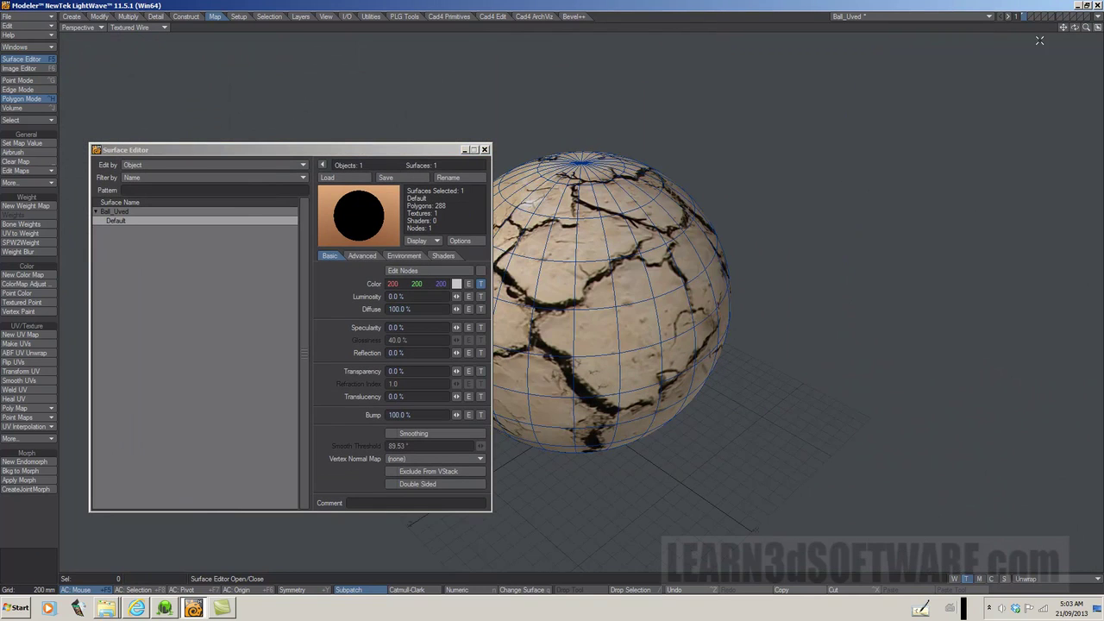
{"action": "left_click_drag", "start_coordinate": [1063, 29], "coordinate": [1086, 34]}
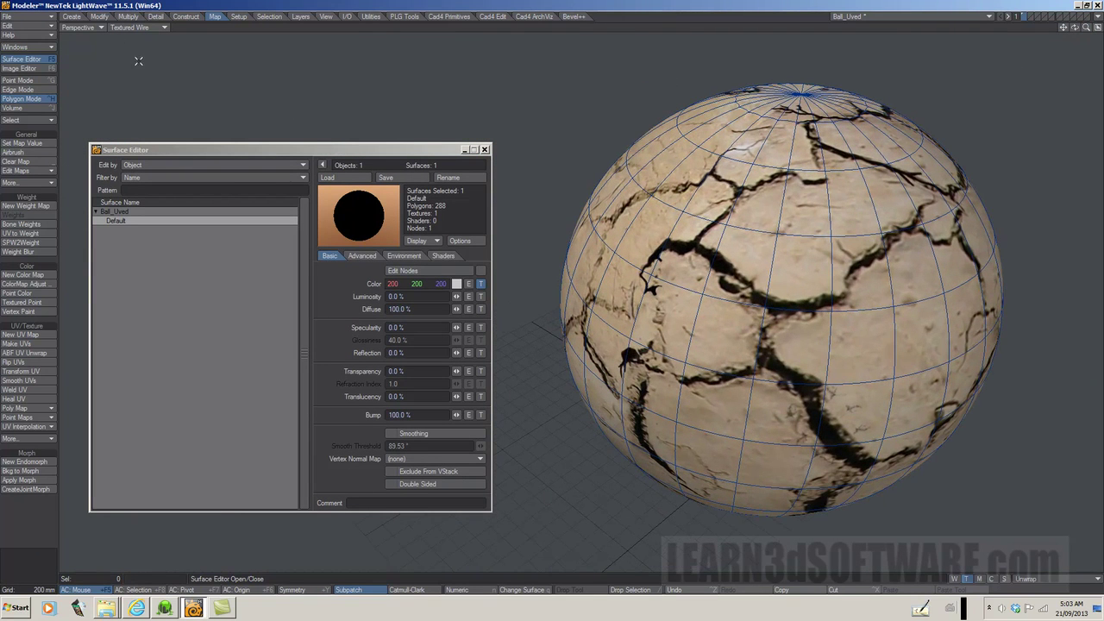
{"action": "left_click", "coordinate": [125, 27]}
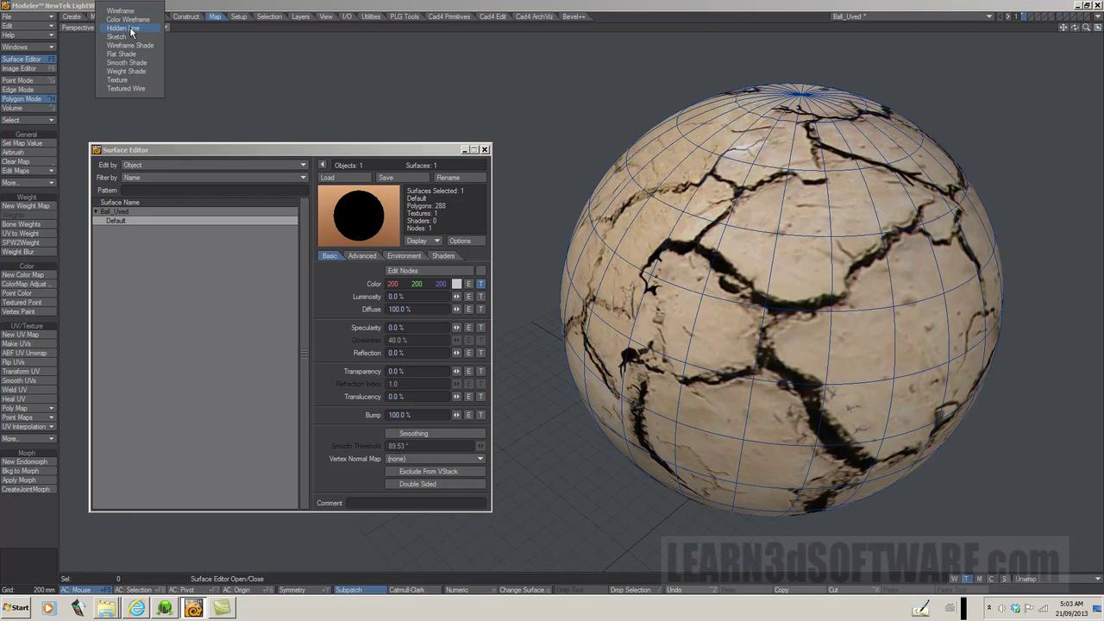
{"action": "left_click", "coordinate": [120, 80]}
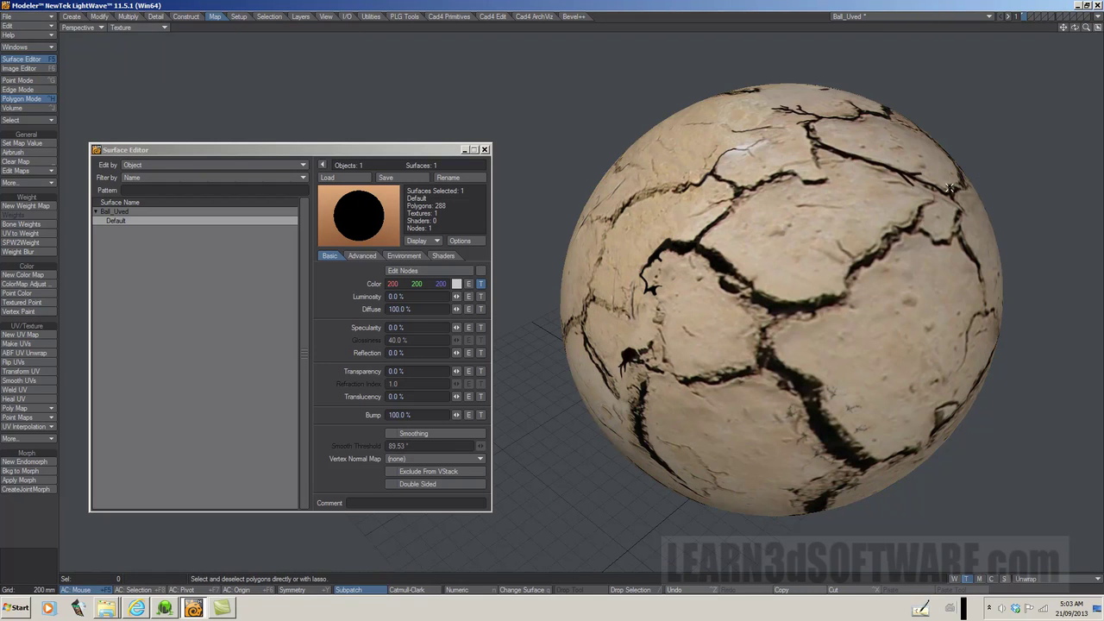
{"action": "left_click_drag", "start_coordinate": [1075, 27], "coordinate": [997, 64]}
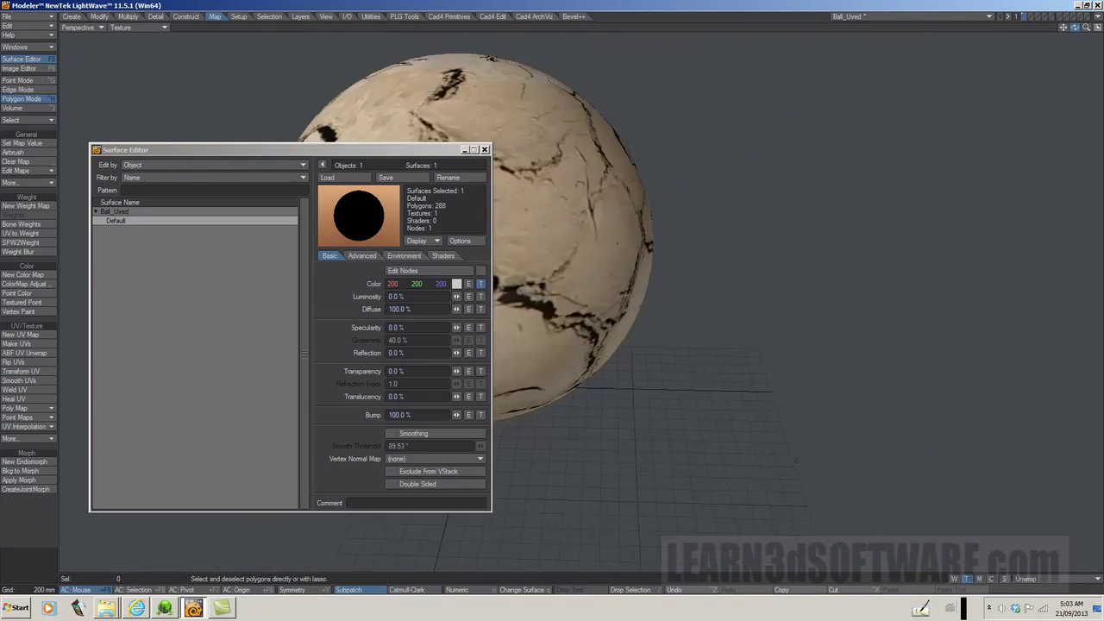
Close the Surface Editor and save the textured ball object in Modeler
{"action": "left_click_drag", "start_coordinate": [1078, 29], "coordinate": [1075, 28]}
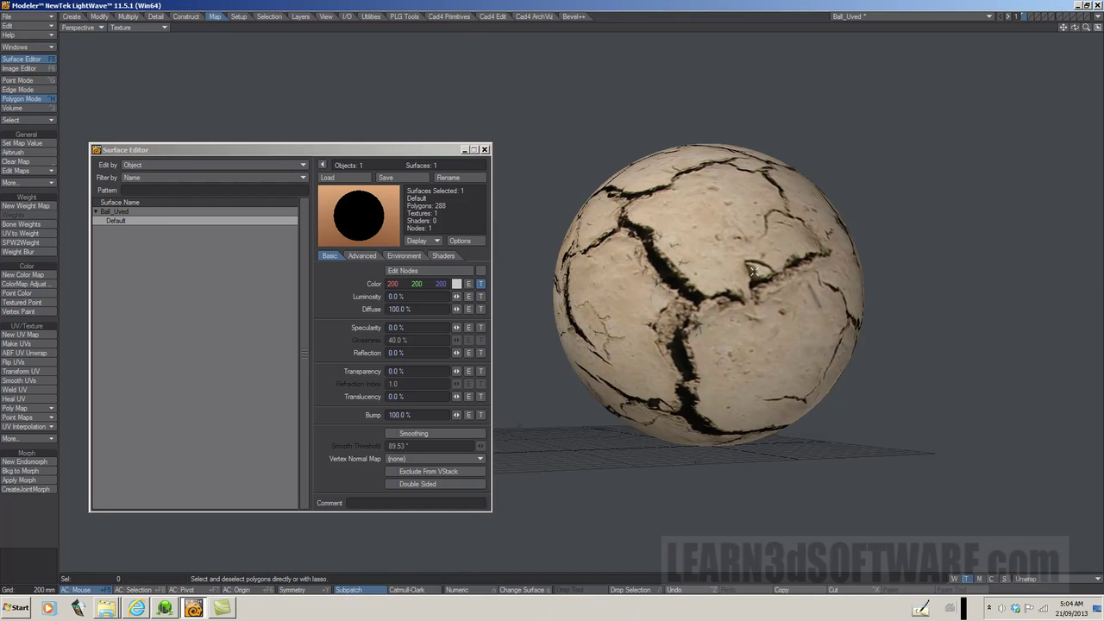
{"action": "left_click", "coordinate": [484, 149]}
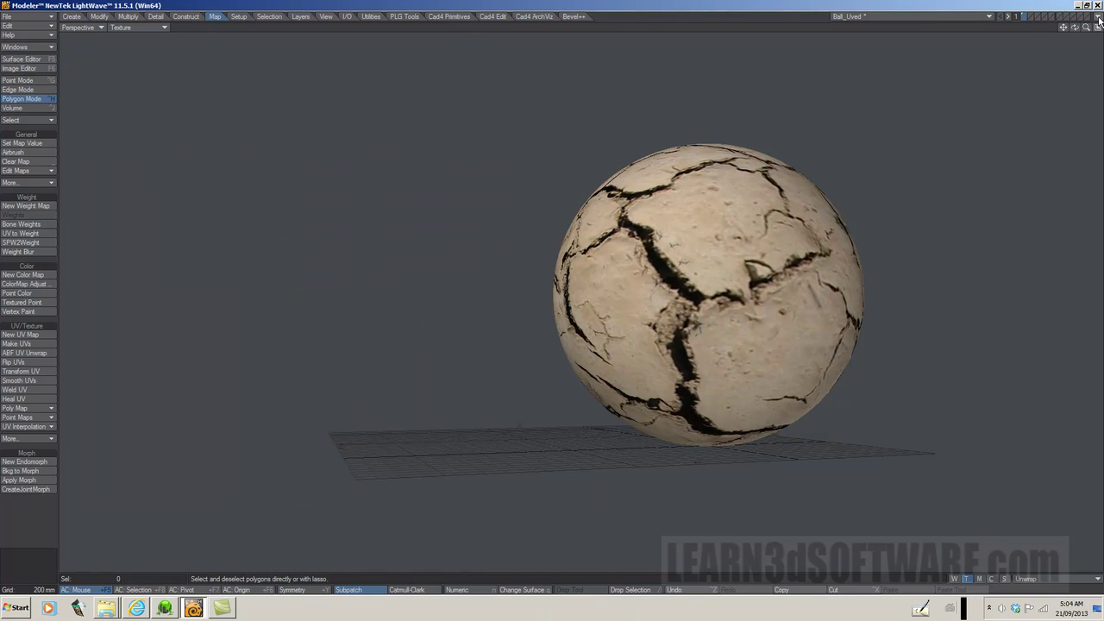
{"action": "left_click", "coordinate": [35, 19]}
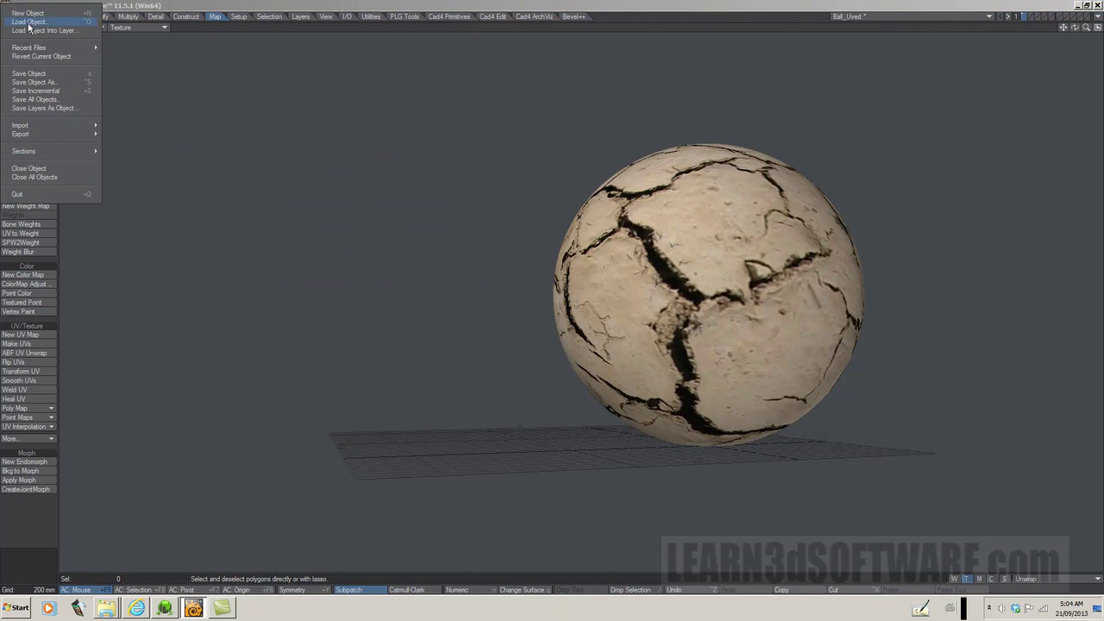
{"action": "left_click", "coordinate": [25, 75]}
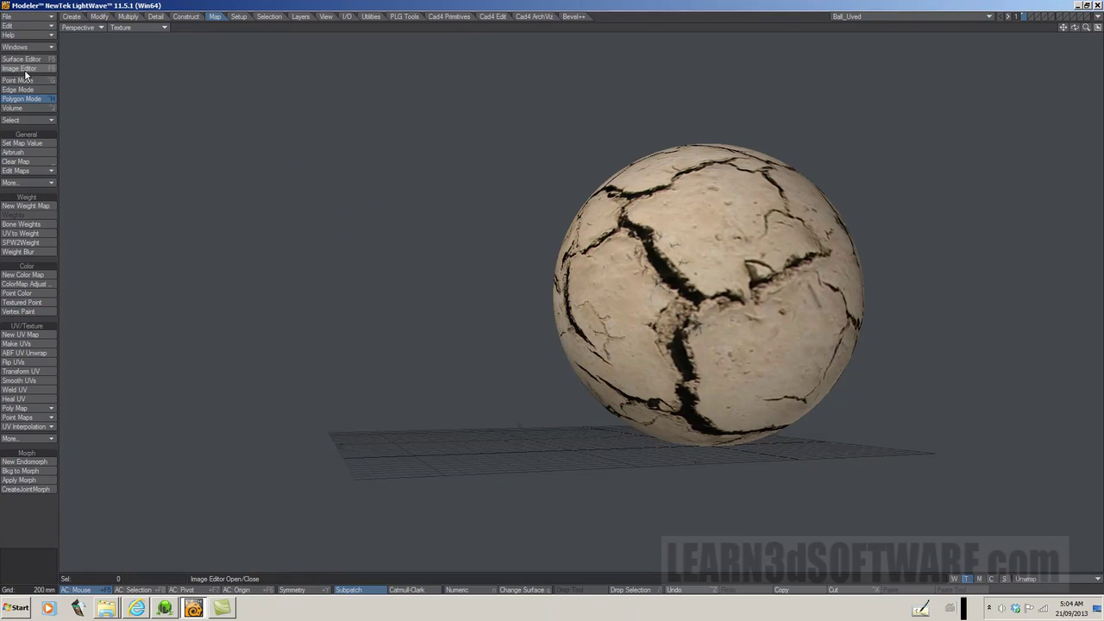
Send the ball object to LightWave Layout, switch to Layout, and set the camera view's display mode to Textured Shaded Solid
{"action": "left_click", "coordinate": [1096, 17]}
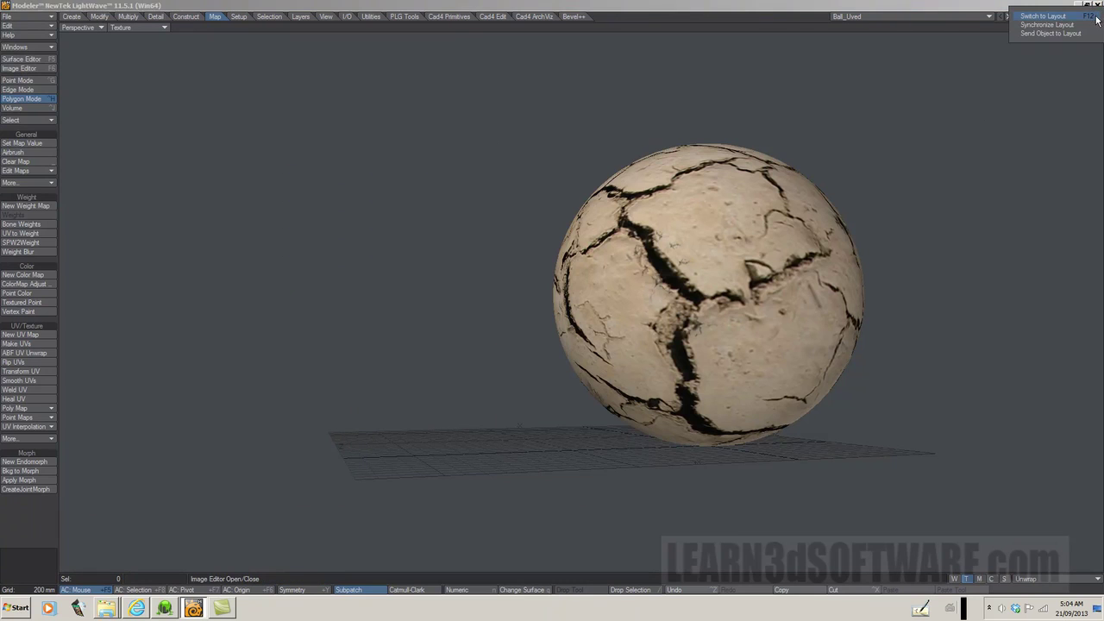
{"action": "left_click", "coordinate": [1051, 33]}
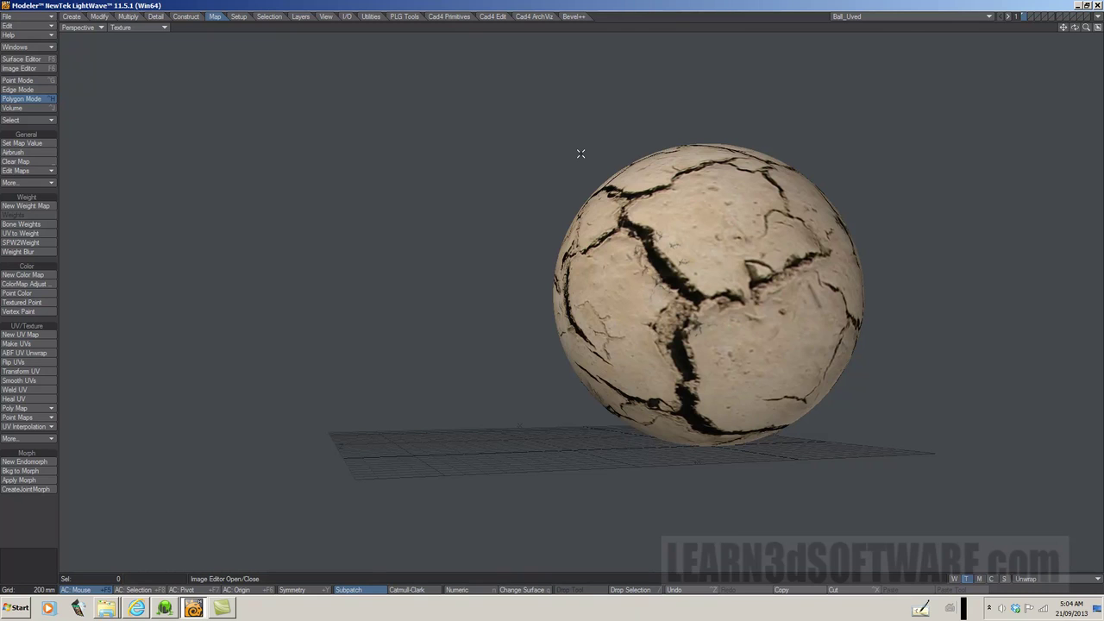
{"action": "key", "text": "F12"}
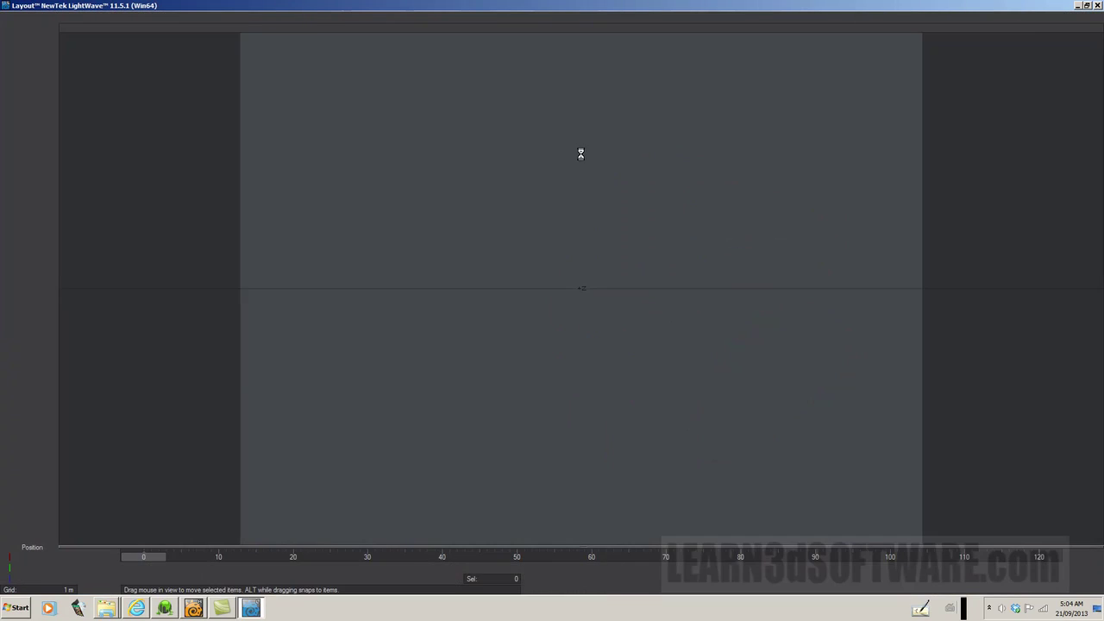
{"action": "left_click", "coordinate": [126, 27]}
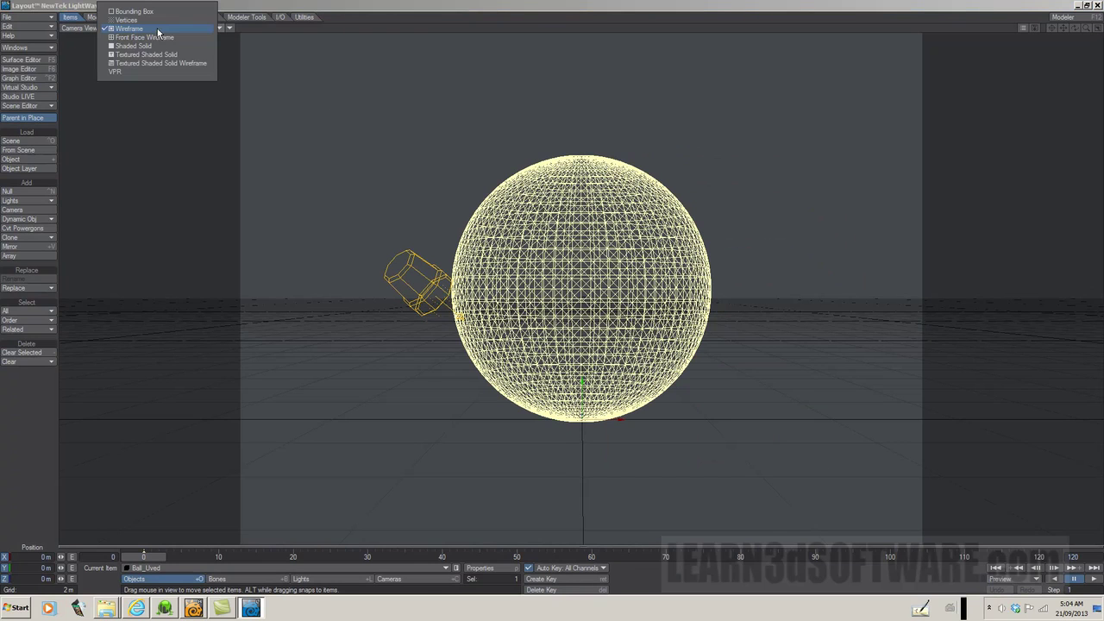
{"action": "left_click", "coordinate": [184, 61]}
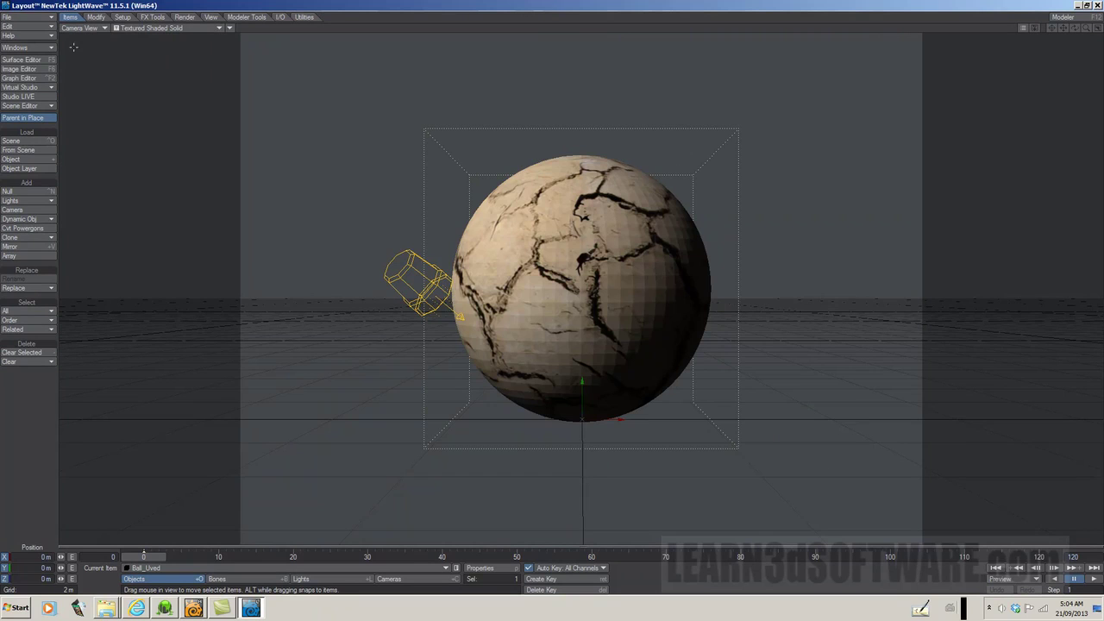
Enable Smoothing on the ball's Default surface and close the Surface Editor
{"action": "left_click", "coordinate": [21, 60]}
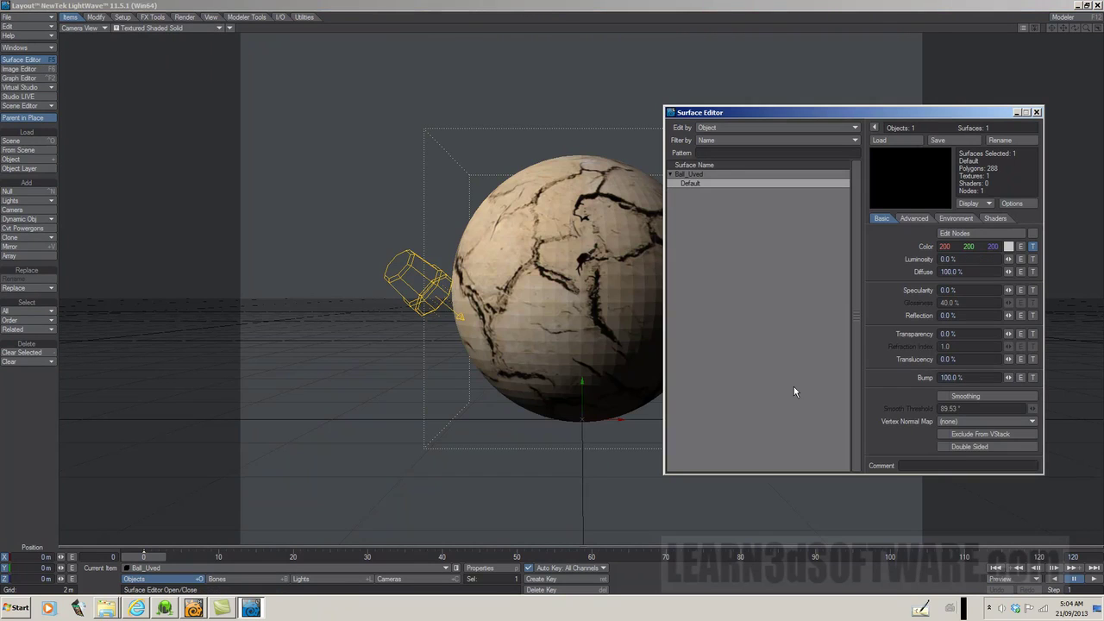
{"action": "left_click", "coordinate": [945, 398]}
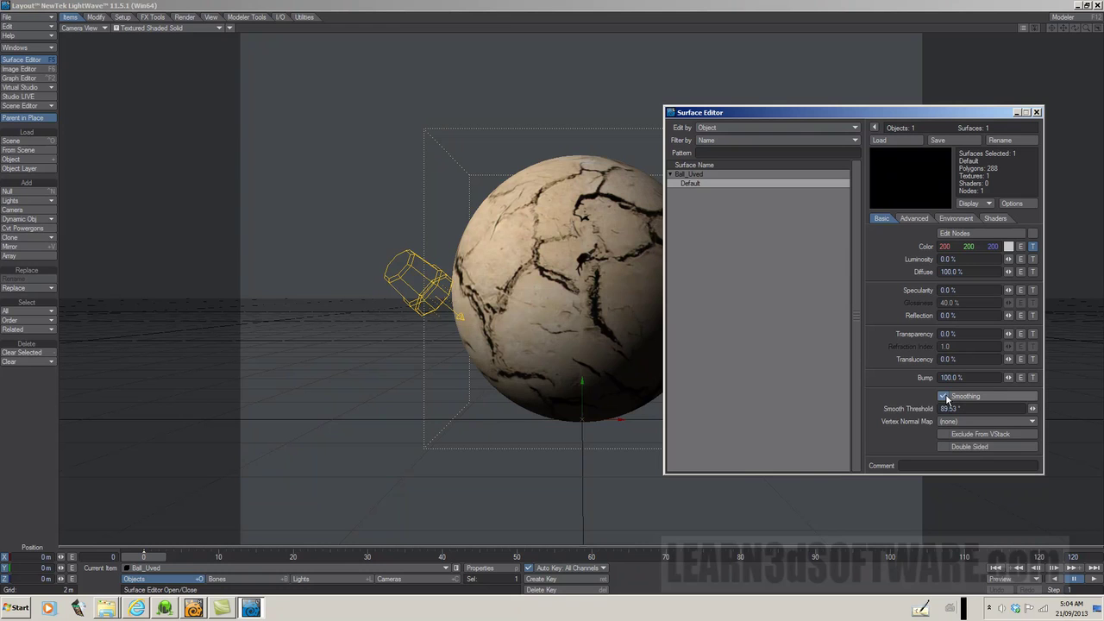
{"action": "left_click", "coordinate": [1037, 112]}
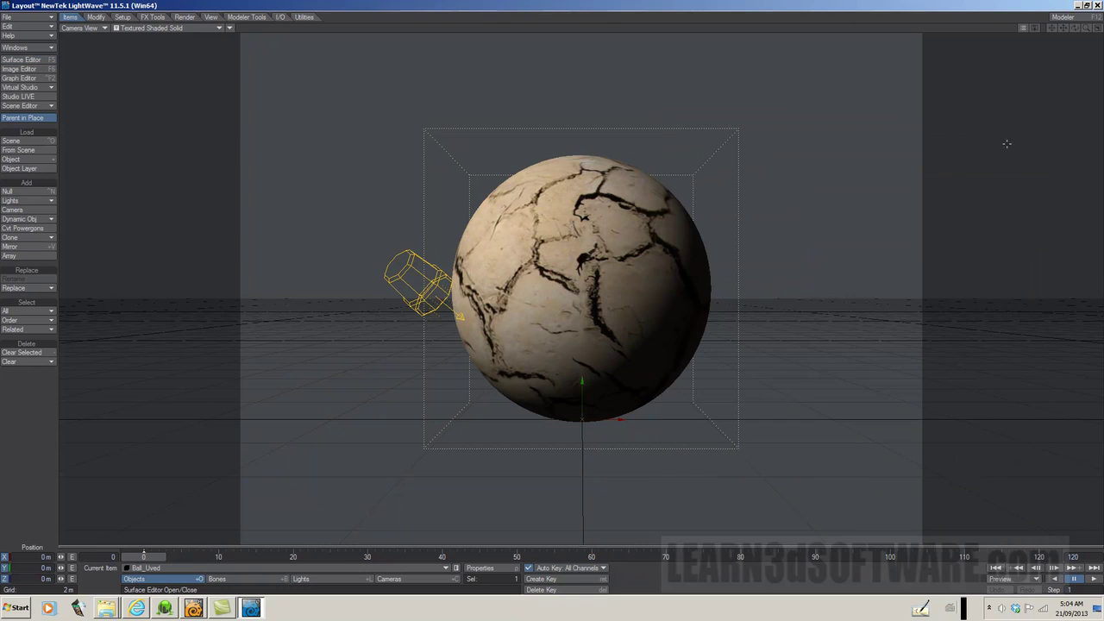
Move the light farther from the ball along negative X and rotate its heading to about -4.8°
{"action": "left_click", "coordinate": [440, 275]}
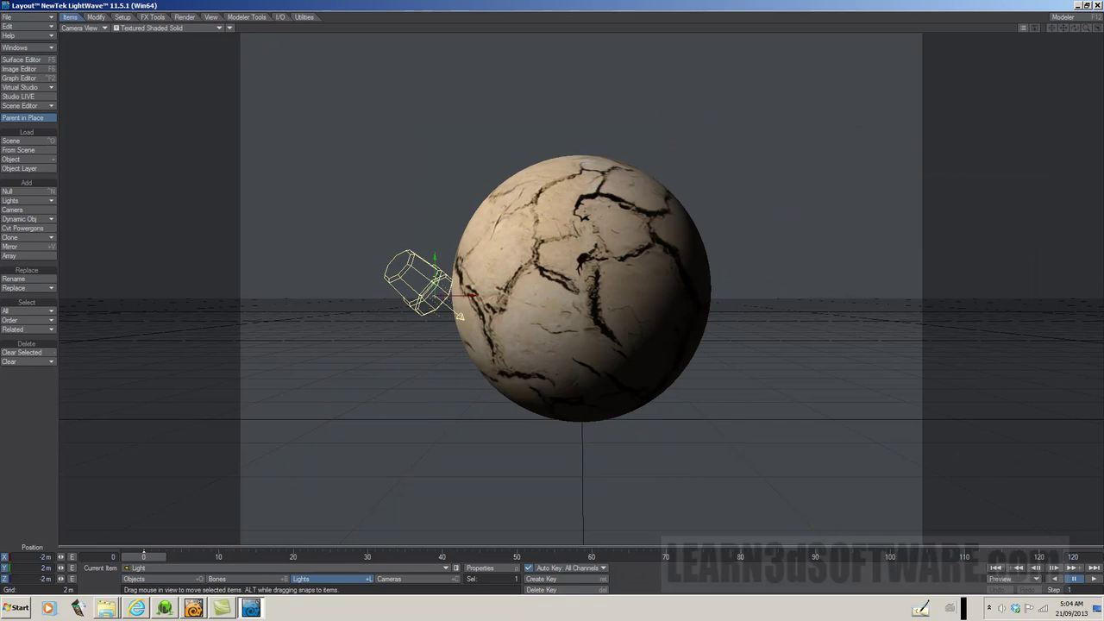
{"action": "left_click_drag", "start_coordinate": [466, 294], "coordinate": [328, 296]}
{"action": "key", "text": "y"}
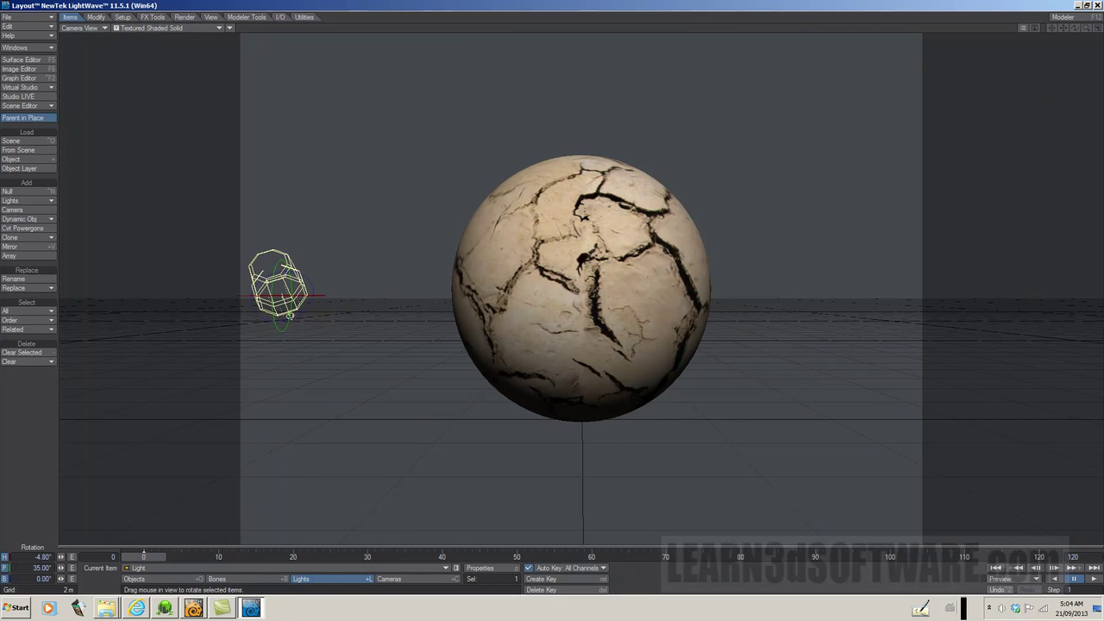
Select the Ball_Uved object and rotate its heading to about 30.7°, keeping pitch and bank at 0°
{"action": "key", "text": "shift+o"}
{"action": "key", "text": "t"}
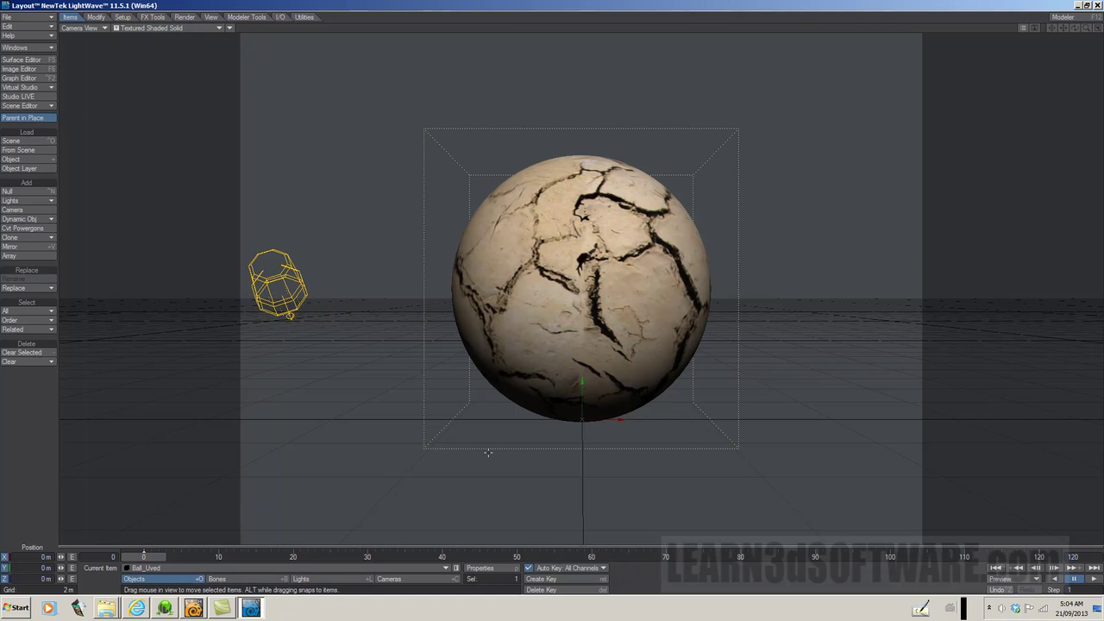
{"action": "key", "text": "y"}
{"action": "left_click_drag", "start_coordinate": [583, 293], "coordinate": [642, 295]}
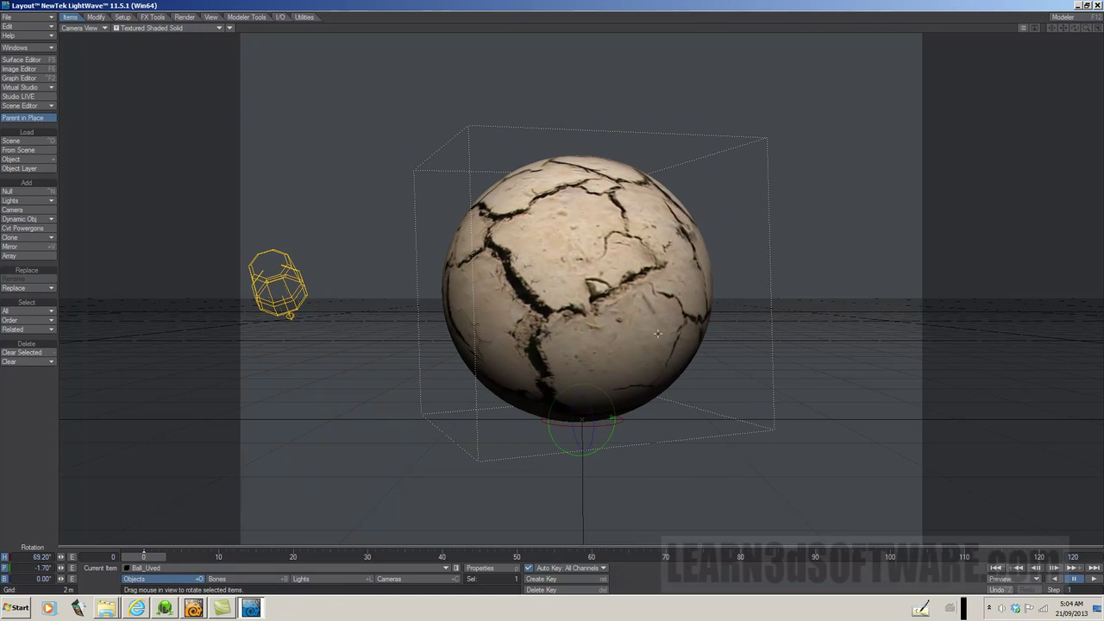
{"action": "key", "text": "ctrl+z"}
{"action": "left_click_drag", "start_coordinate": [609, 427], "coordinate": [635, 426]}
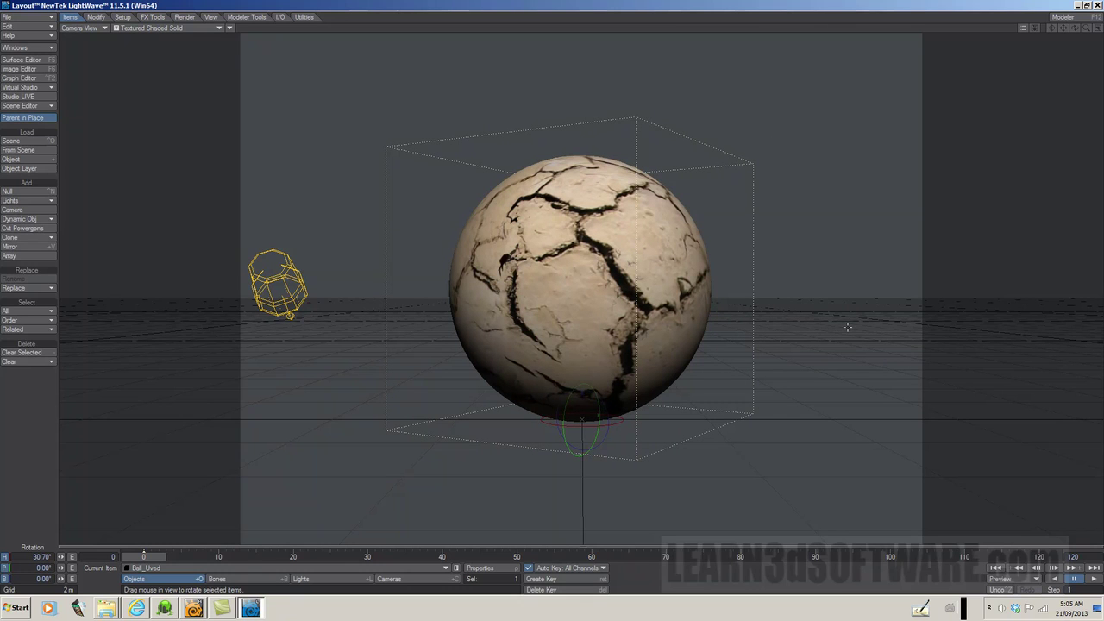
{"action": "key", "text": "Return"}
{"action": "left_click", "coordinate": [790, 81]}
Save the scene as Ball_Set_Up_Scene_001 in the Objects folder
{"action": "left_click", "coordinate": [7, 17]}
{"action": "mouse_move", "coordinate": [26, 52]}
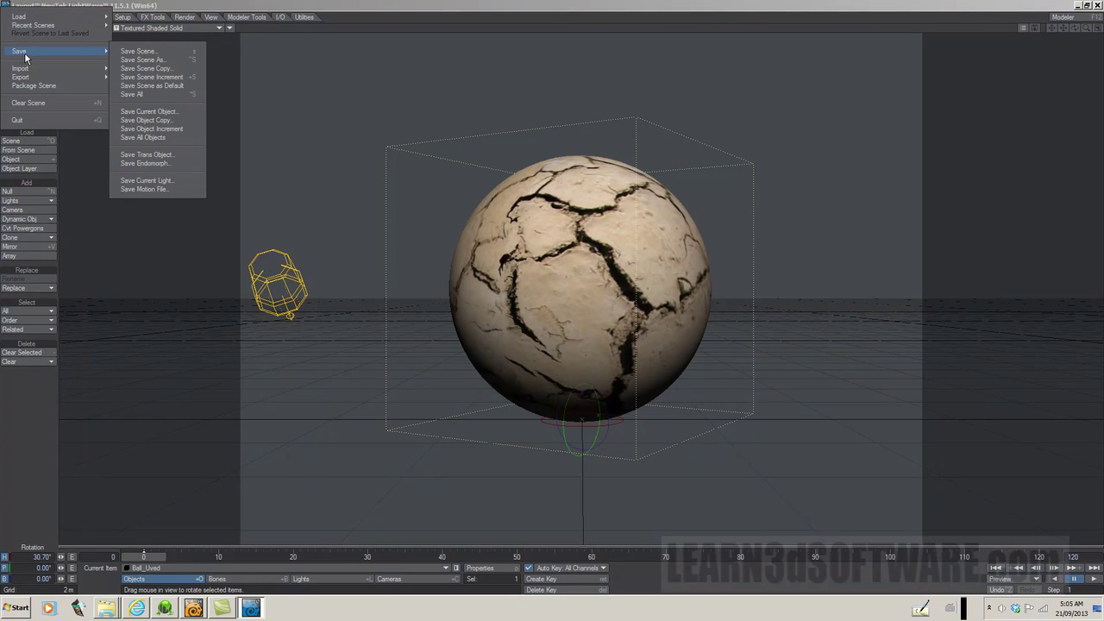
{"action": "left_click", "coordinate": [161, 60]}
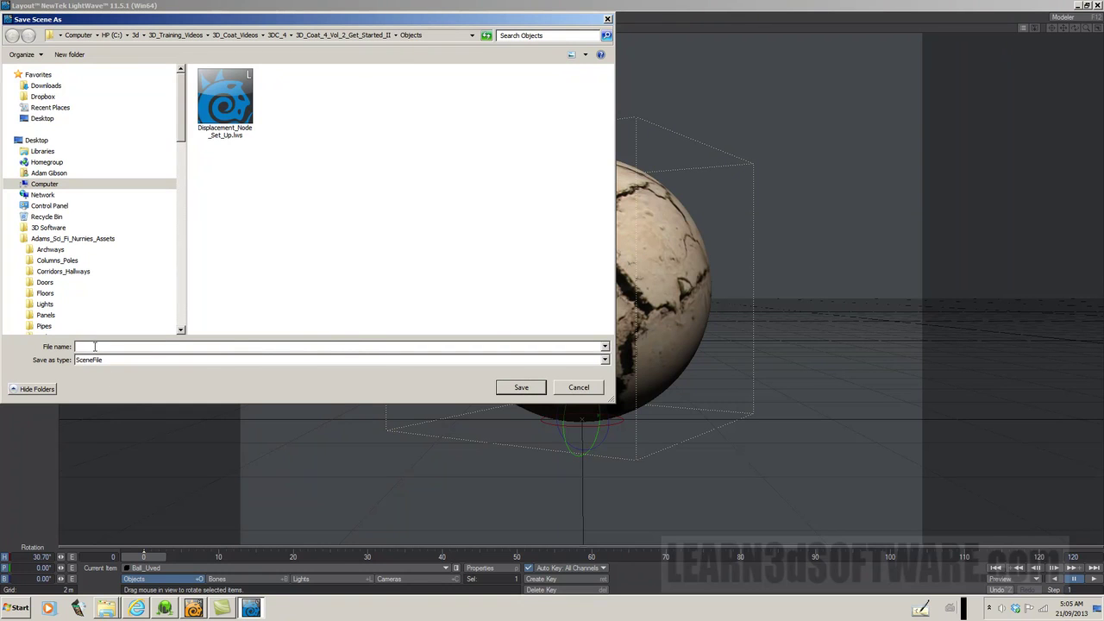
{"action": "type", "text": "Ball_"}
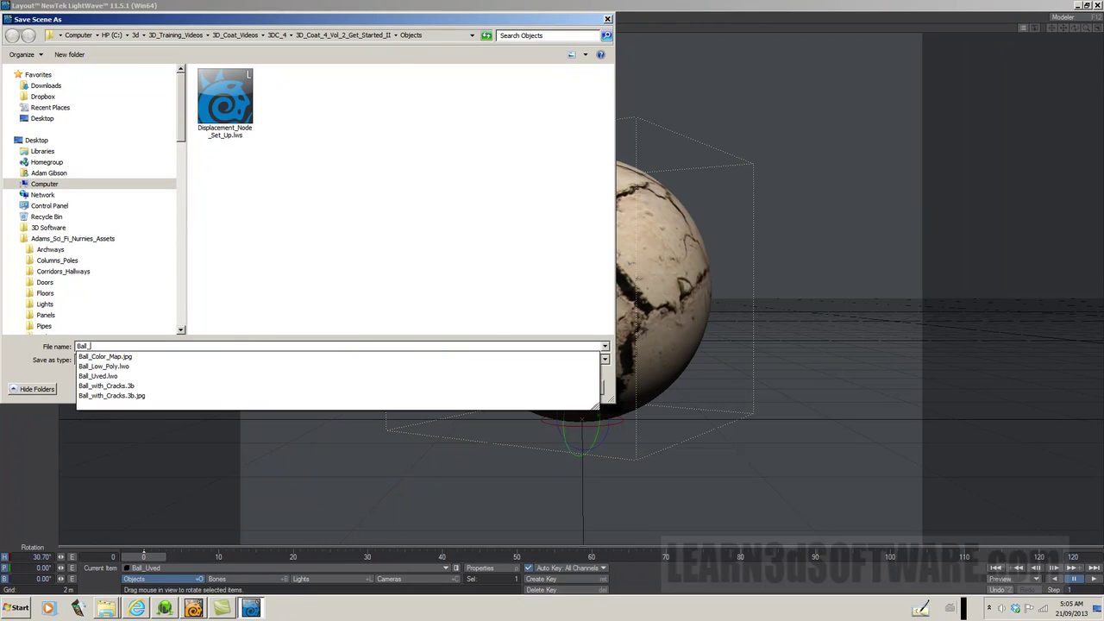
{"action": "type", "text": "Set-"}
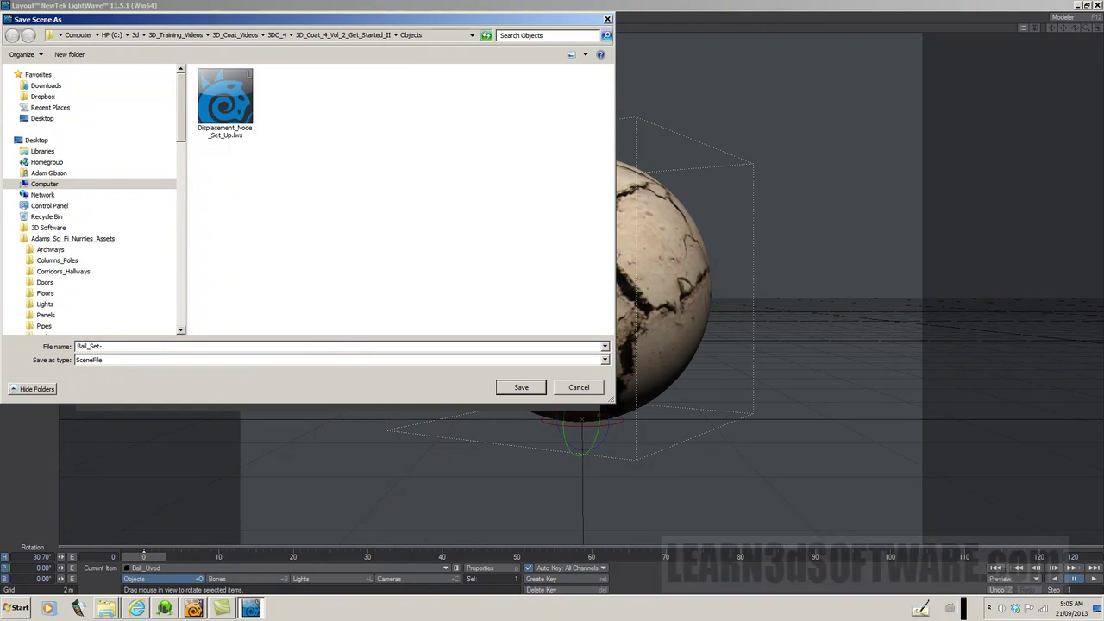
{"action": "key", "text": "BackSpace"}
{"action": "key", "text": "BackSpace"}
{"action": "type", "text": "_001"}
{"action": "key", "text": "Return"}
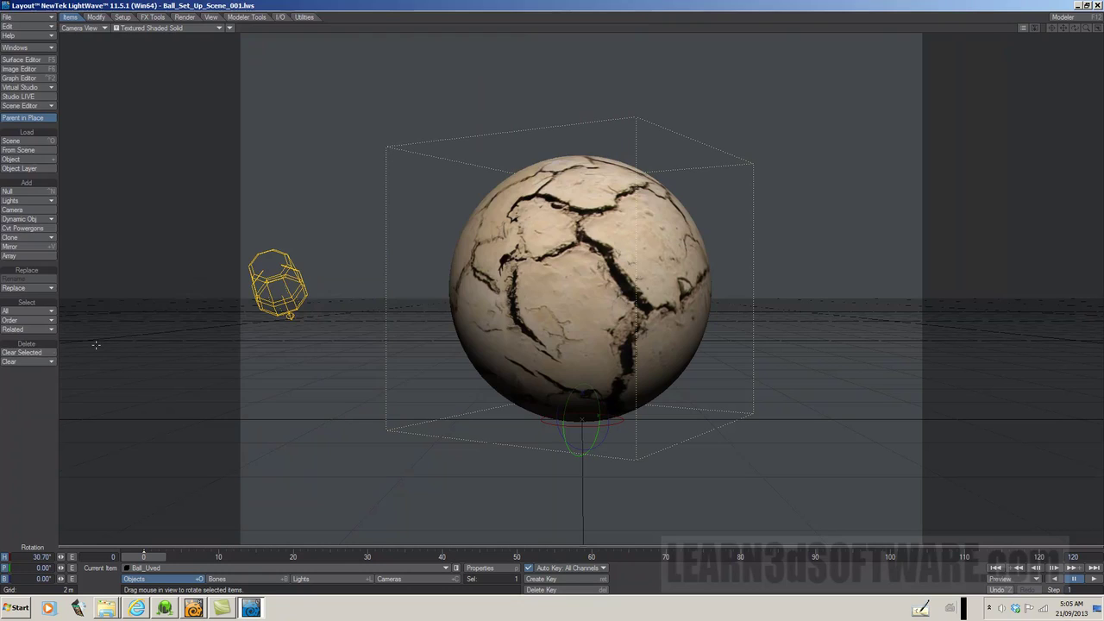
Switch to 3D-Coat and compare the cracks on its painted ball with the ball in Layout, undoing any stray brush stroke
{"action": "left_click", "coordinate": [179, 610]}
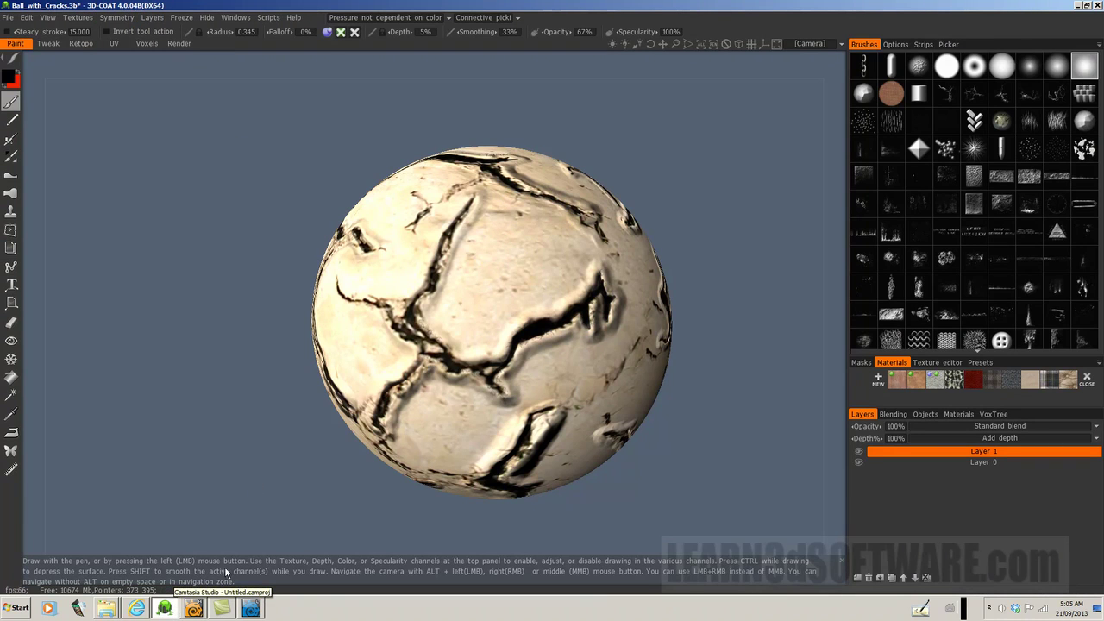
{"action": "left_click", "coordinate": [251, 609]}
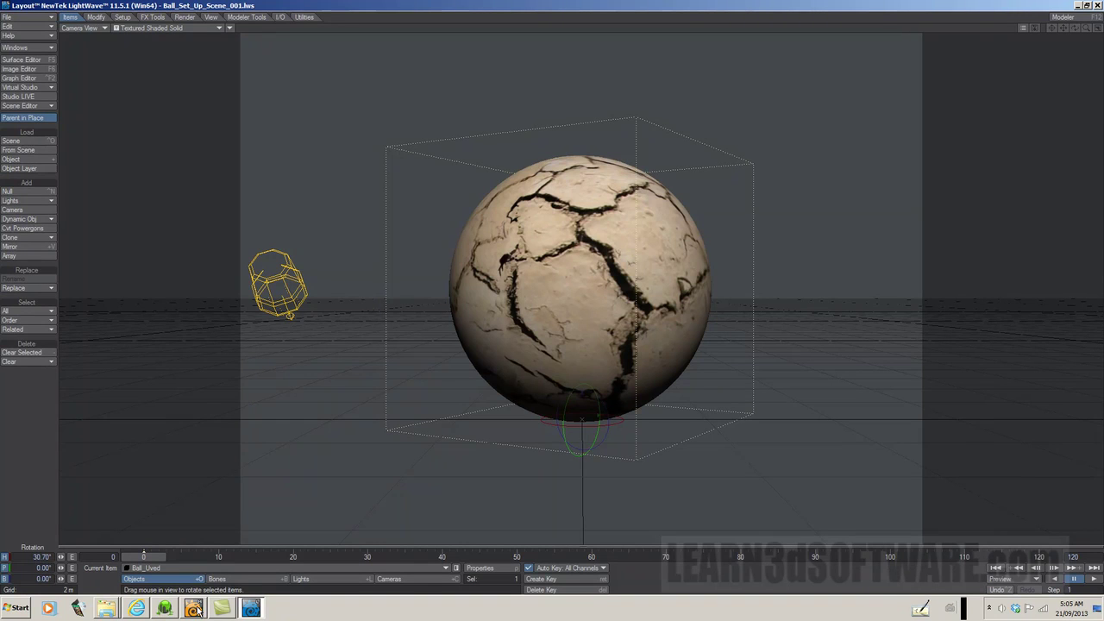
{"action": "left_click", "coordinate": [167, 609]}
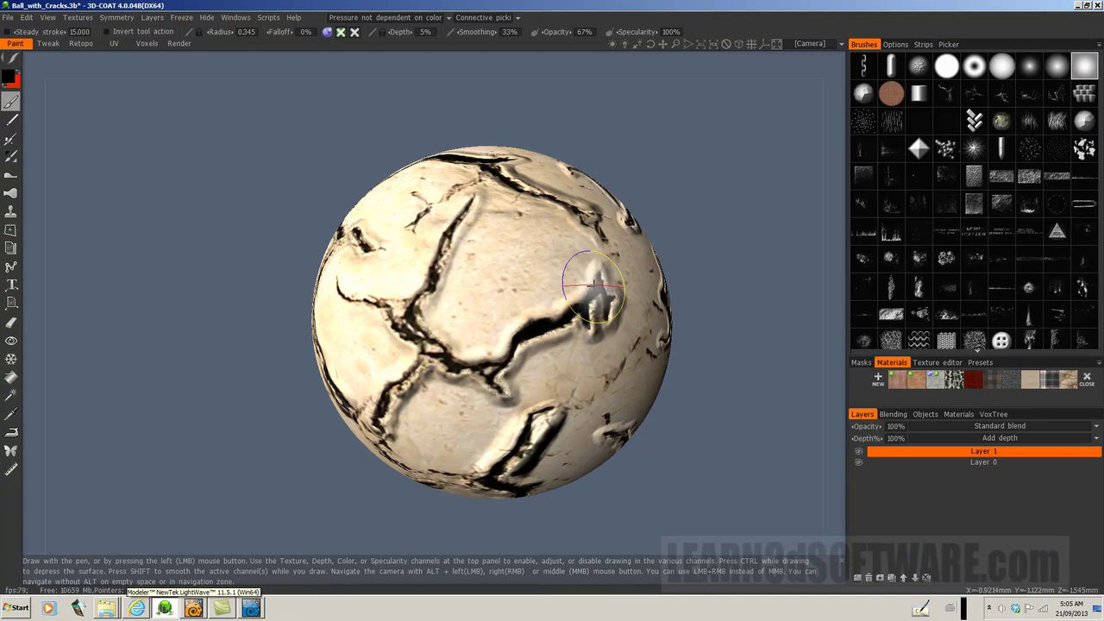
{"action": "left_click_drag", "start_coordinate": [449, 177], "coordinate": [463, 224]}
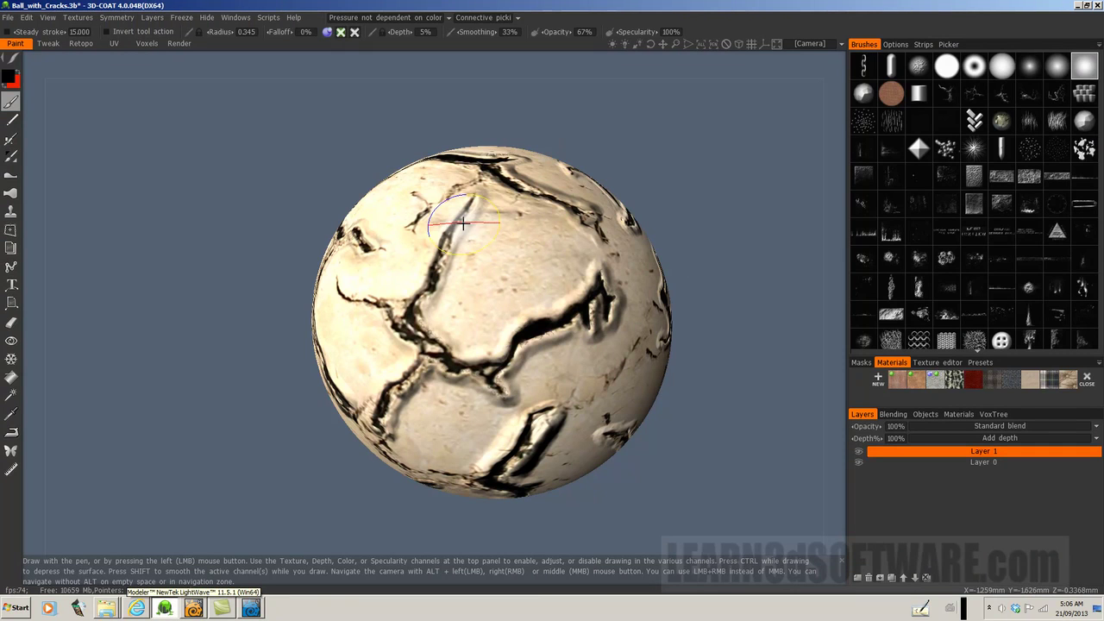
{"action": "key", "text": "ctrl+z"}
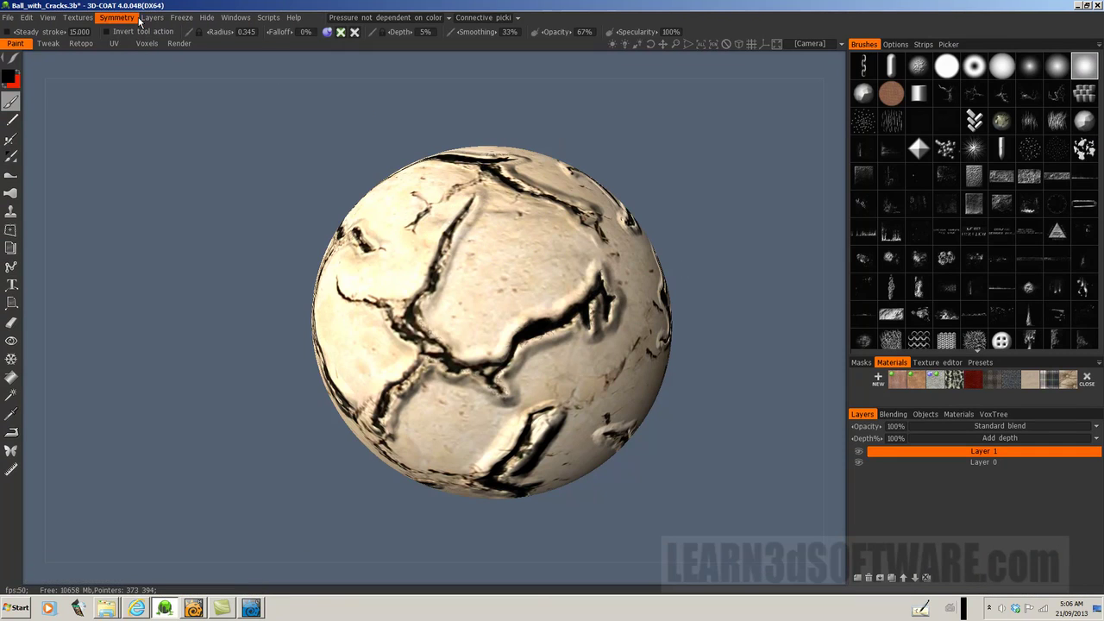
Export the ball's tangent-space low-poly normal map as a PNG named Ball_Normal_Map in the Objects folder, filling empty texture parts
{"action": "left_click", "coordinate": [87, 19]}
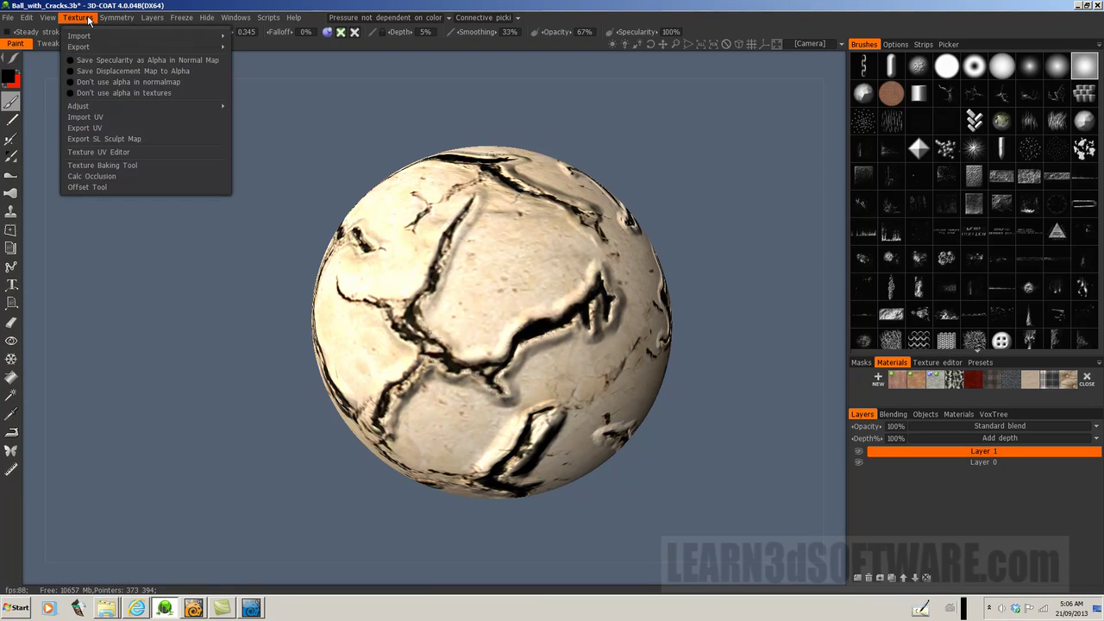
{"action": "mouse_move", "coordinate": [89, 47]}
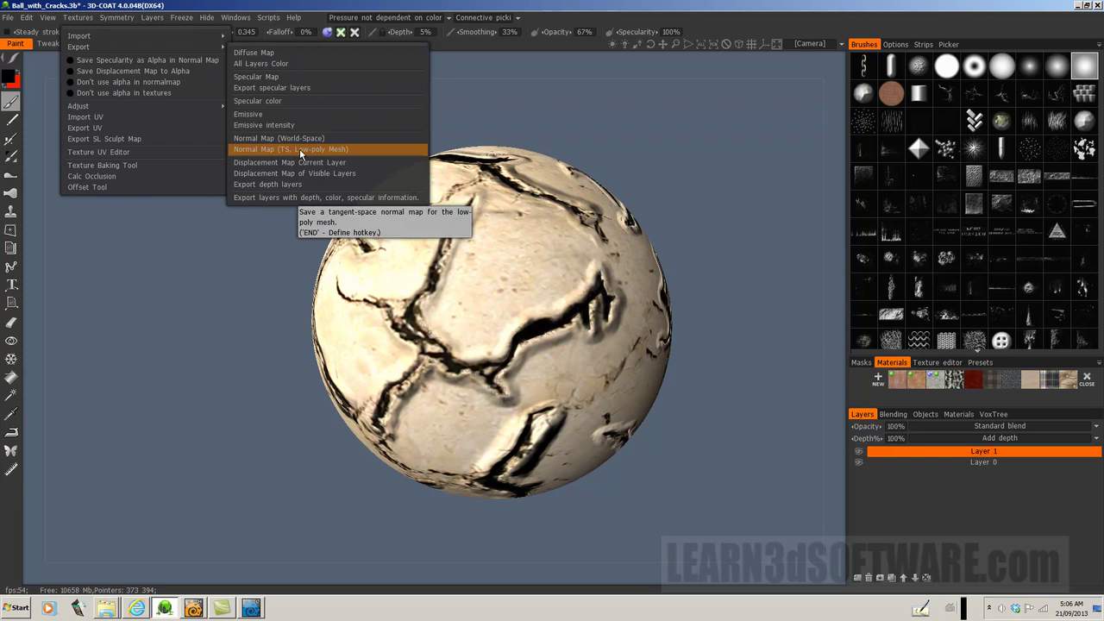
{"action": "left_click", "coordinate": [300, 150]}
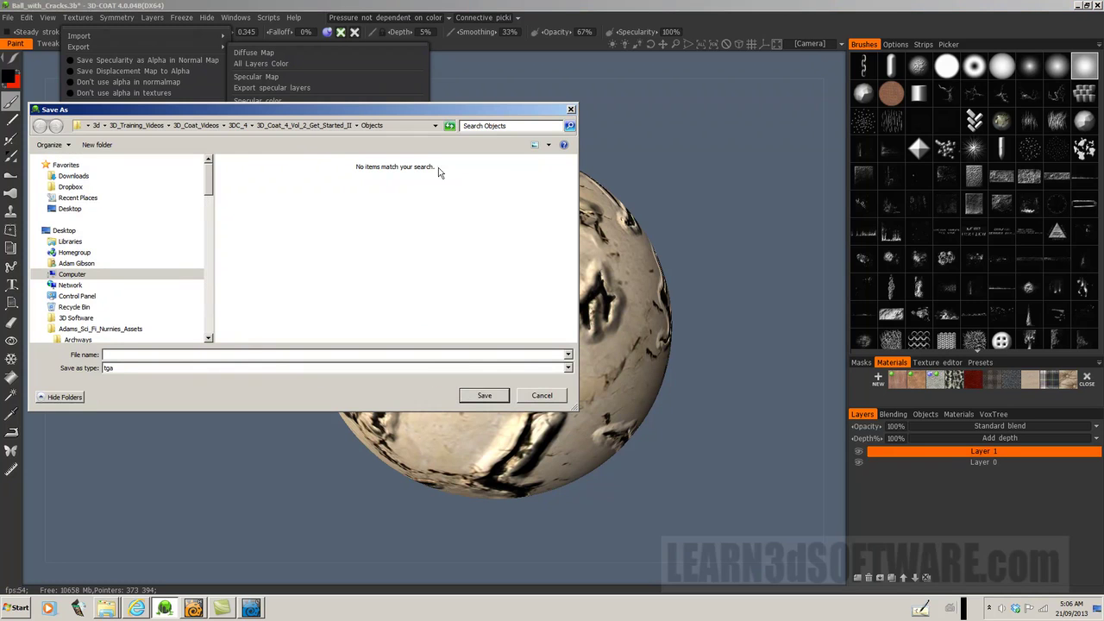
{"action": "left_click", "coordinate": [568, 368]}
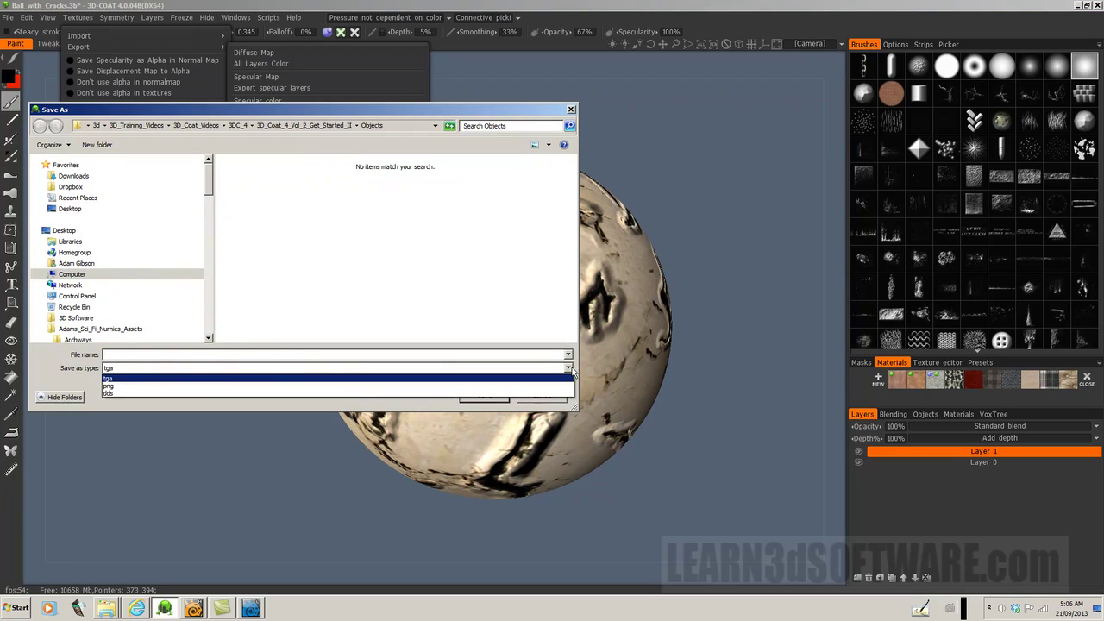
{"action": "left_click", "coordinate": [110, 385]}
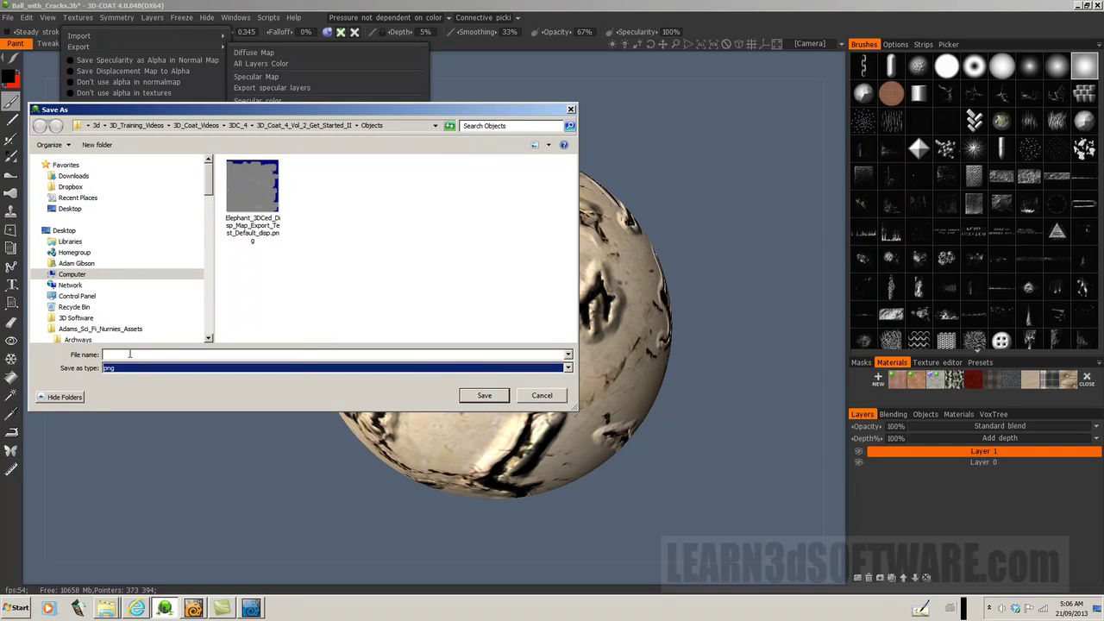
{"action": "left_click", "coordinate": [134, 355]}
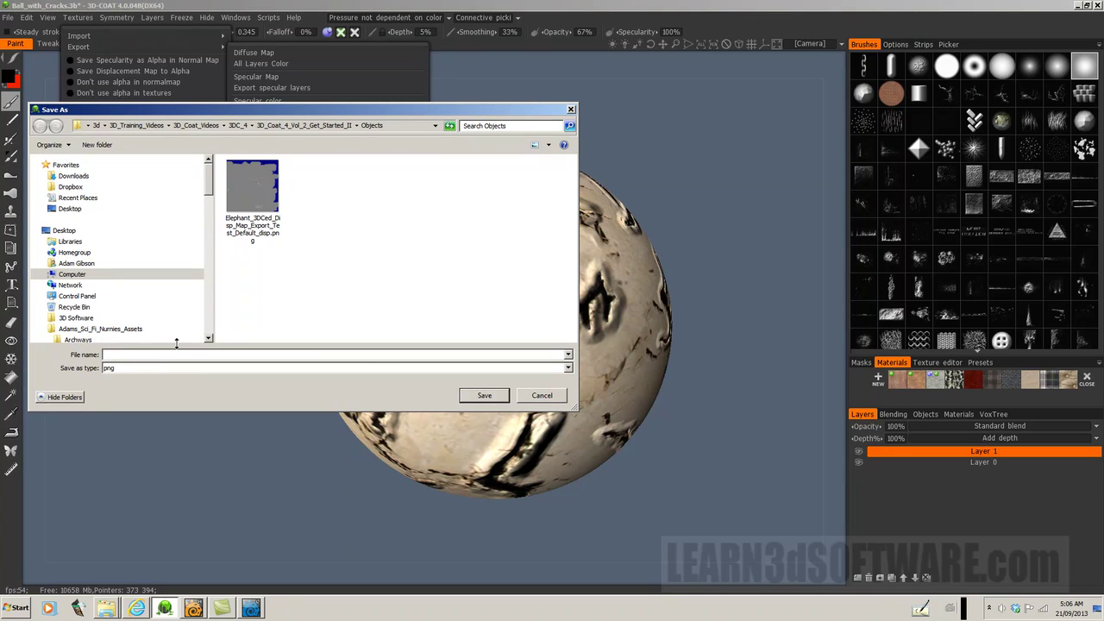
{"action": "type", "text": "Ball"}
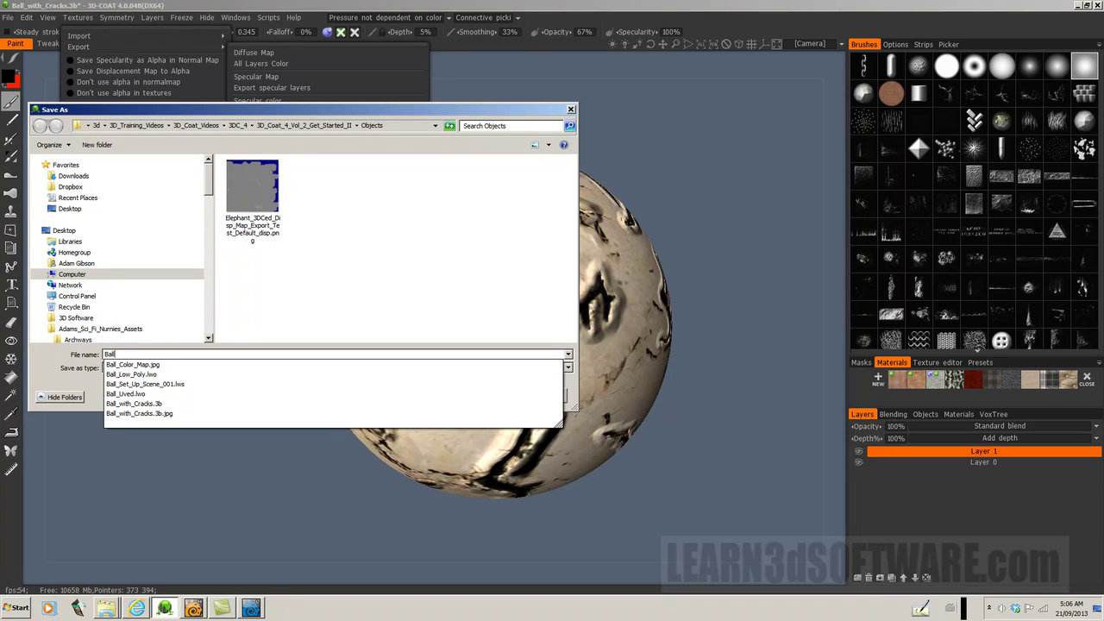
{"action": "type", "text": "_Normal_Map"}
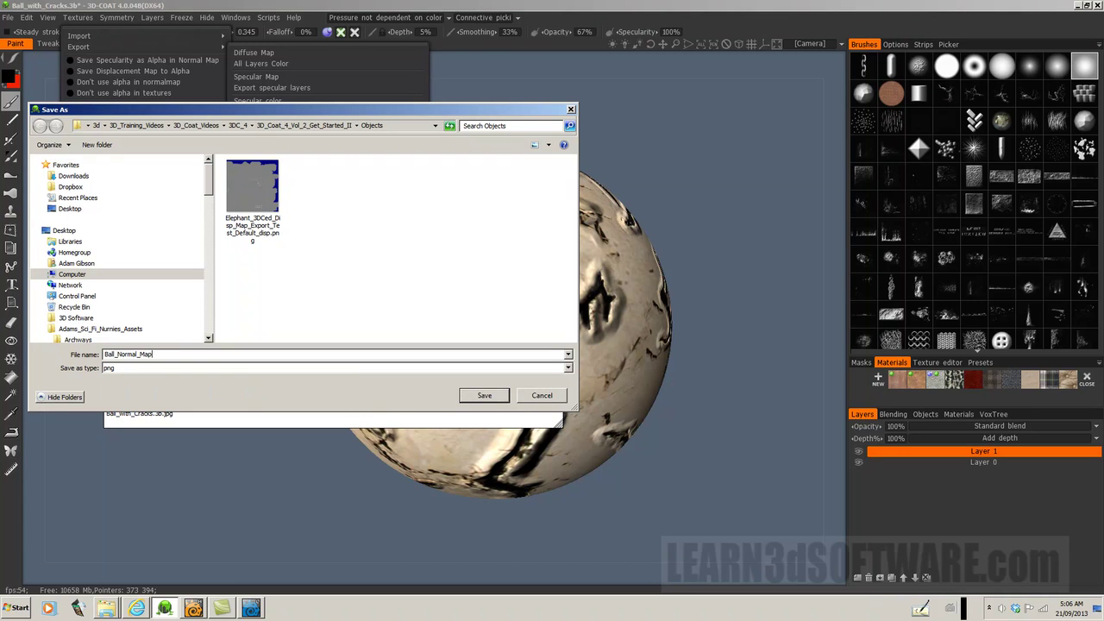
{"action": "left_click", "coordinate": [487, 395]}
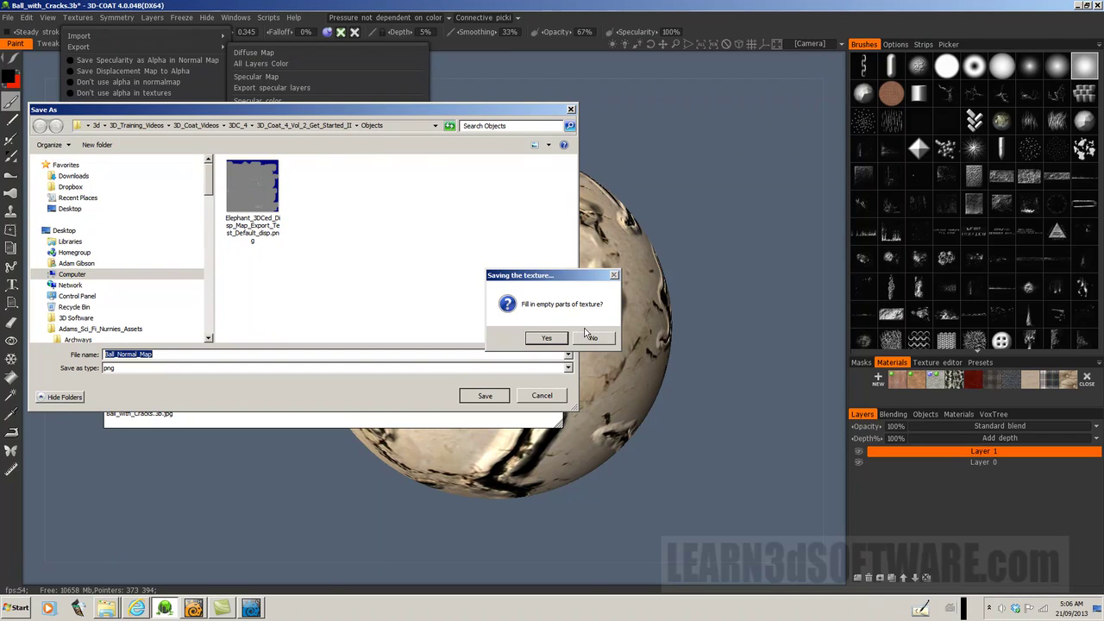
{"action": "left_click", "coordinate": [546, 337]}
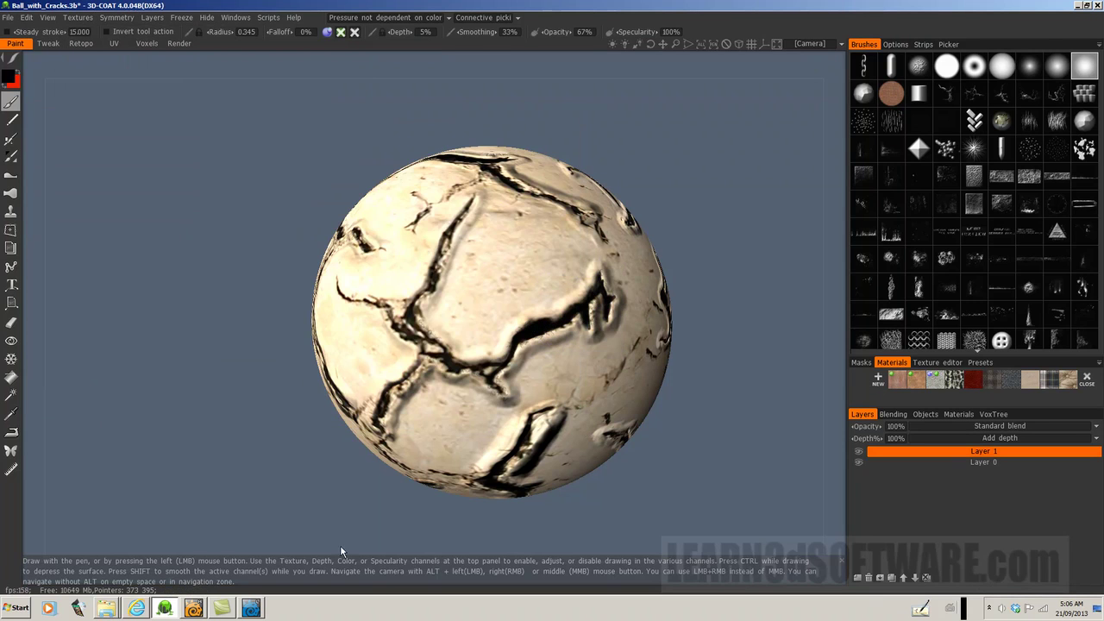
Switch to LightWave Layout and open the node graph of Ball_Uved's Default surface, moving the Surface node aside to make room
{"action": "left_click", "coordinate": [251, 608]}
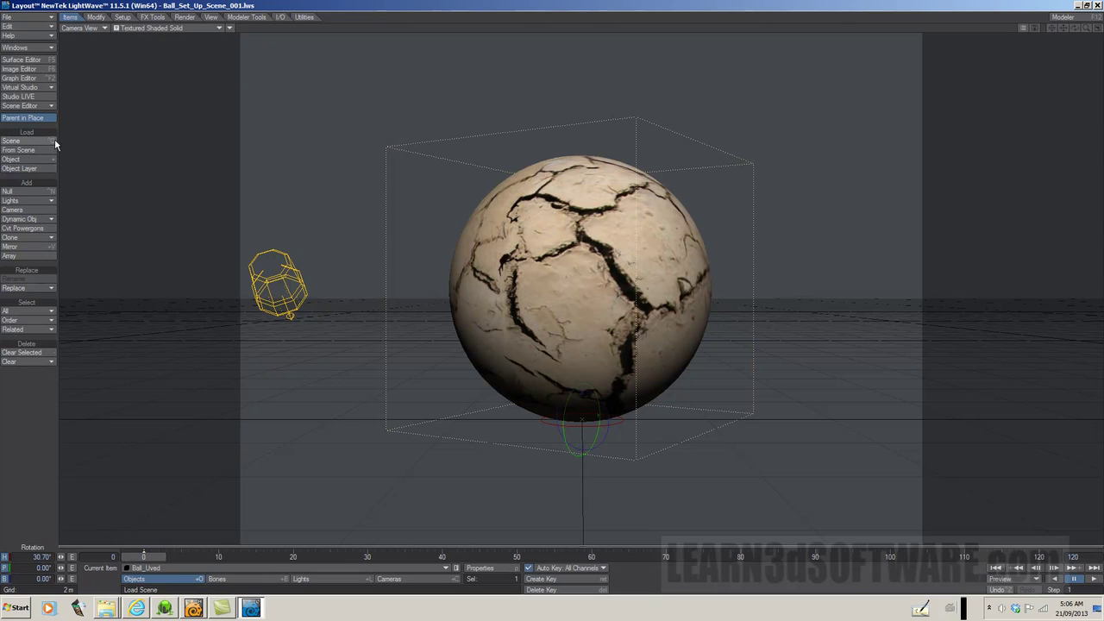
{"action": "left_click", "coordinate": [38, 63]}
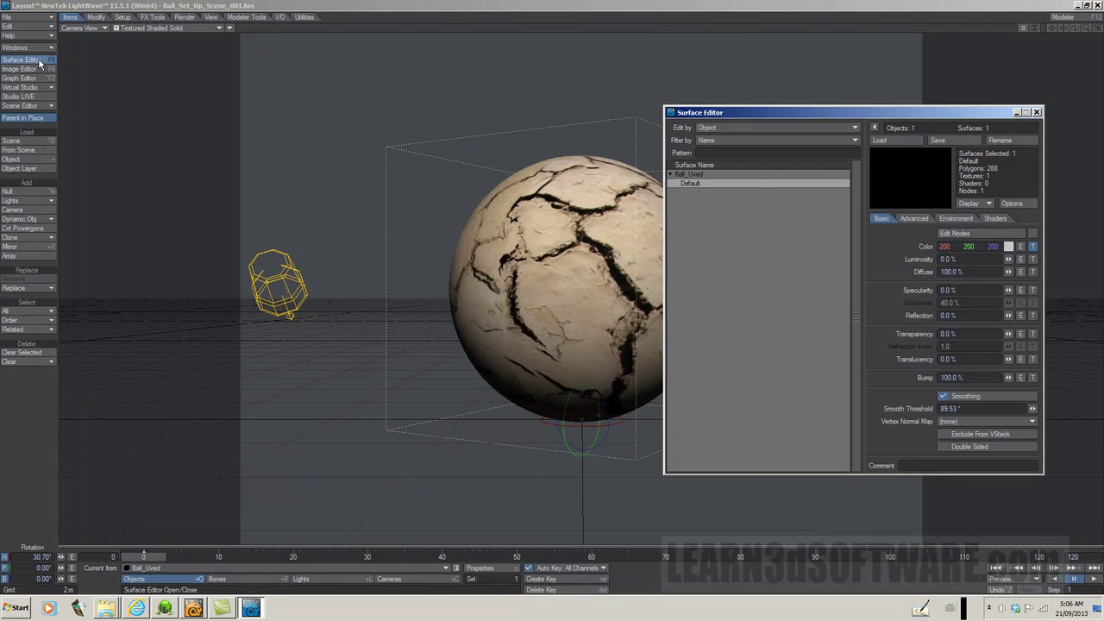
{"action": "left_click_drag", "start_coordinate": [795, 112], "coordinate": [814, 119]}
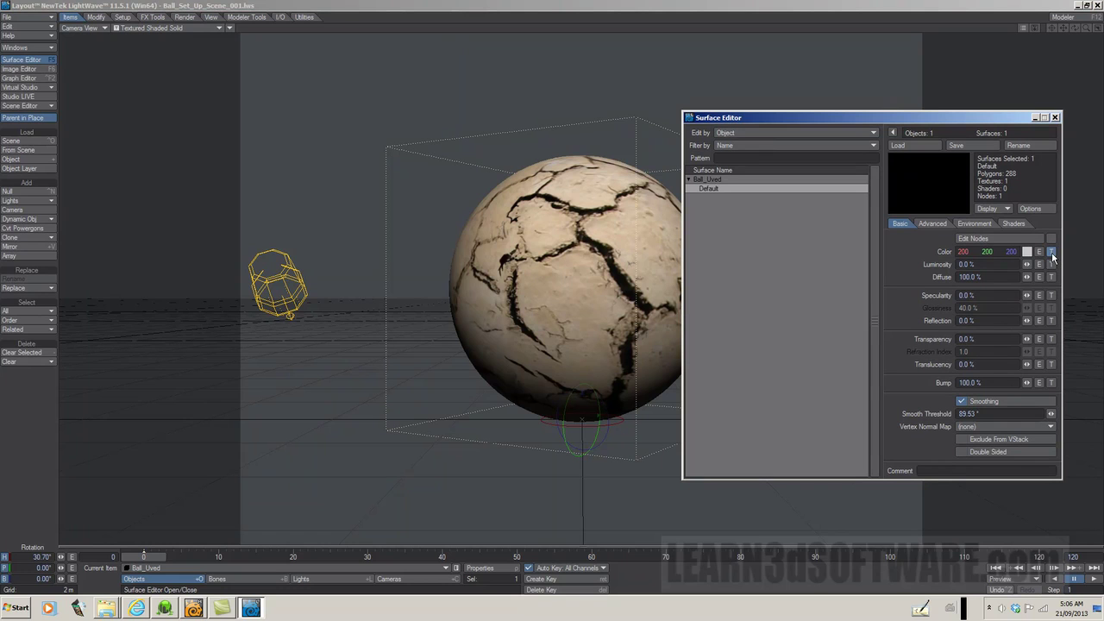
{"action": "left_click", "coordinate": [1009, 239]}
{"action": "left_click_drag", "start_coordinate": [489, 67], "coordinate": [421, 113]}
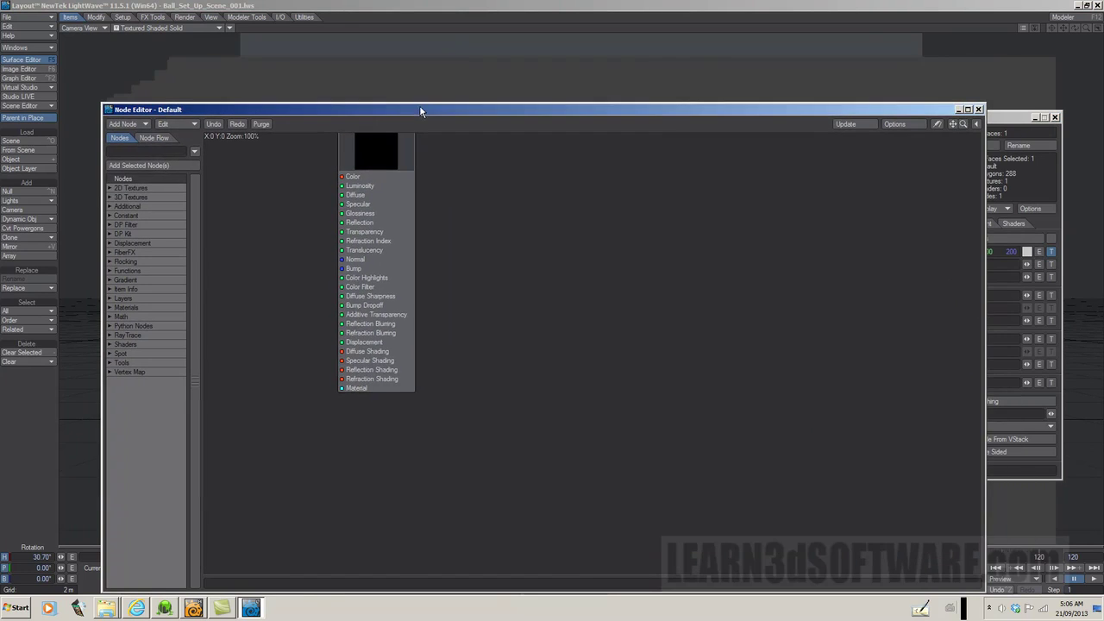
{"action": "left_click_drag", "start_coordinate": [408, 204], "coordinate": [657, 250]}
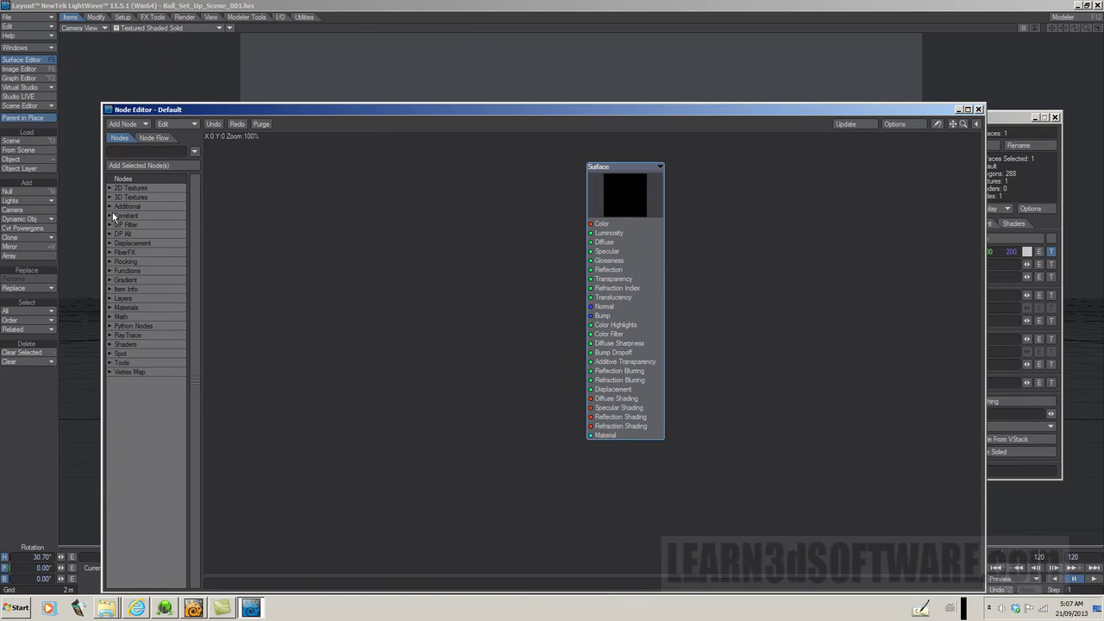
Add a 2D NormalMap node beside the Surface node and connect its Normal output to the Surface's Normal input
{"action": "left_click", "coordinate": [109, 187]}
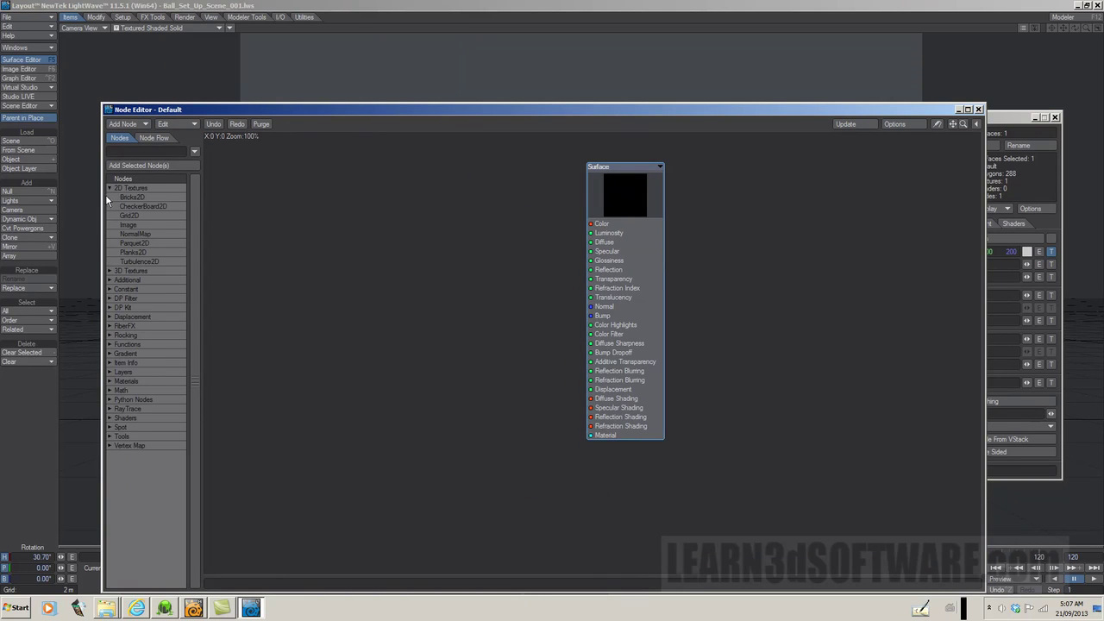
{"action": "left_click", "coordinate": [136, 234]}
{"action": "double_click", "coordinate": [140, 233]}
{"action": "left_click_drag", "start_coordinate": [605, 294], "coordinate": [439, 255]}
{"action": "double_click", "coordinate": [426, 281]}
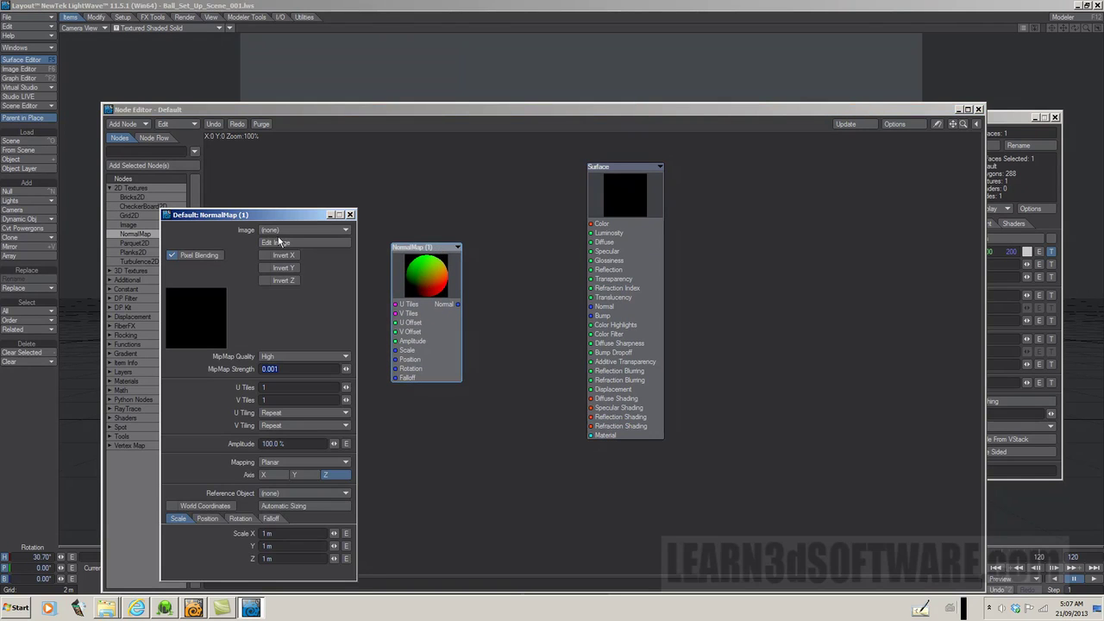
{"action": "left_click_drag", "start_coordinate": [281, 215], "coordinate": [282, 187]}
{"action": "left_click_drag", "start_coordinate": [459, 304], "coordinate": [589, 307]}
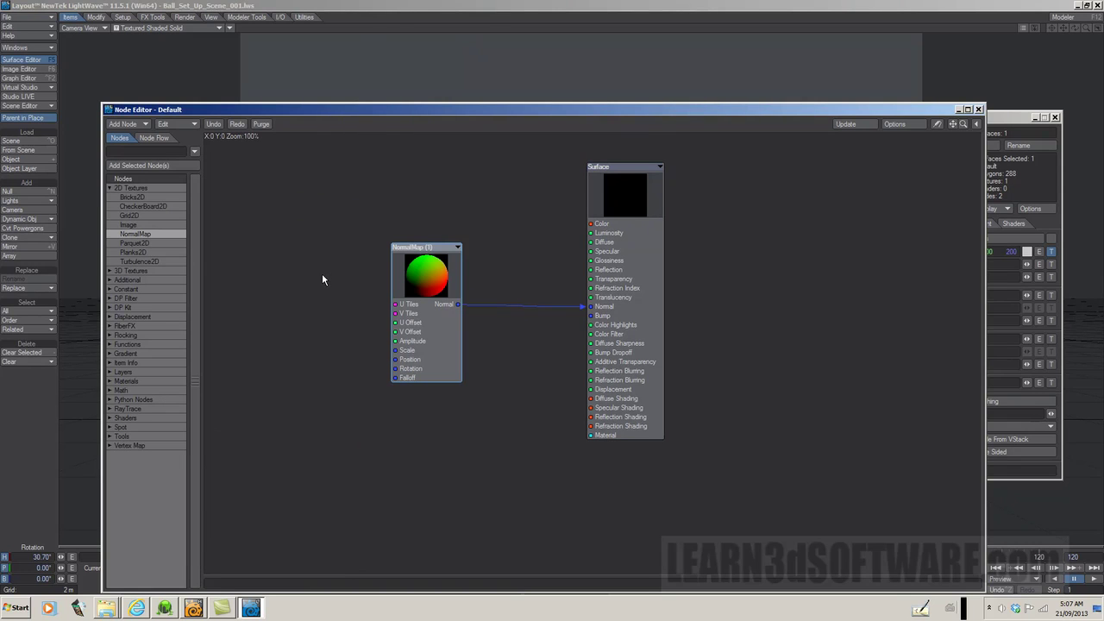
Load Ball_Normal_Map.png from the Objects folder as the NormalMap node's image
{"action": "double_click", "coordinate": [425, 281]}
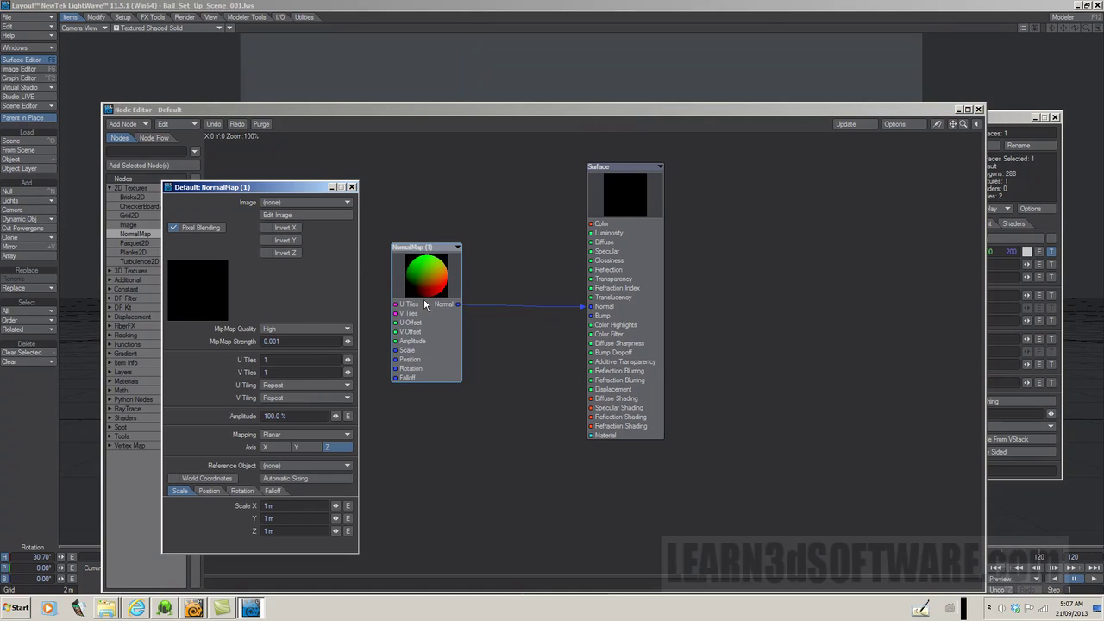
{"action": "left_click_drag", "start_coordinate": [243, 194], "coordinate": [260, 183]}
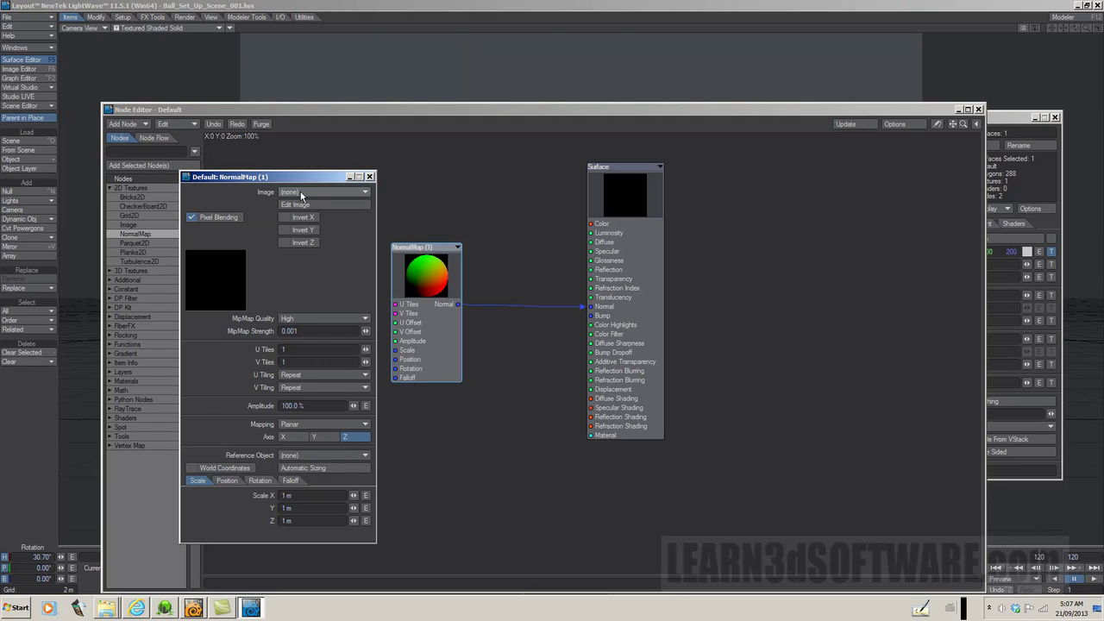
{"action": "left_click", "coordinate": [300, 192]}
{"action": "left_click", "coordinate": [293, 209]}
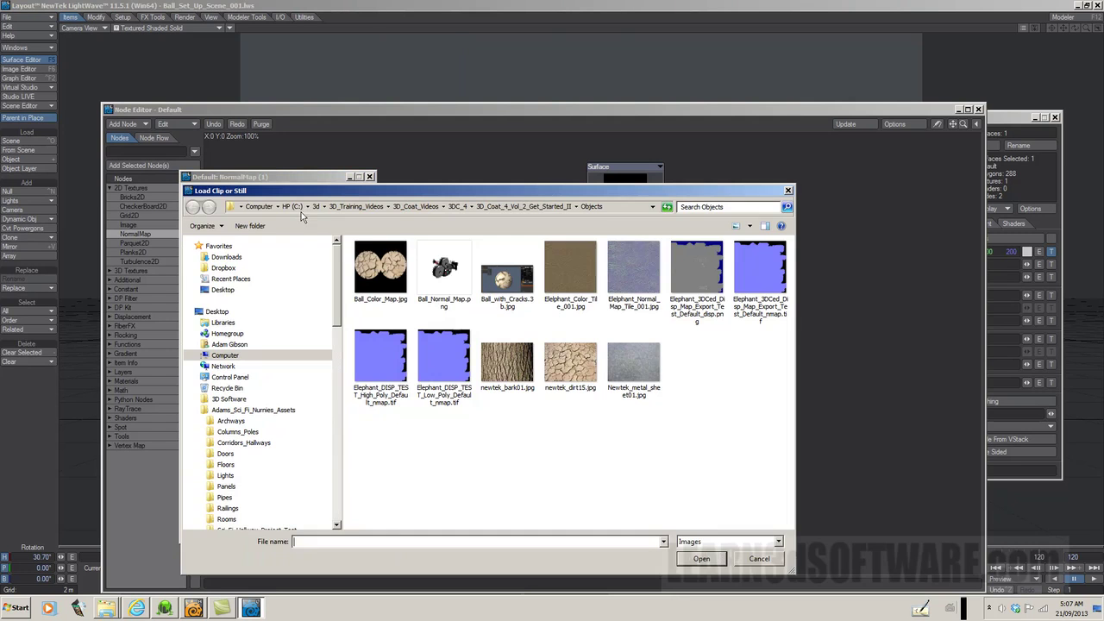
{"action": "left_click", "coordinate": [444, 272]}
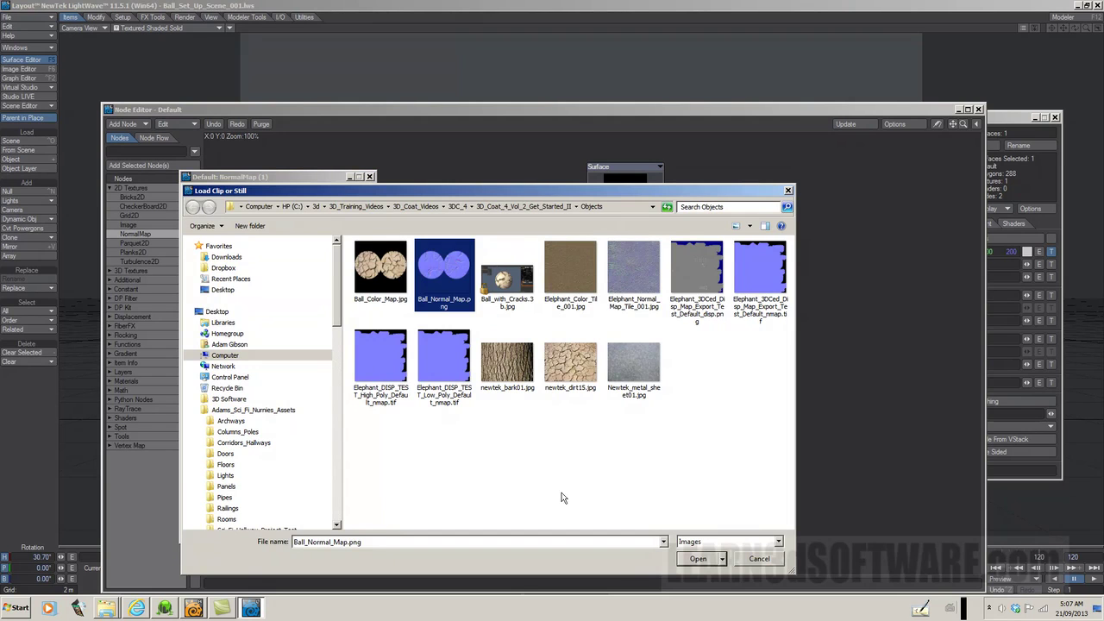
{"action": "left_click", "coordinate": [699, 559]}
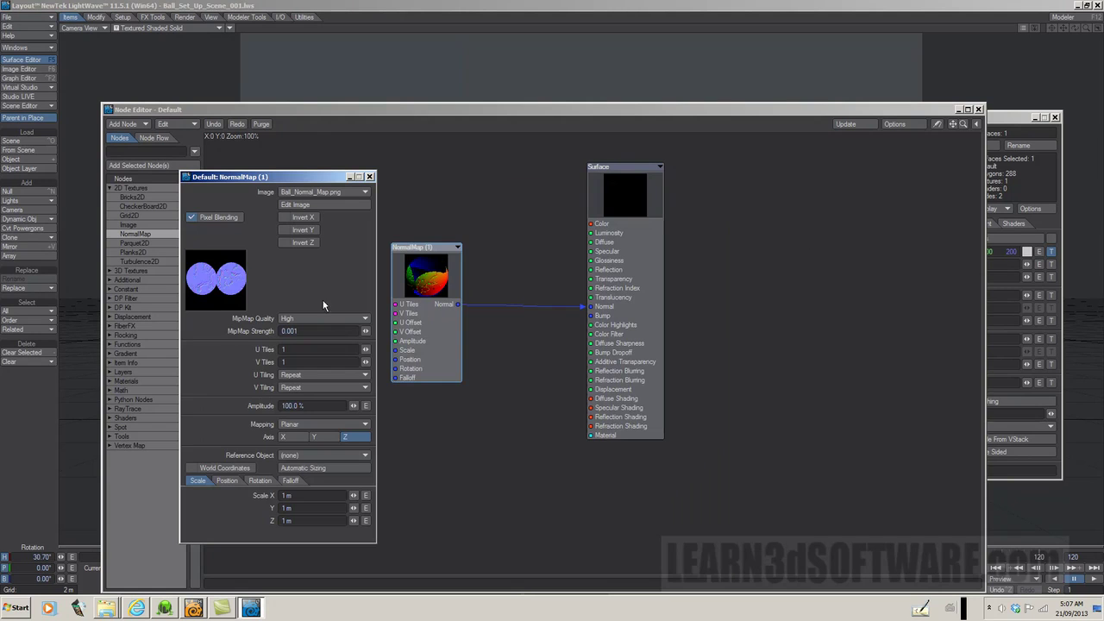
Set the NormalMap node's mapping to UV Map using the Unwrap map, and close its settings
{"action": "left_click", "coordinate": [289, 424]}
{"action": "left_click", "coordinate": [289, 470]}
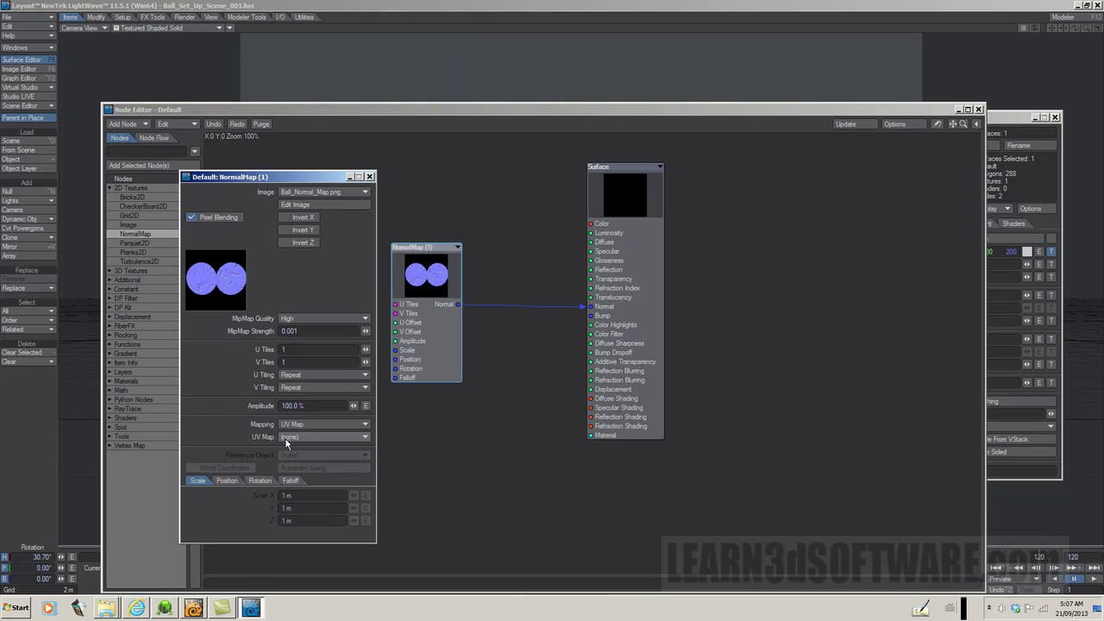
{"action": "left_click", "coordinate": [300, 438]}
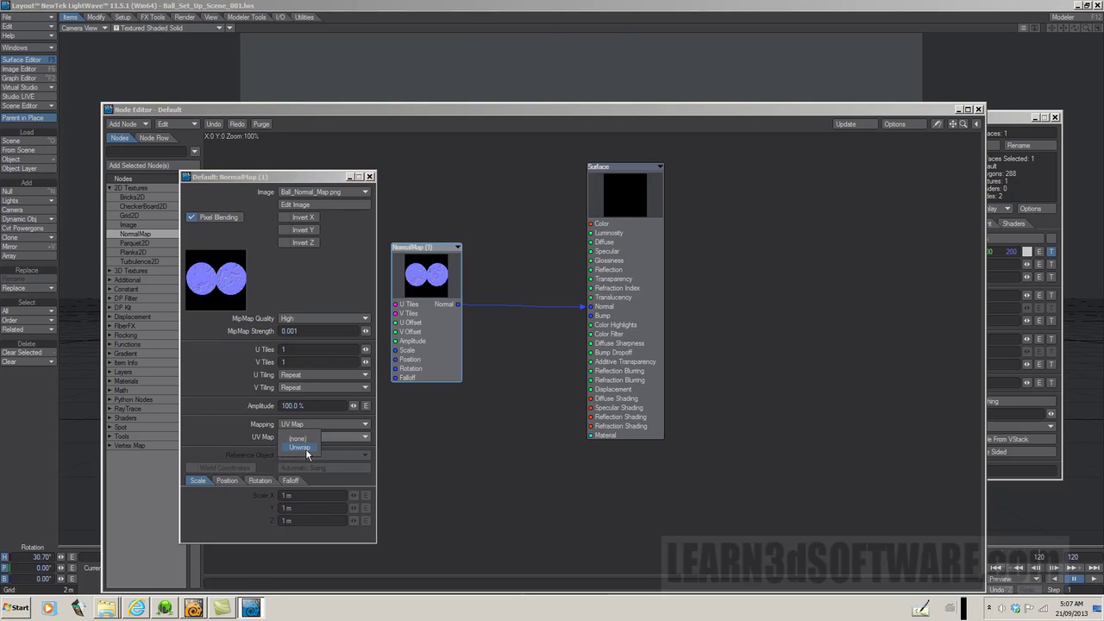
{"action": "left_click", "coordinate": [300, 446]}
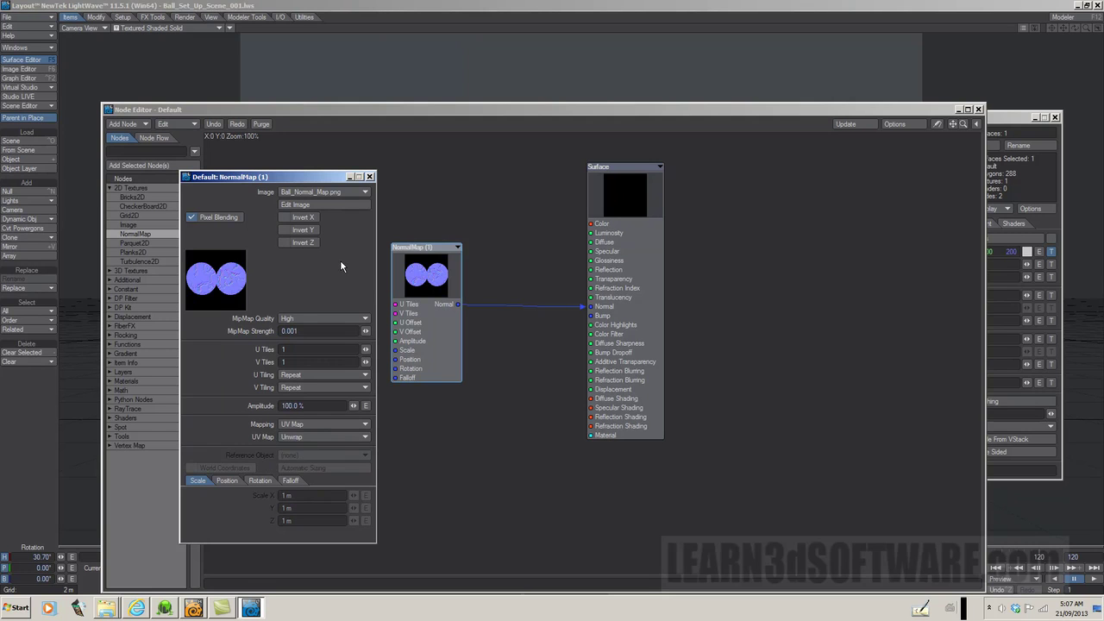
{"action": "left_click", "coordinate": [369, 177]}
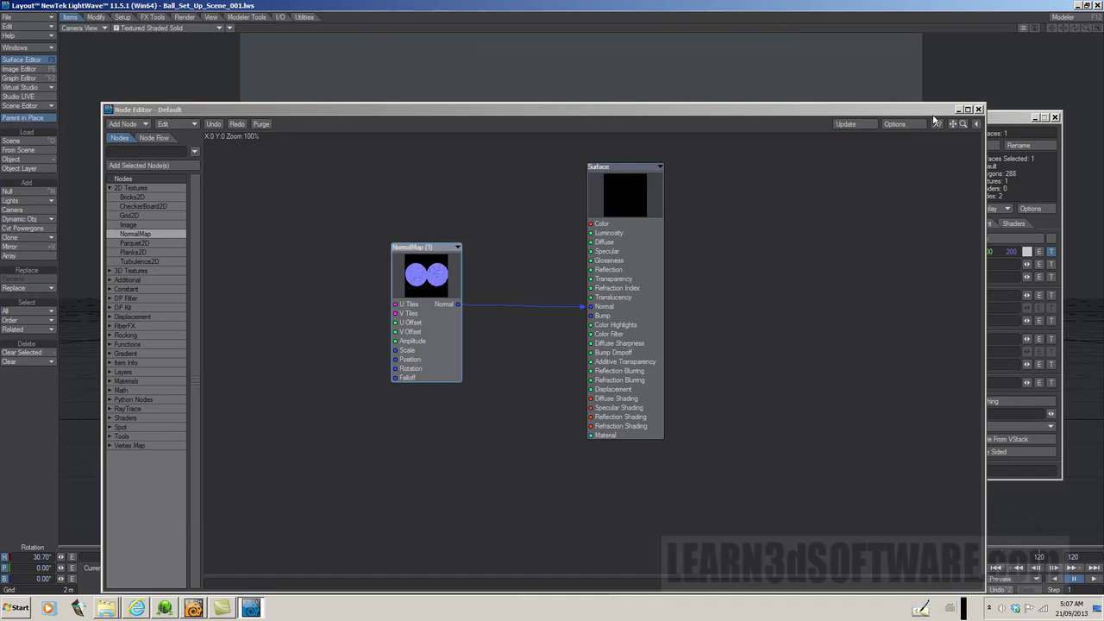
Close the Node Editor and enable node shading for the ball's Default surface
{"action": "left_click_drag", "start_coordinate": [926, 115], "coordinate": [468, 101]}
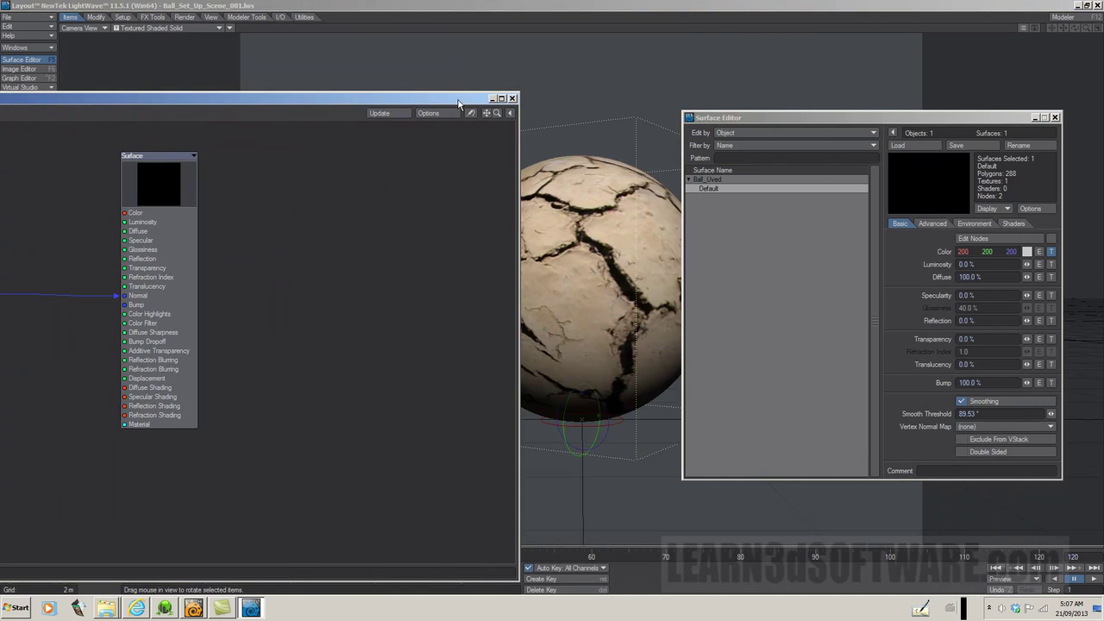
{"action": "left_click_drag", "start_coordinate": [415, 101], "coordinate": [878, 72]}
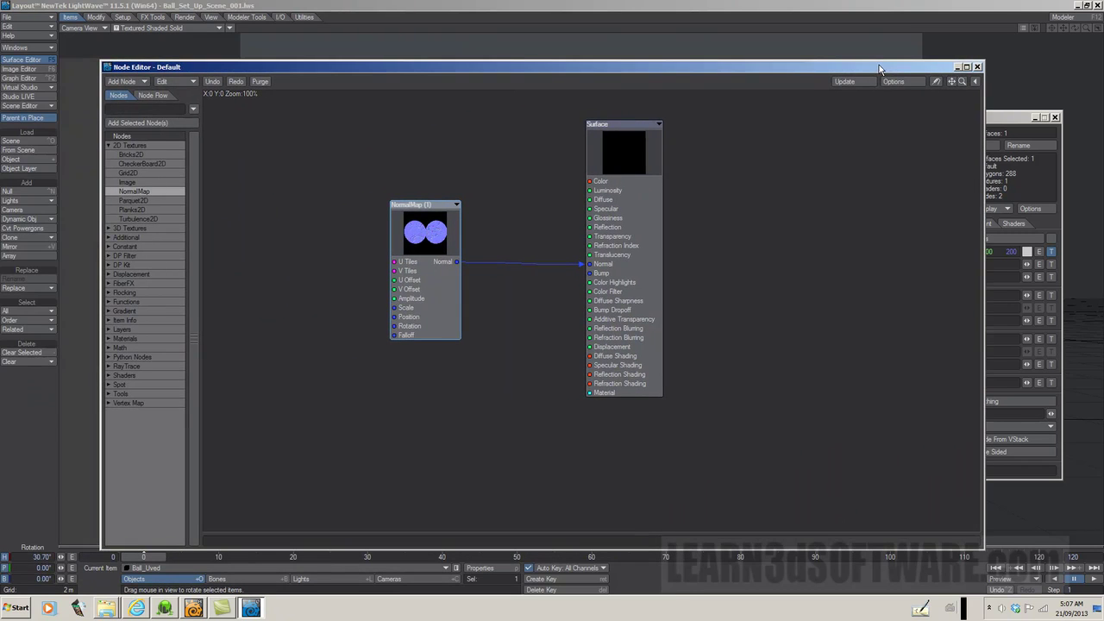
{"action": "left_click", "coordinate": [975, 70]}
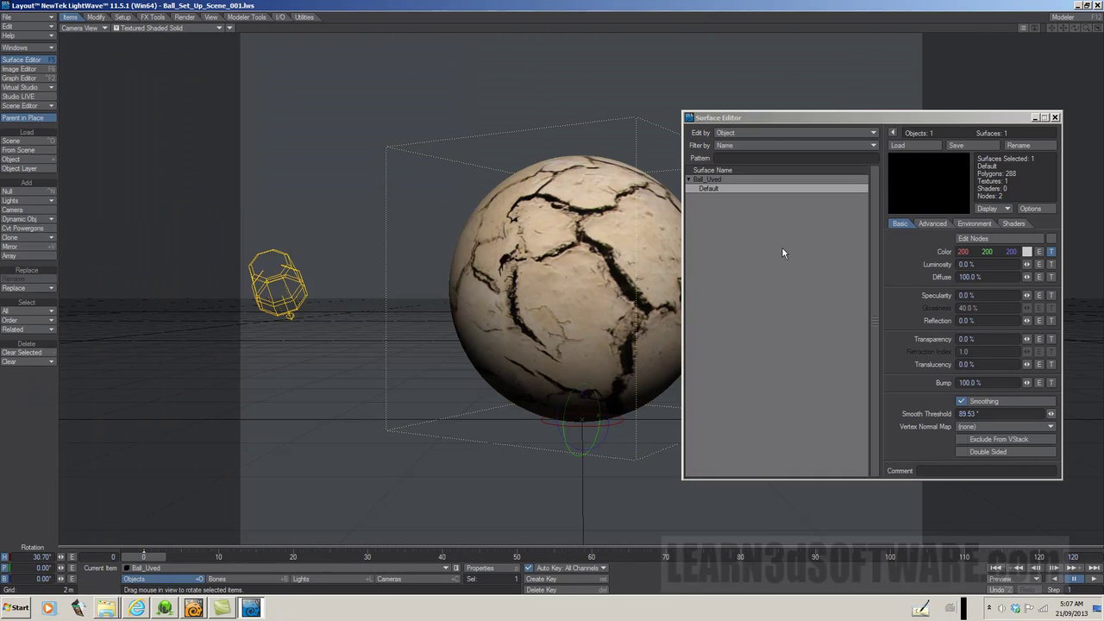
{"action": "left_click", "coordinate": [1051, 239]}
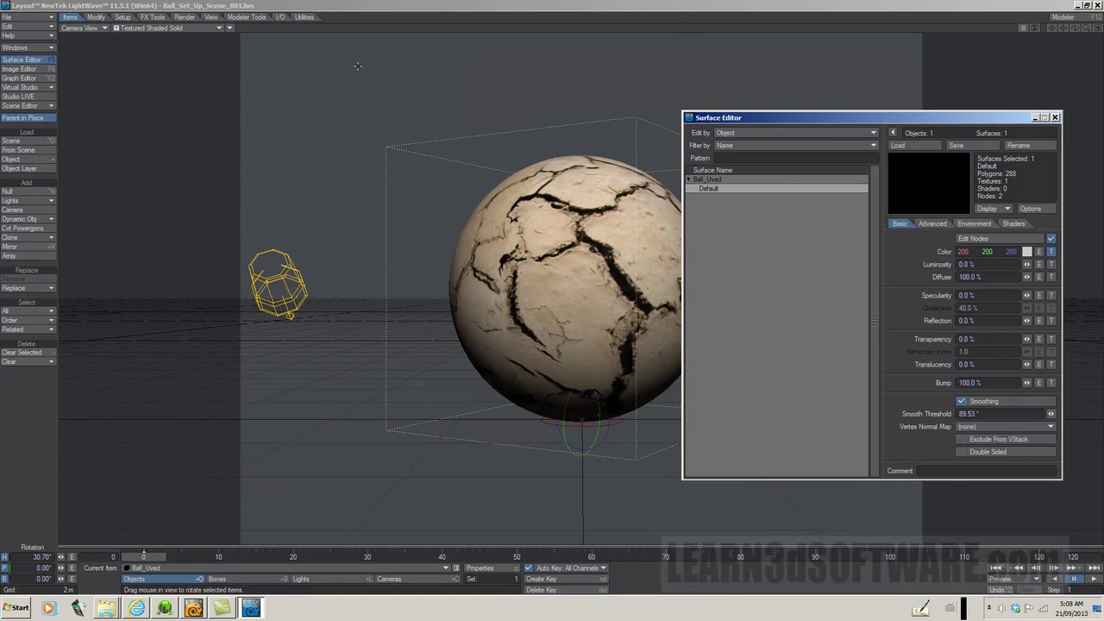
Show the camera view in VPR with the Surface Editor moved clear of the ball, and select the camera
{"action": "left_click", "coordinate": [198, 29]}
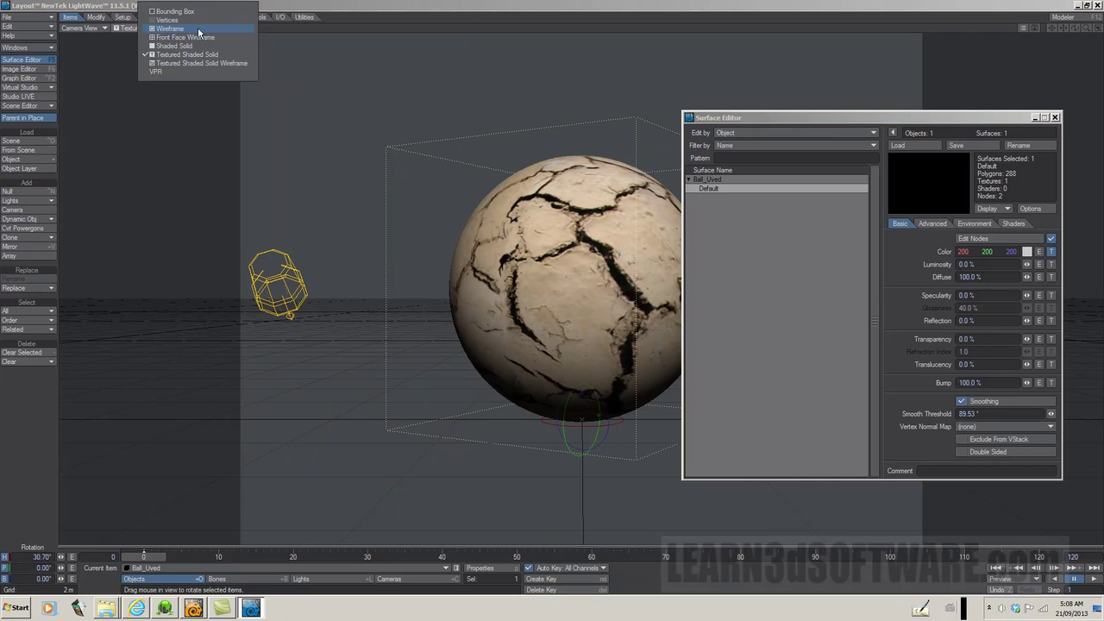
{"action": "left_click", "coordinate": [176, 73]}
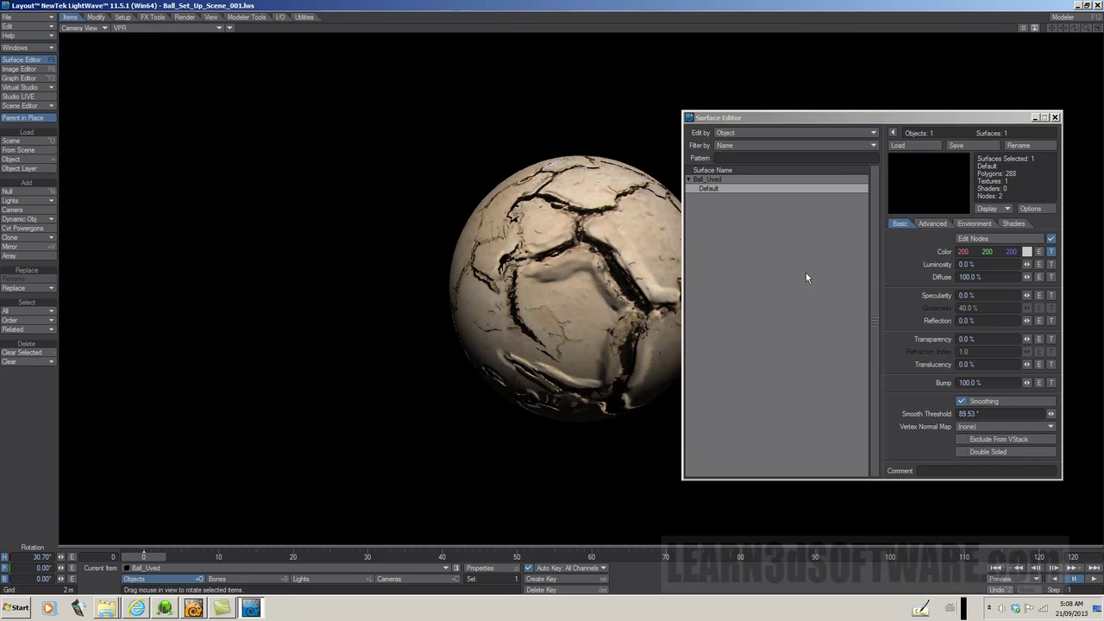
{"action": "left_click_drag", "start_coordinate": [802, 118], "coordinate": [78, 122]}
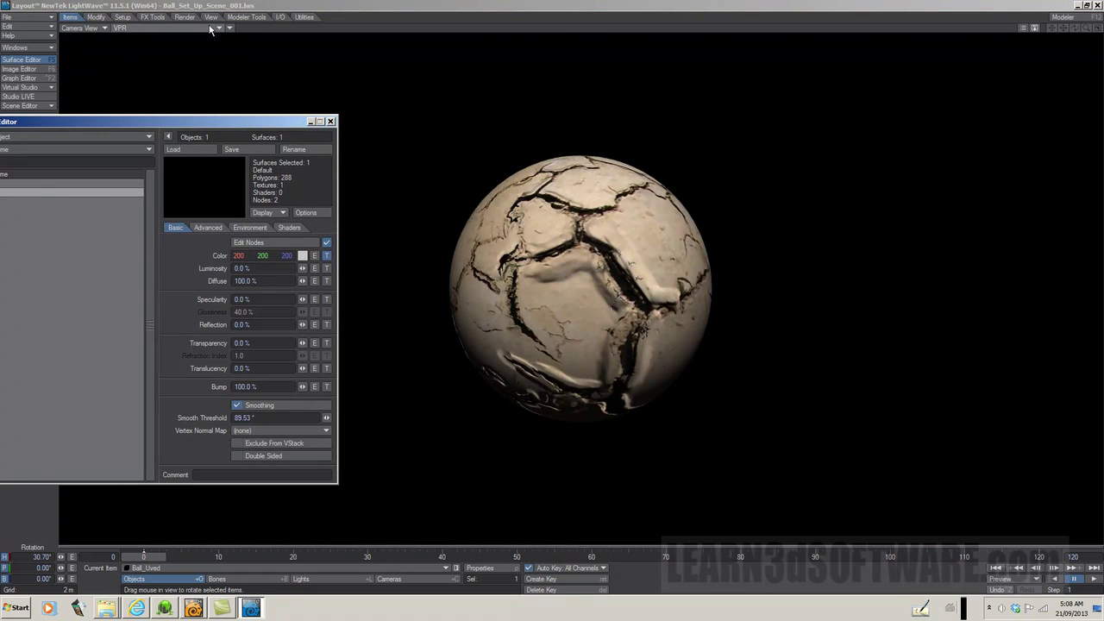
{"action": "left_click", "coordinate": [410, 580]}
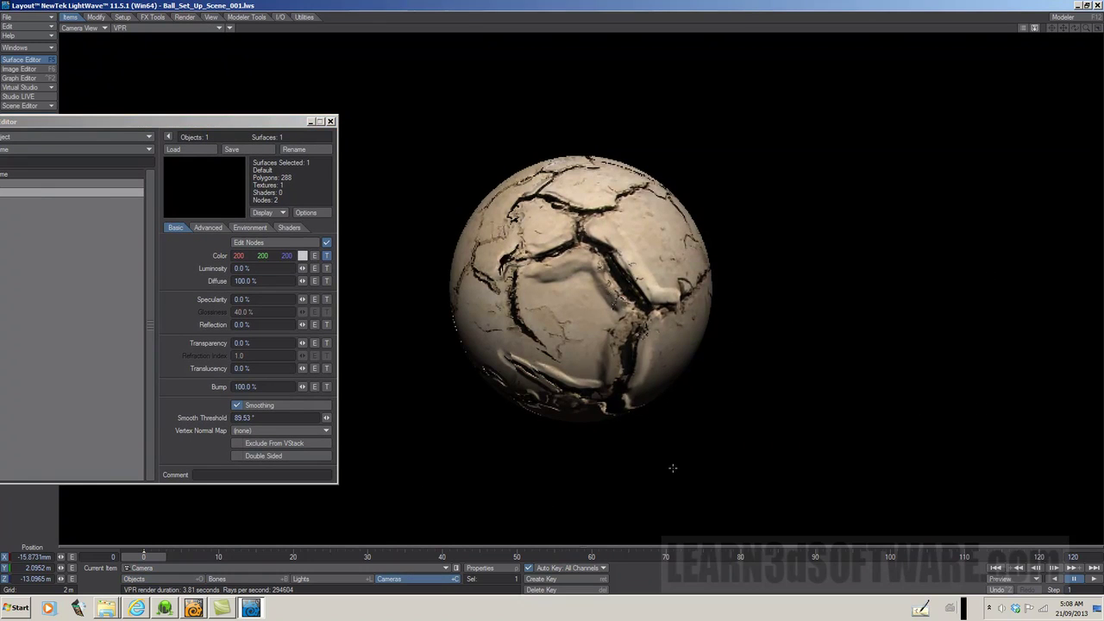
Move the camera closer to the ball, to about Z -8.34 m, and rotate Ball_Uved to a heading of about -90.7°
{"action": "mouse_move", "coordinate": [678, 465]}
{"action": "left_mouse_down"}
{"action": "mouse_move", "coordinate": [649, 427]}
{"action": "mouse_move", "coordinate": [689, 461]}
{"action": "left_mouse_up"}
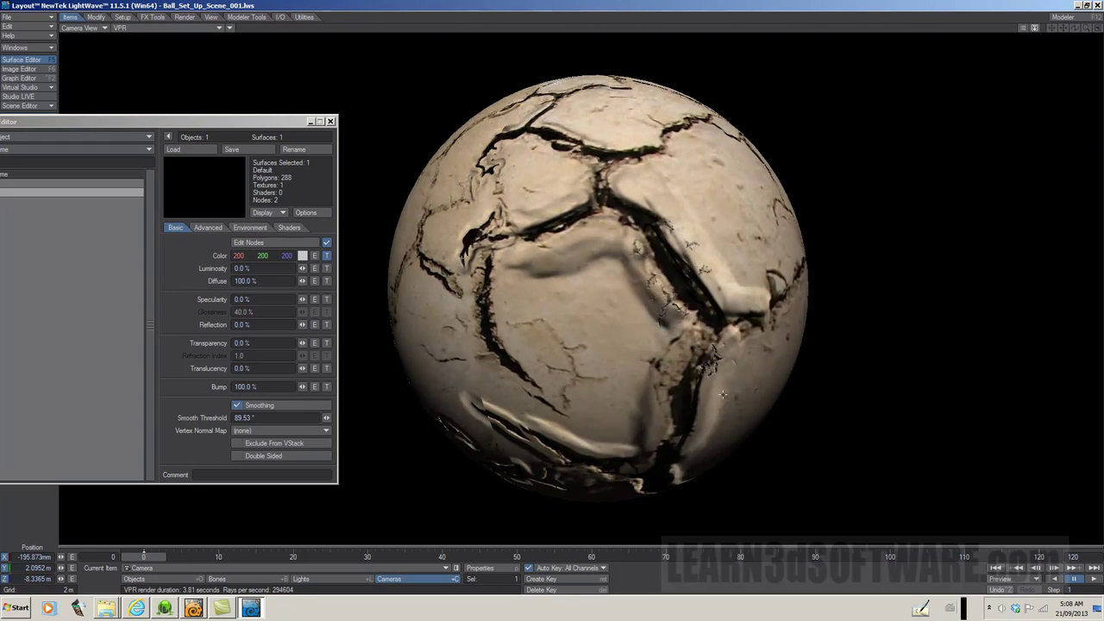
{"action": "left_click", "coordinate": [164, 579]}
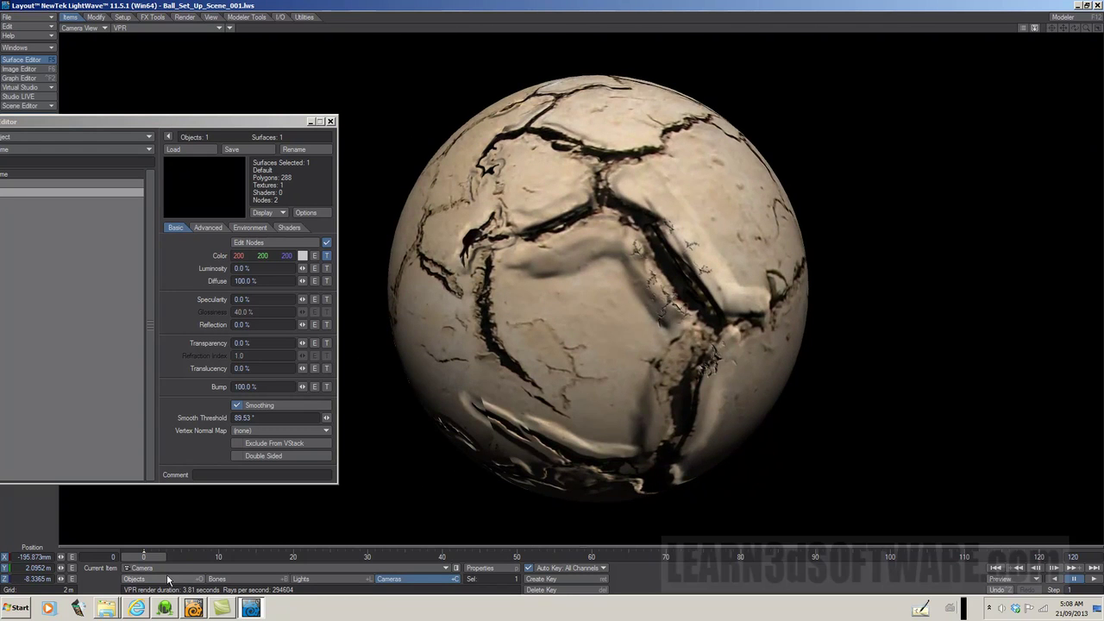
{"action": "key", "text": "y"}
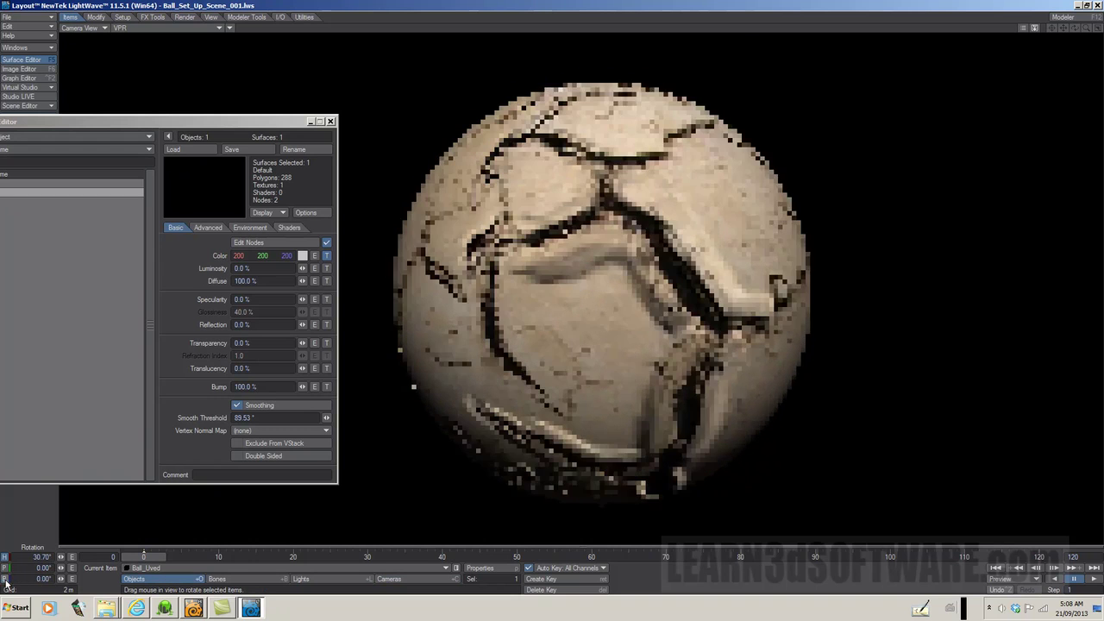
{"action": "mouse_move", "coordinate": [60, 557]}
{"action": "left_mouse_down"}
{"action": "mouse_move", "coordinate": [41, 616]}
{"action": "mouse_move", "coordinate": [62, 561]}
{"action": "left_mouse_up"}
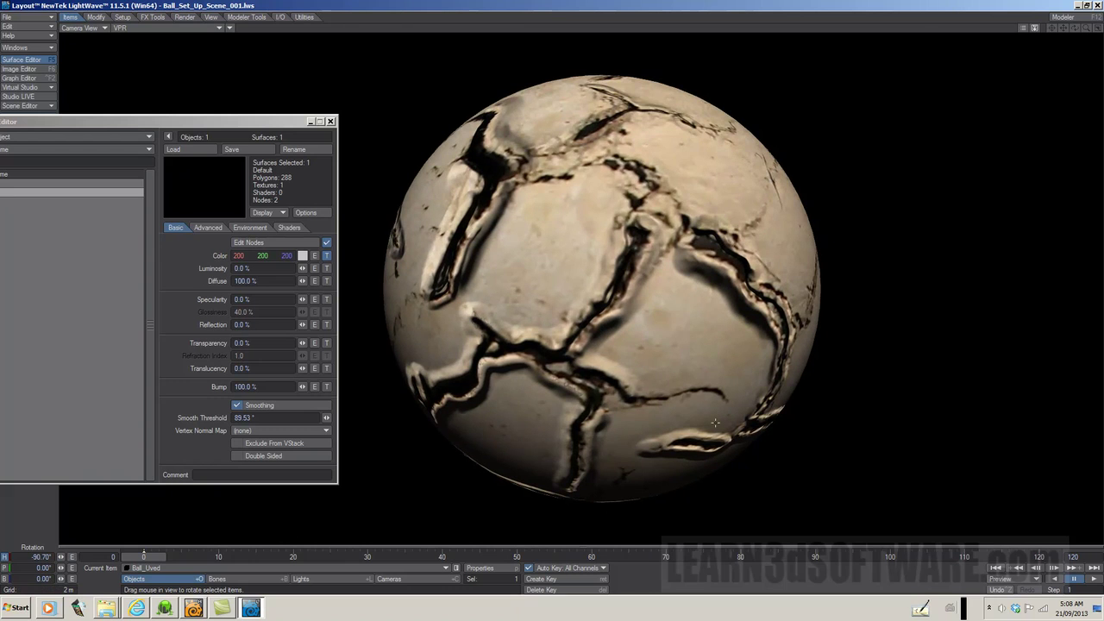
Open the Default surface's Node Editor and shift the camera to about X -2.37 m so the ball shows beside the editor
{"action": "left_click", "coordinate": [274, 248]}
{"action": "left_click_drag", "start_coordinate": [581, 68], "coordinate": [168, 65]}
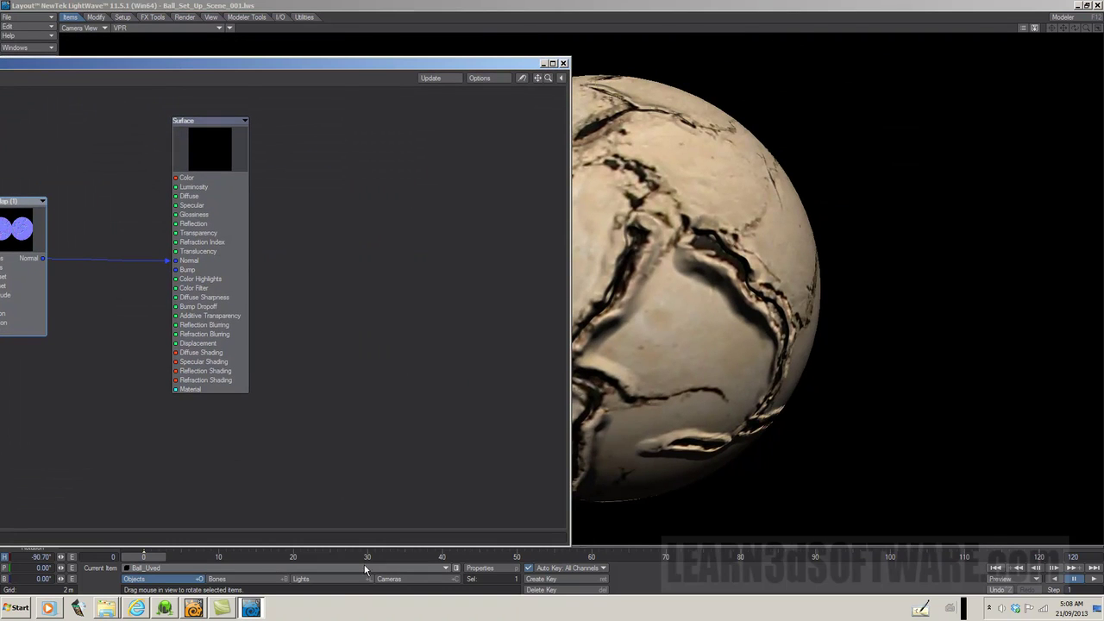
{"action": "left_click", "coordinate": [396, 579]}
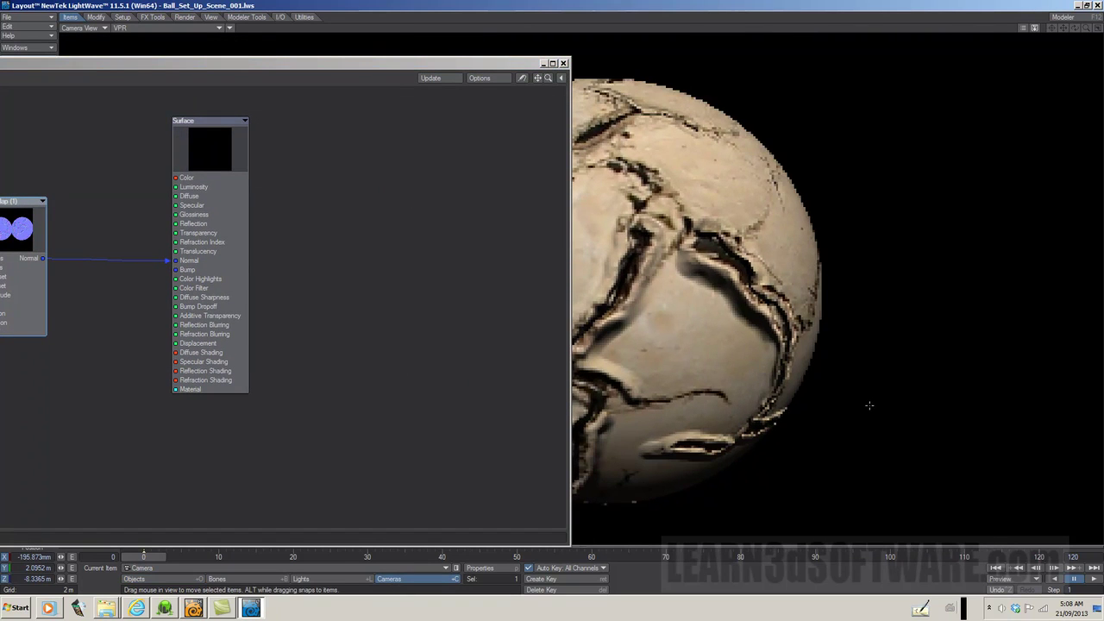
{"action": "left_click_drag", "start_coordinate": [733, 310], "coordinate": [266, 264]}
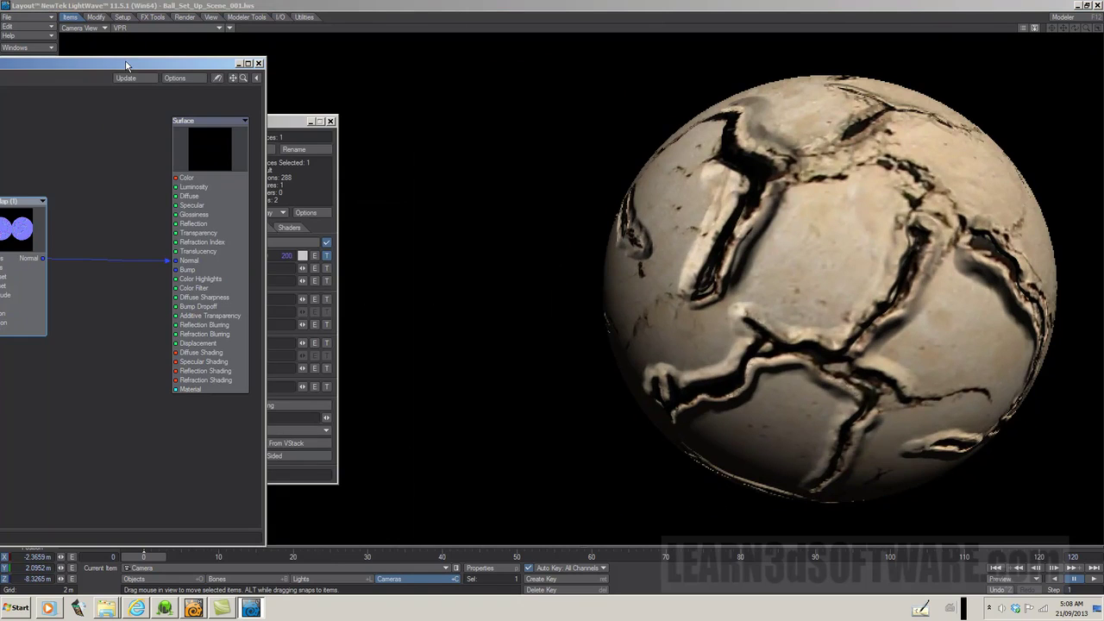
{"action": "left_click_drag", "start_coordinate": [127, 63], "coordinate": [501, 50]}
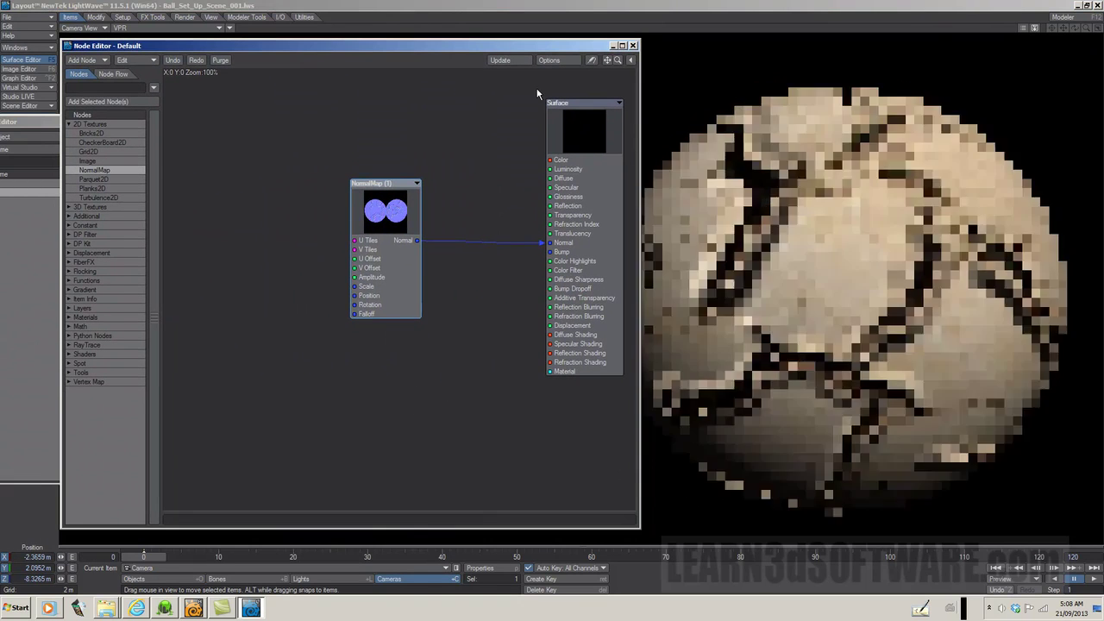
Place the NormalMap and Surface nodes close together and shrink and reposition the Node Editor so it clears the ball
{"action": "left_click_drag", "start_coordinate": [385, 186], "coordinate": [235, 183]}
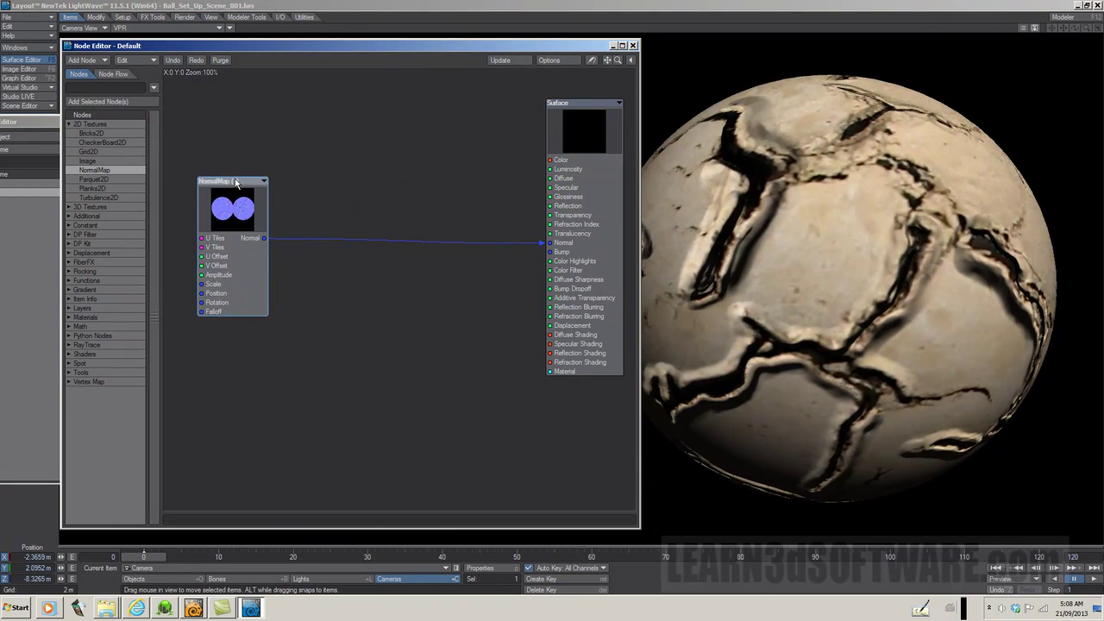
{"action": "left_click_drag", "start_coordinate": [580, 105], "coordinate": [346, 108]}
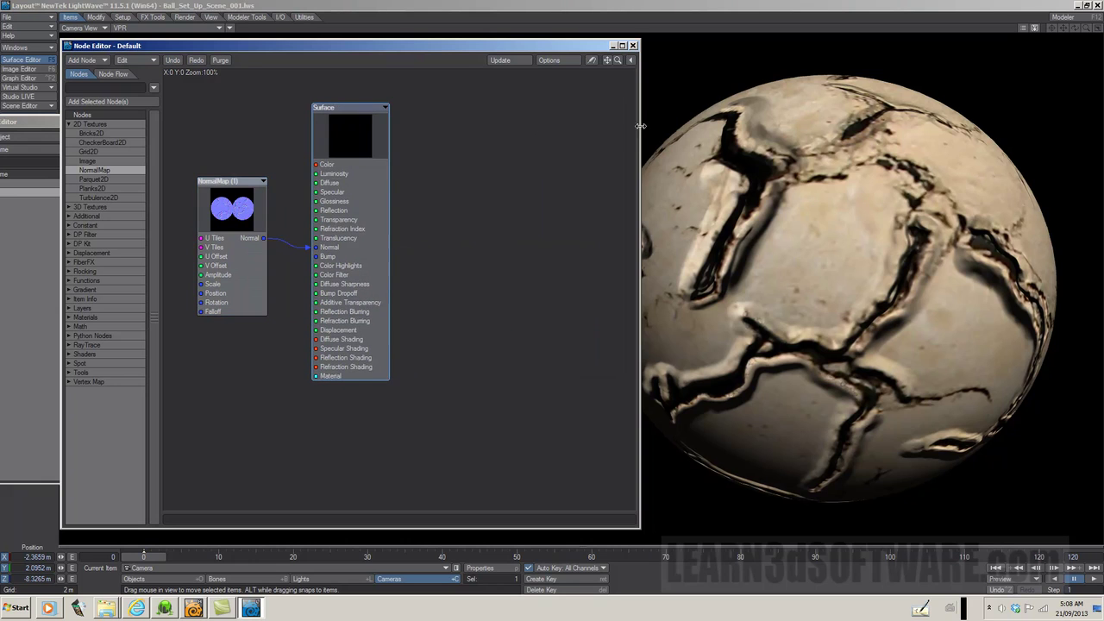
{"action": "left_click_drag", "start_coordinate": [639, 124], "coordinate": [471, 122]}
{"action": "left_click_drag", "start_coordinate": [379, 45], "coordinate": [456, 41]}
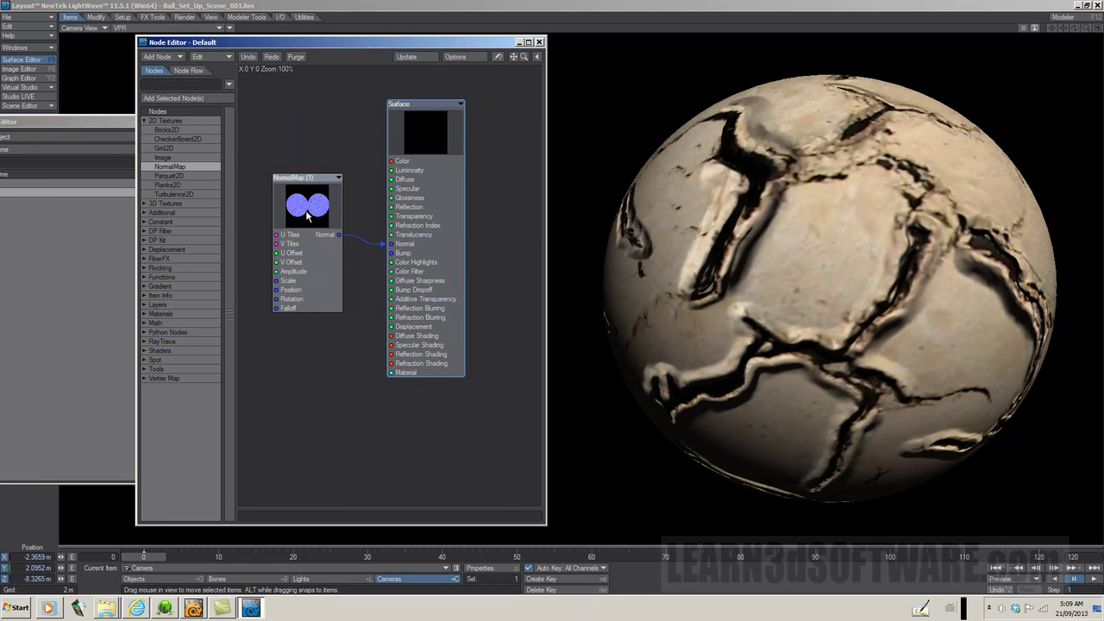
Open the NormalMap node's settings and set its amplitude to 300%
{"action": "double_click", "coordinate": [308, 216]}
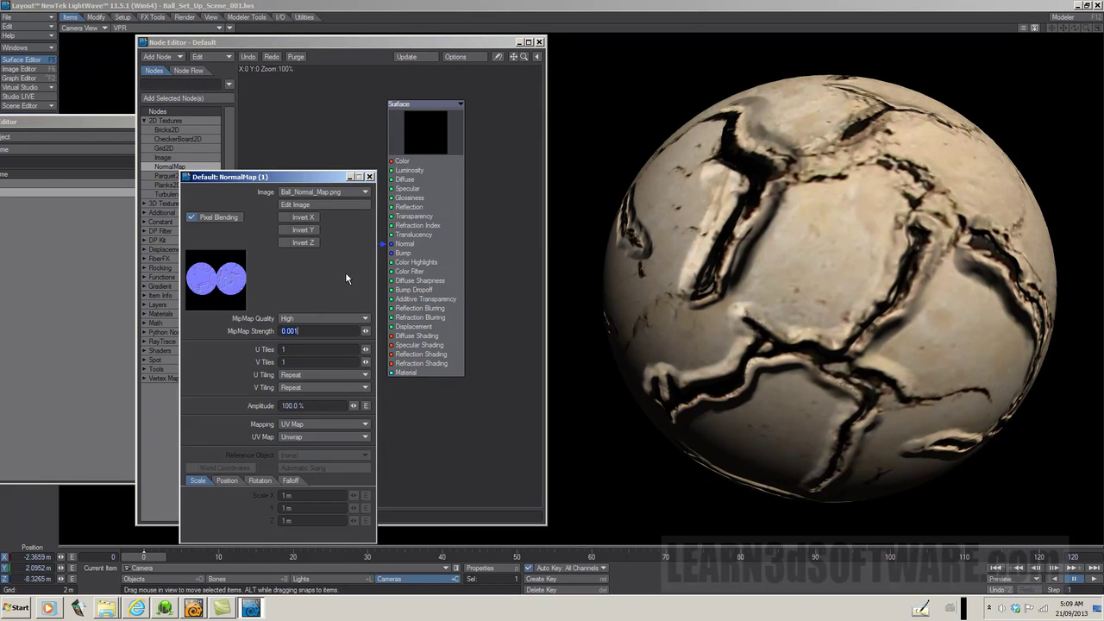
{"action": "left_click_drag", "start_coordinate": [296, 182], "coordinate": [289, 124]}
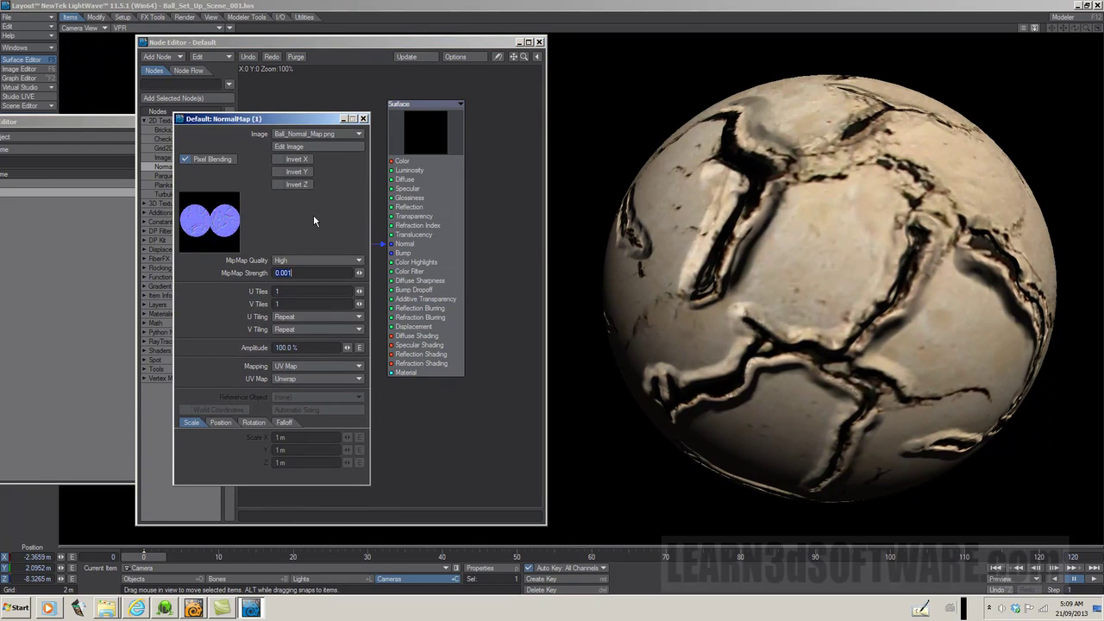
{"action": "left_click", "coordinate": [306, 347]}
{"action": "left_click_drag", "start_coordinate": [302, 346], "coordinate": [235, 345]}
{"action": "type", "text": "300"}
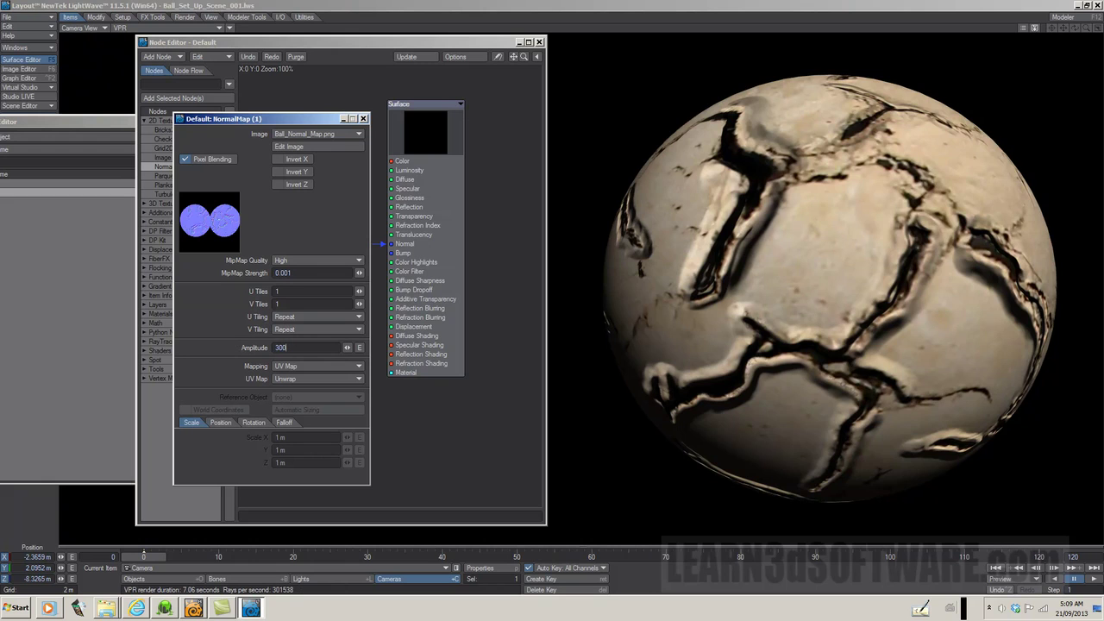
{"action": "key", "text": "Return"}
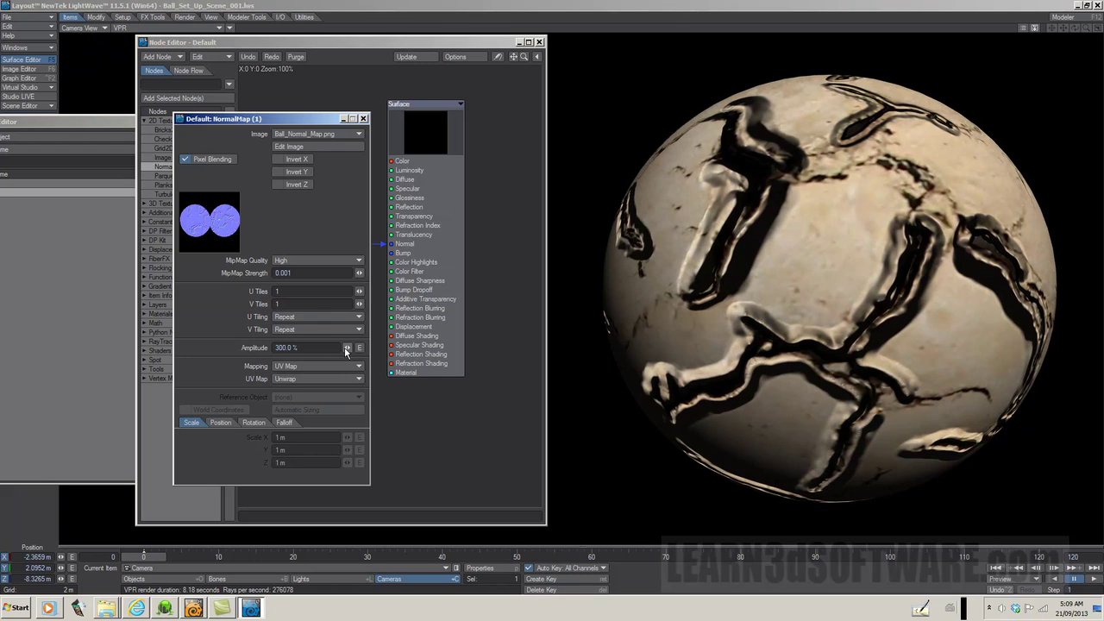
Try an exaggerated normal map amplitude of about 734.5%, and set it back to 100%
{"action": "left_click_drag", "start_coordinate": [346, 351], "coordinate": [384, 351]}
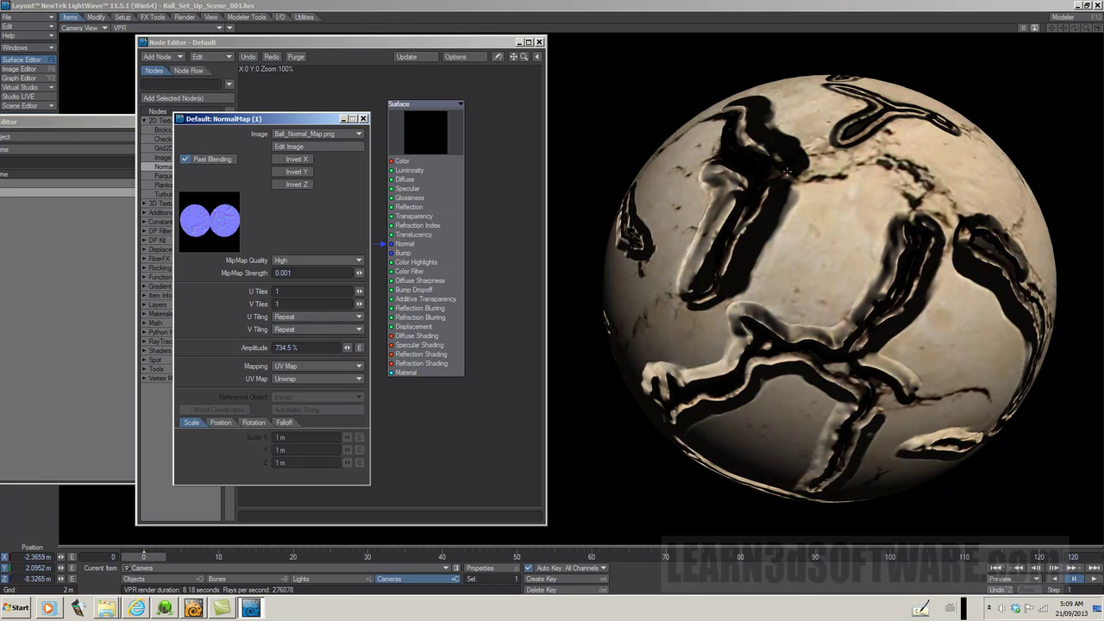
{"action": "left_click", "coordinate": [309, 348]}
{"action": "type", "text": "100"}
{"action": "key", "text": "Return"}
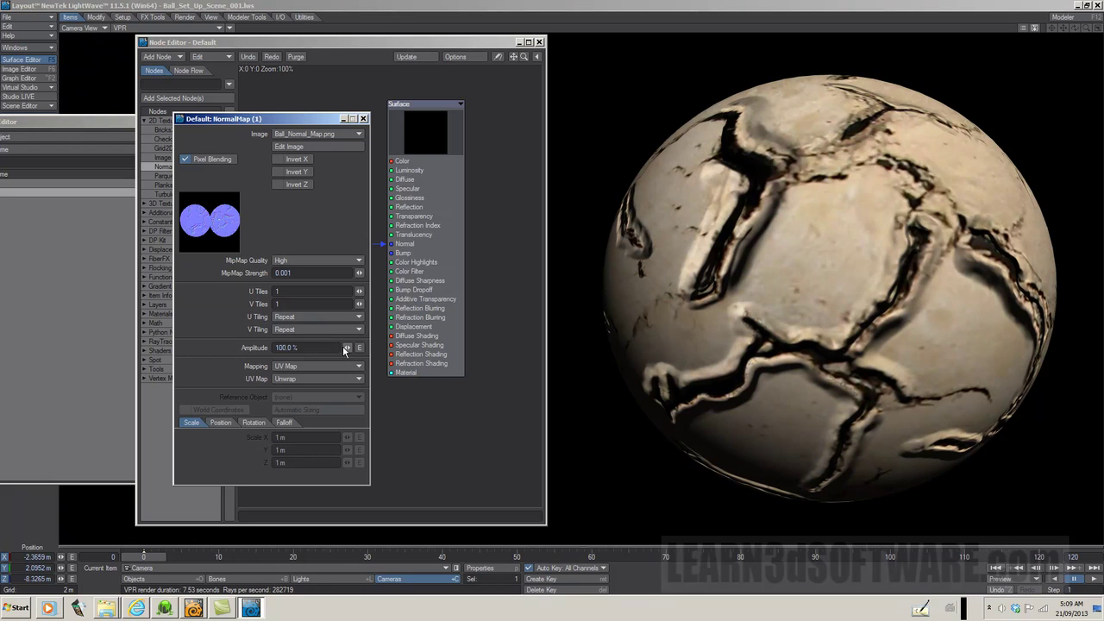
Lower the normal map amplitude to about 24.5%, raise it to about 56%, and compare the result with the painted ball in 3D-Coat
{"action": "left_click_drag", "start_coordinate": [348, 347], "coordinate": [346, 348]}
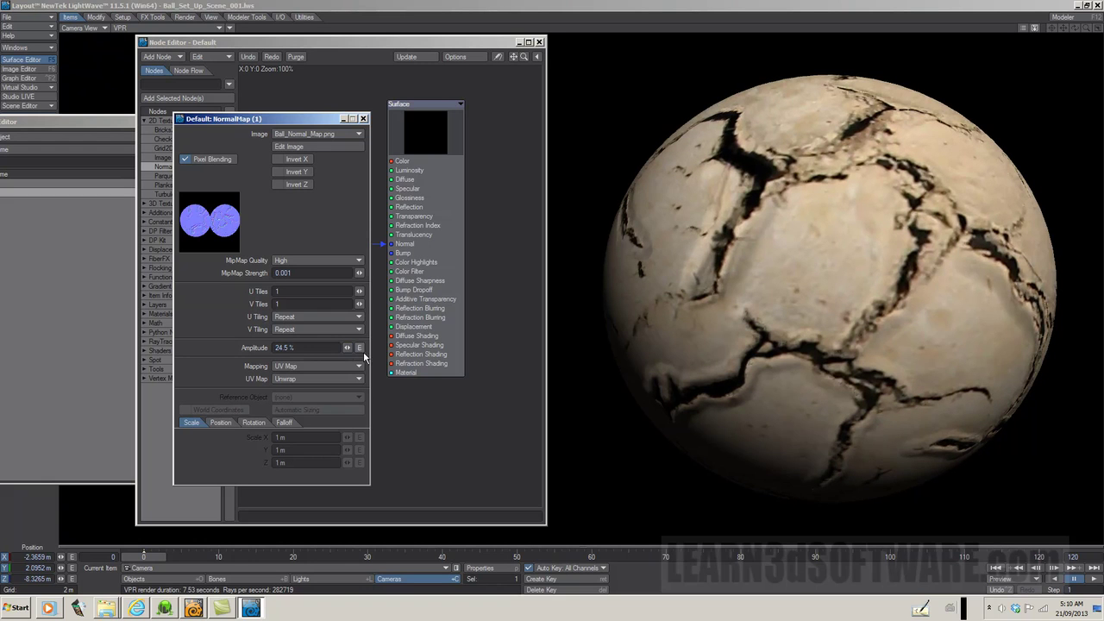
{"action": "left_click_drag", "start_coordinate": [347, 347], "coordinate": [349, 354]}
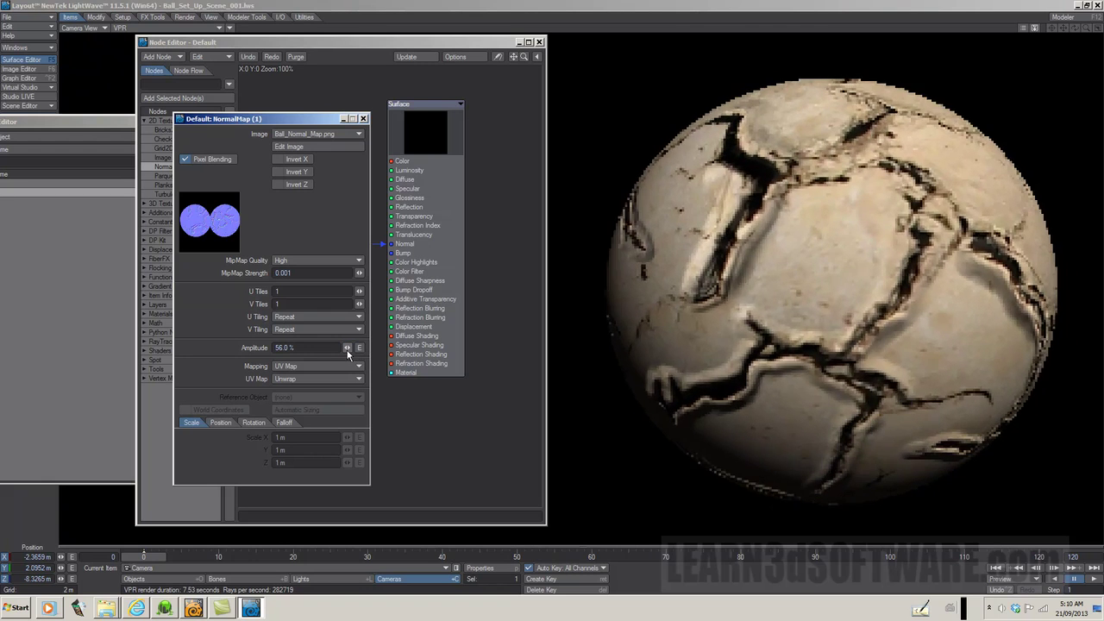
{"action": "left_click", "coordinate": [165, 608]}
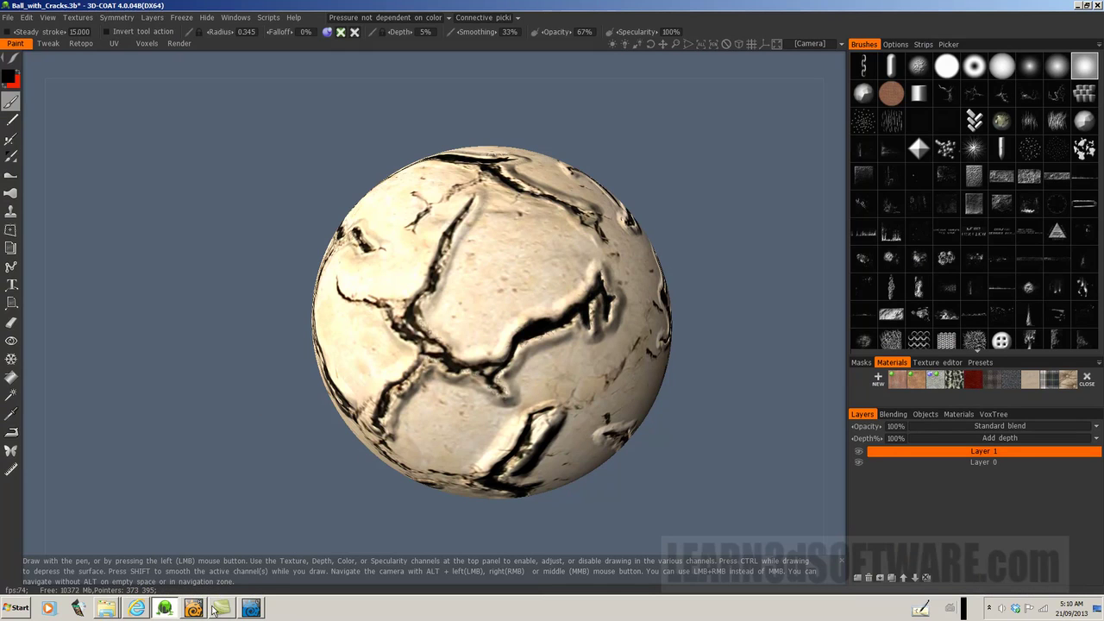
{"action": "left_click", "coordinate": [251, 608]}
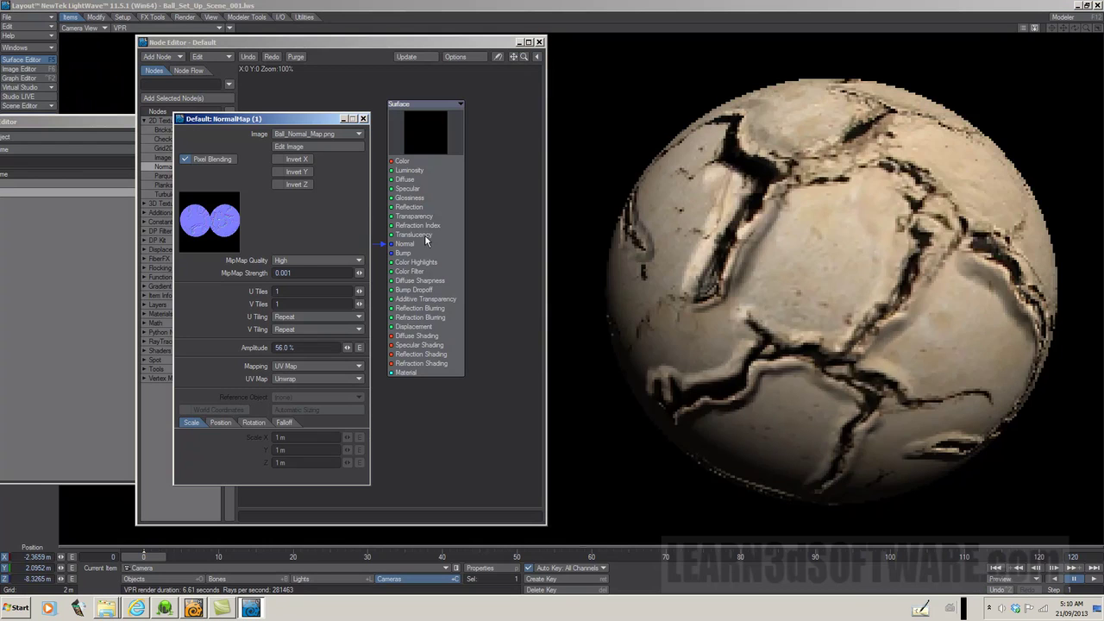
Raise the normal map amplitude to about 146%, compare it with the 3D-Coat ball, and reset the amplitude to 100%
{"action": "left_click", "coordinate": [348, 348]}
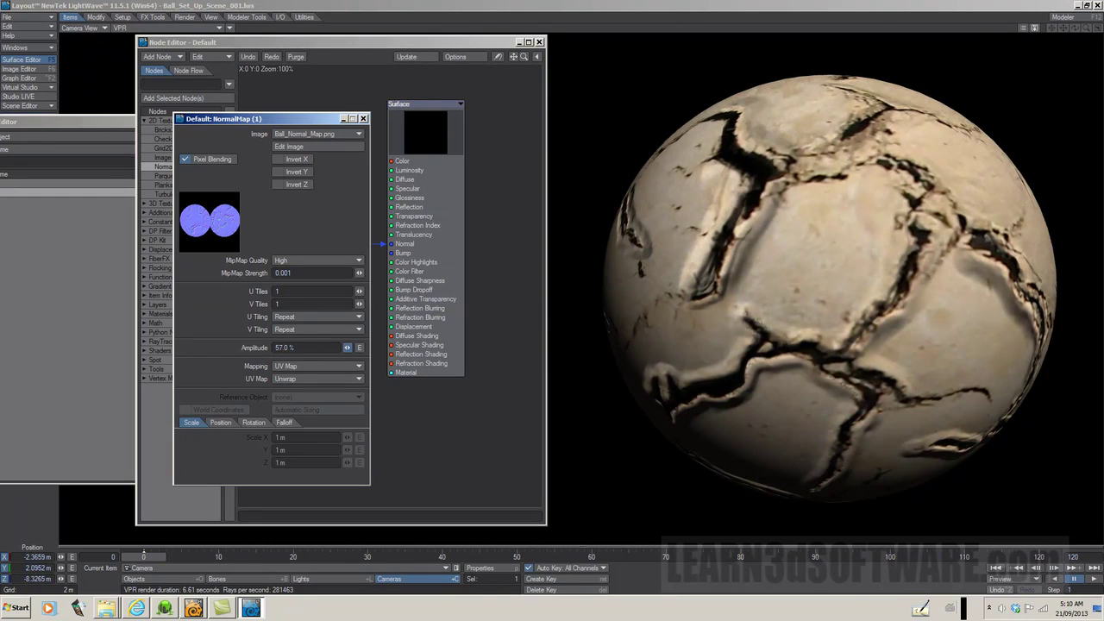
{"action": "left_click_drag", "start_coordinate": [348, 348], "coordinate": [371, 348]}
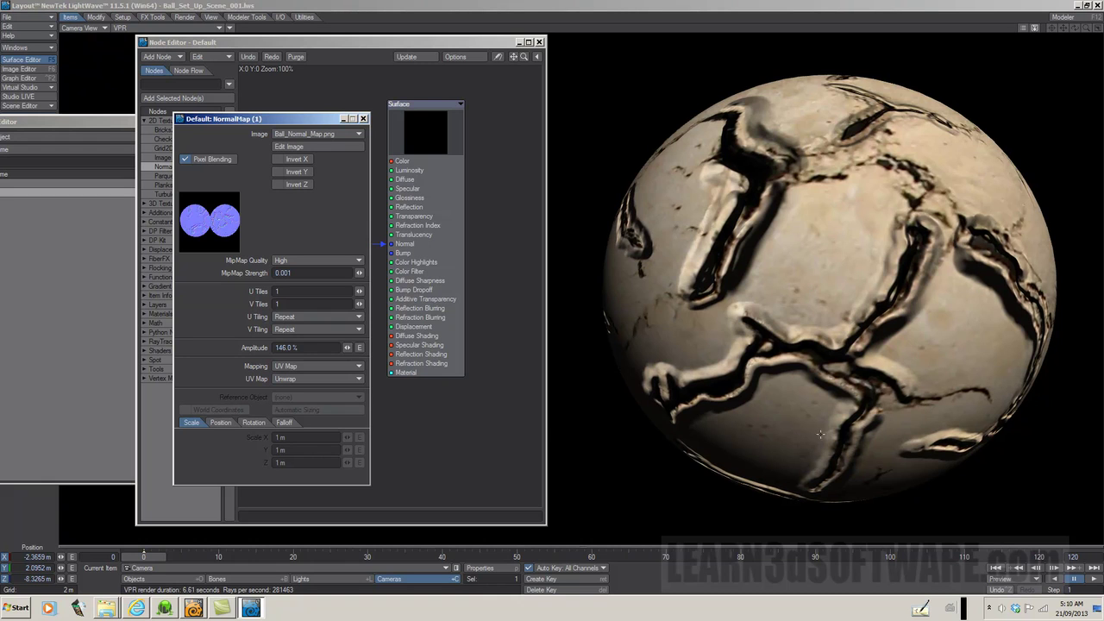
{"action": "left_click", "coordinate": [164, 608]}
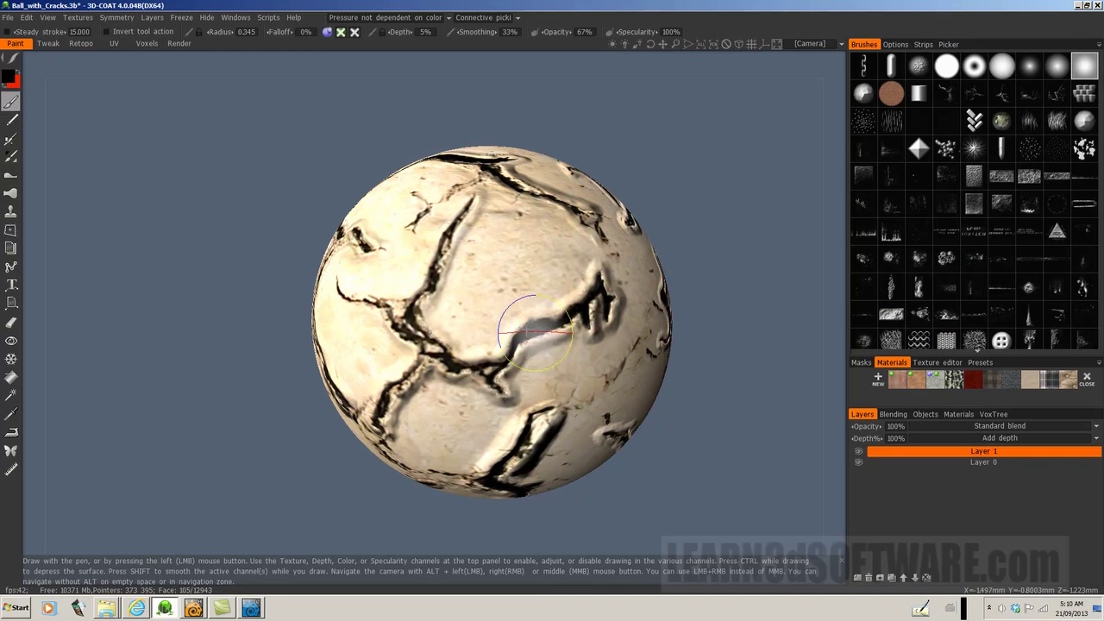
{"action": "left_click", "coordinate": [254, 608]}
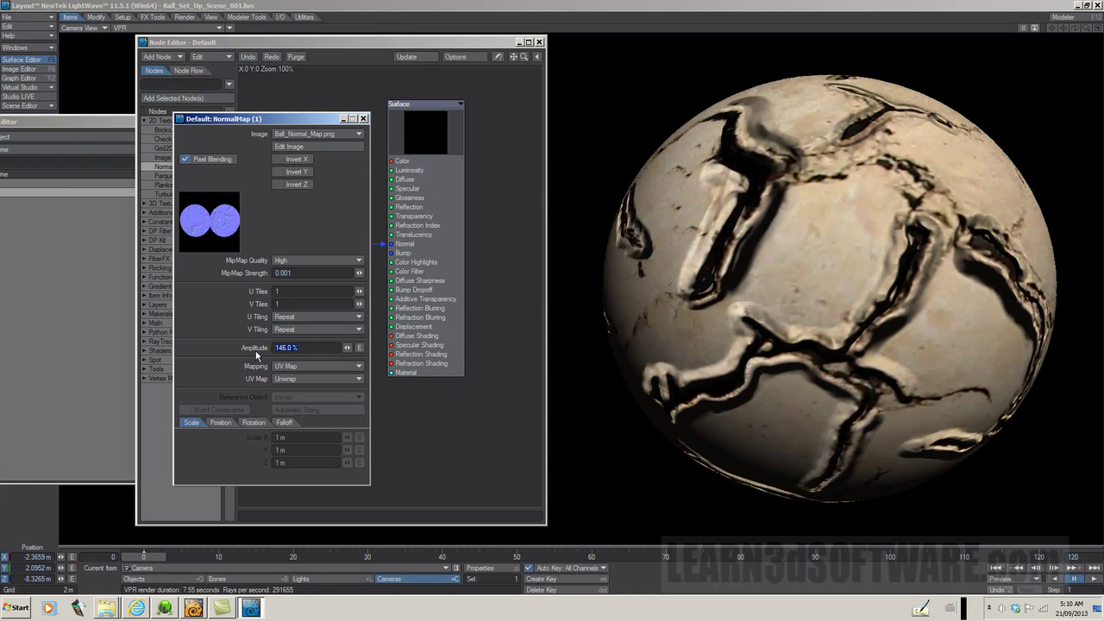
{"action": "type", "text": "100"}
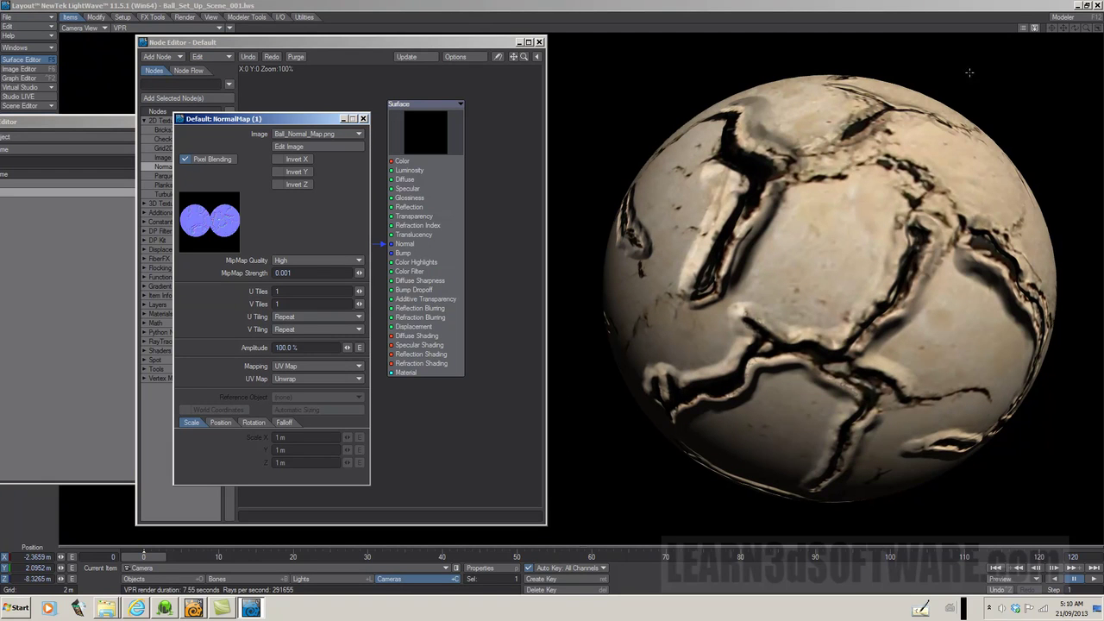
Set the normal map amplitude to 50%, try about 59.5%, and return it to 50%
{"action": "left_click", "coordinate": [293, 348]}
{"action": "type", "text": "50"}
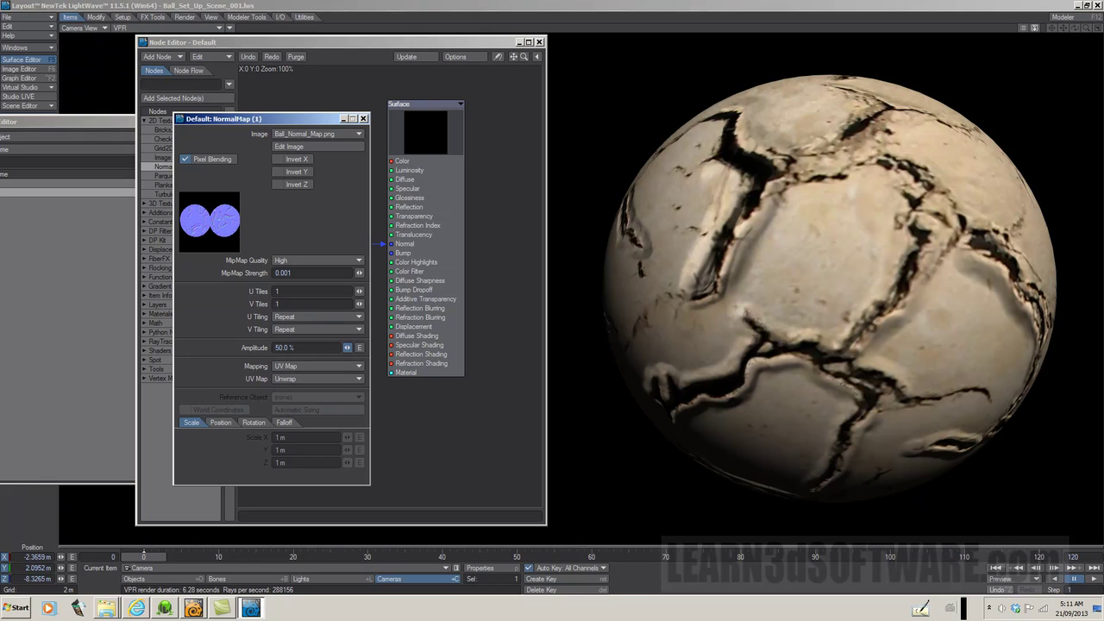
{"action": "left_click_drag", "start_coordinate": [347, 348], "coordinate": [350, 350]}
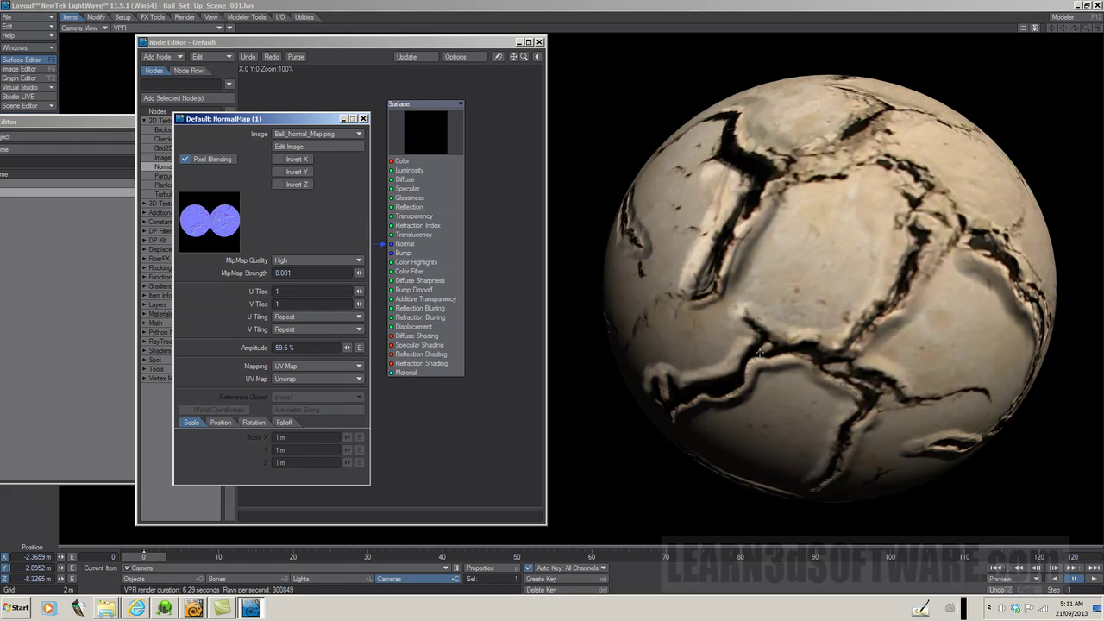
{"action": "left_click_drag", "start_coordinate": [311, 348], "coordinate": [241, 349]}
{"action": "type", "text": "50"}
{"action": "key", "text": "Return"}
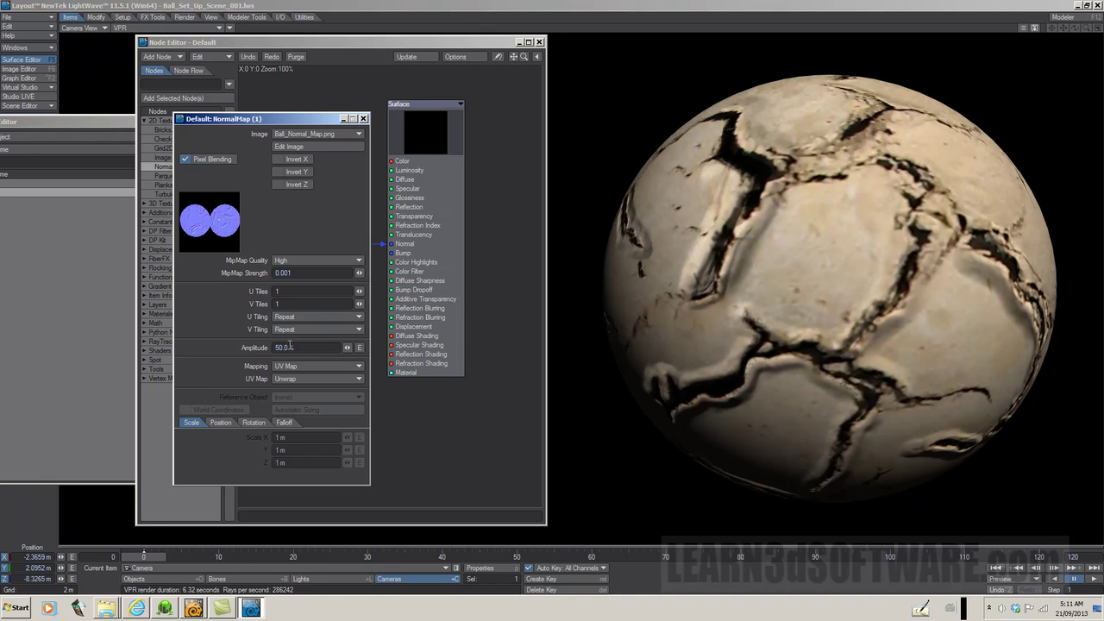
Open the normal map amplitude's envelope in the Graph Editor, move the editor aside, and close it
{"action": "left_click", "coordinate": [359, 347]}
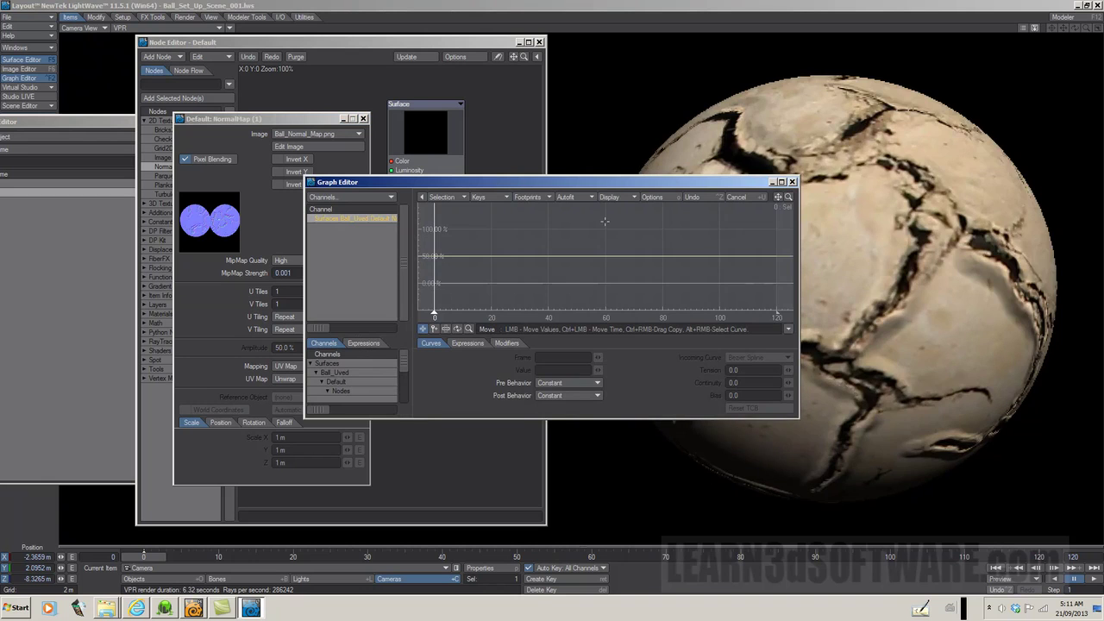
{"action": "left_click_drag", "start_coordinate": [480, 182], "coordinate": [603, 194]}
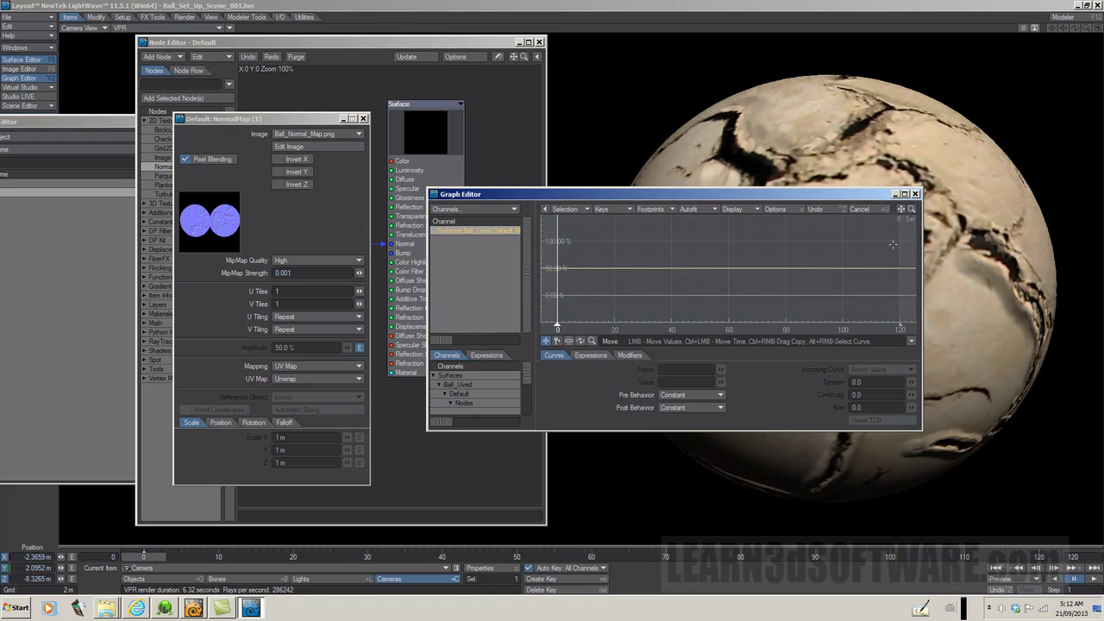
{"action": "left_click", "coordinate": [916, 193]}
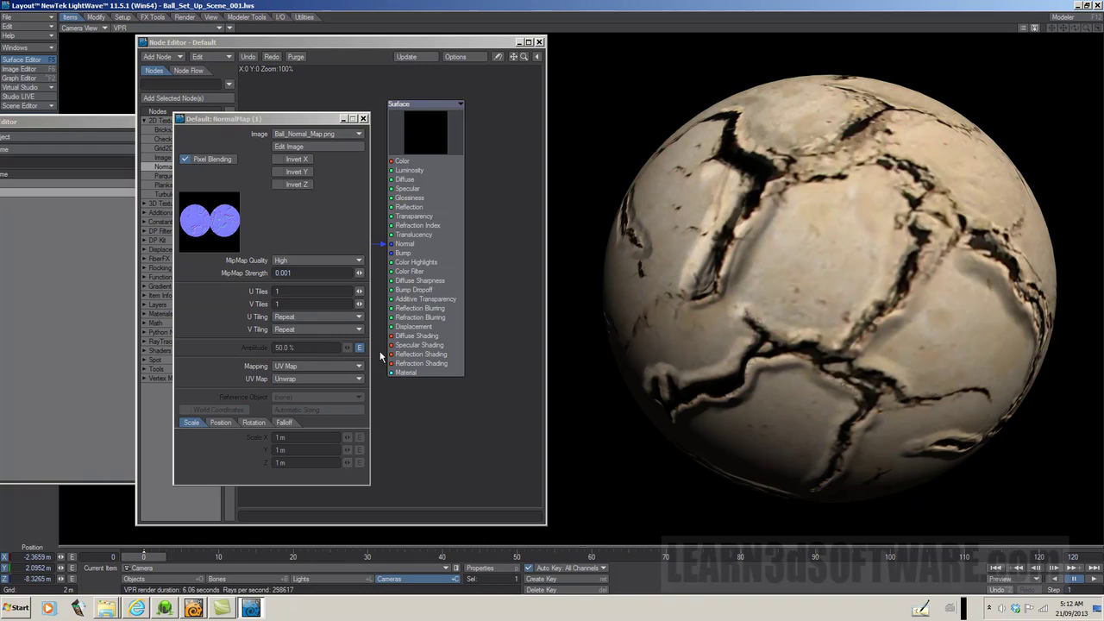
Switch to 3D-Coat to view the painted ball, return to LightWave, and remove the envelope from the normal map amplitude
{"action": "left_click", "coordinate": [170, 609]}
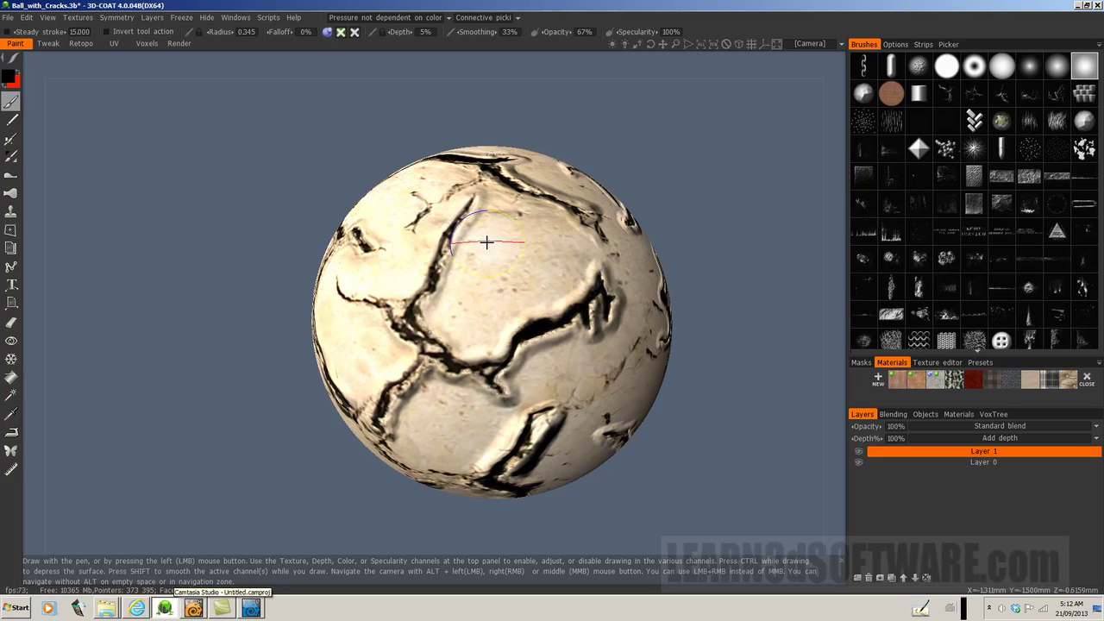
{"action": "left_click", "coordinate": [251, 609]}
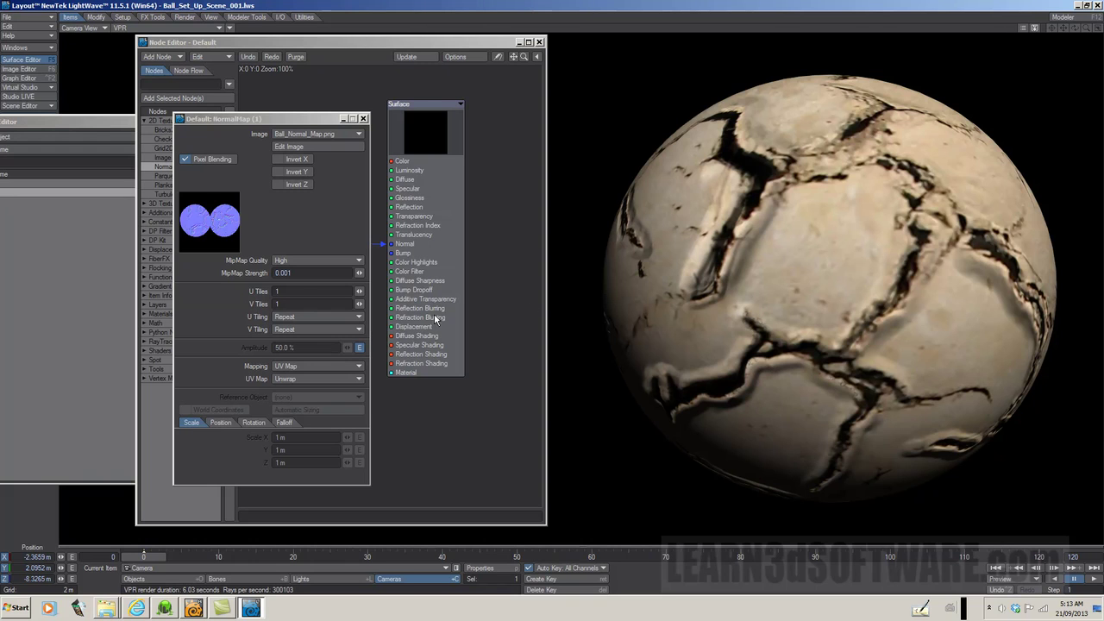
{"action": "left_click", "coordinate": [362, 347], "text": "shift"}
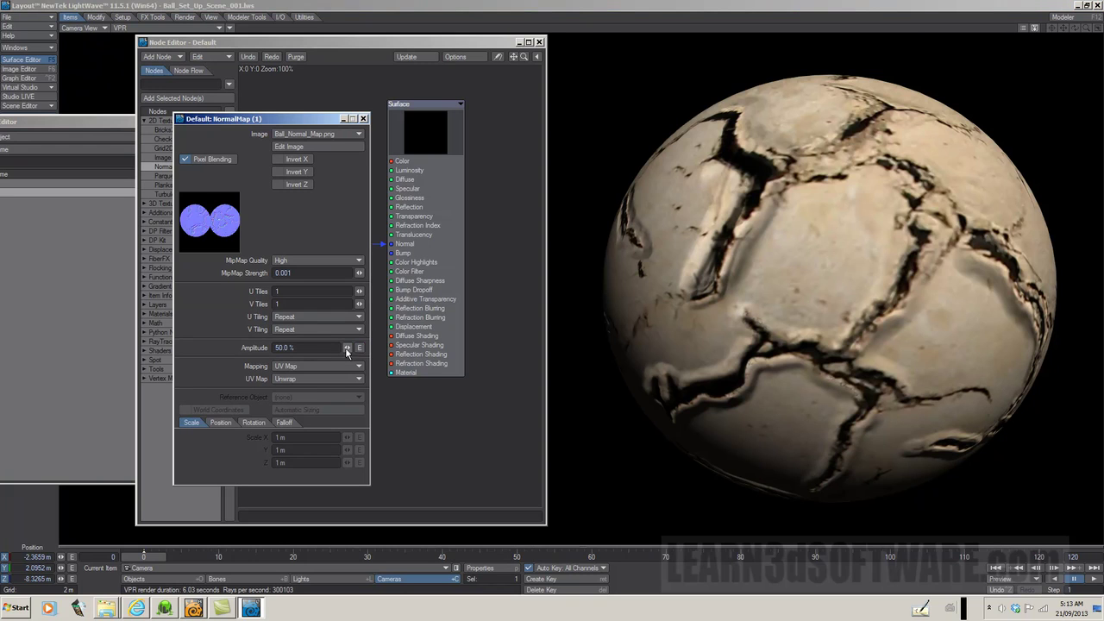
Try a normal map amplitude of about 41.5%, set it back to 50%, and close the Node Editor
{"action": "left_click", "coordinate": [351, 348]}
{"action": "left_click_drag", "start_coordinate": [351, 348], "coordinate": [392, 350]}
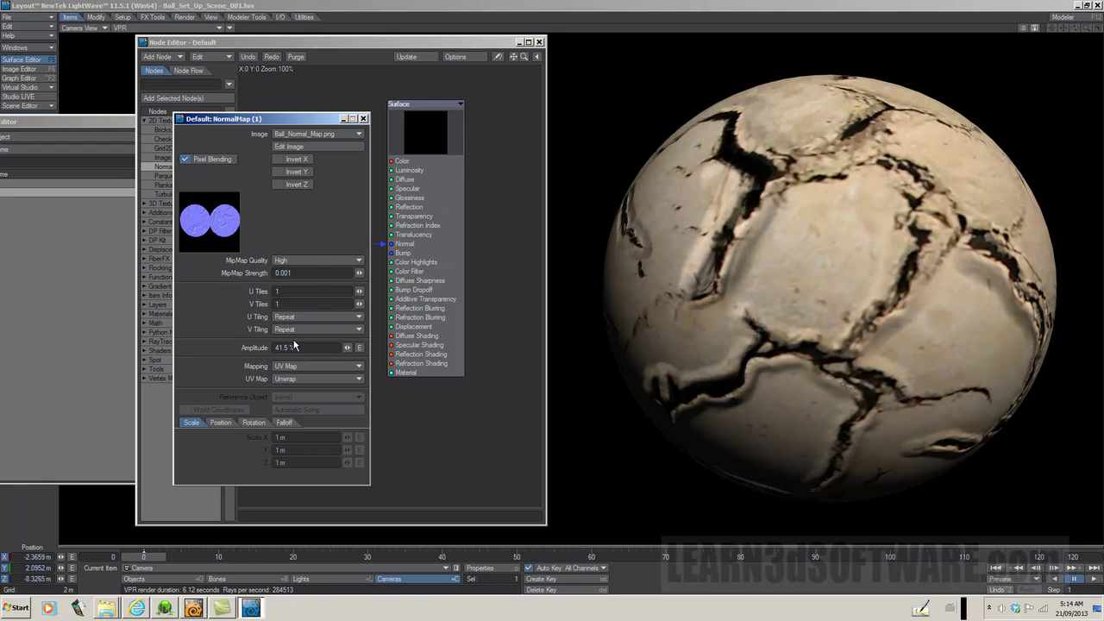
{"action": "left_click_drag", "start_coordinate": [296, 347], "coordinate": [249, 354]}
{"action": "type", "text": "50"}
{"action": "key", "text": "Return"}
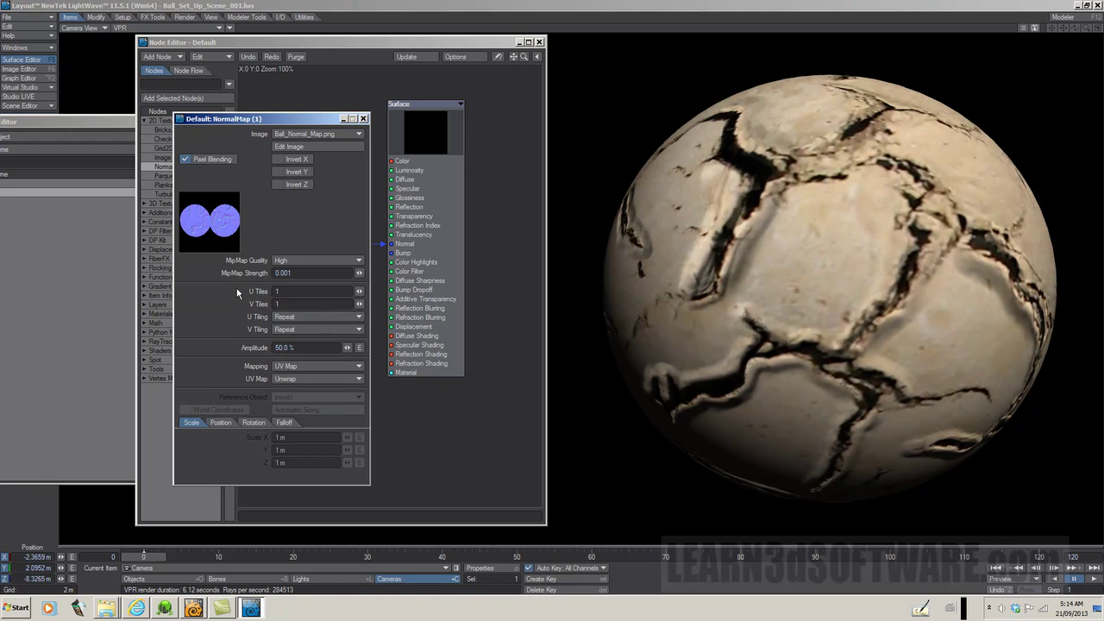
{"action": "left_click", "coordinate": [539, 42]}
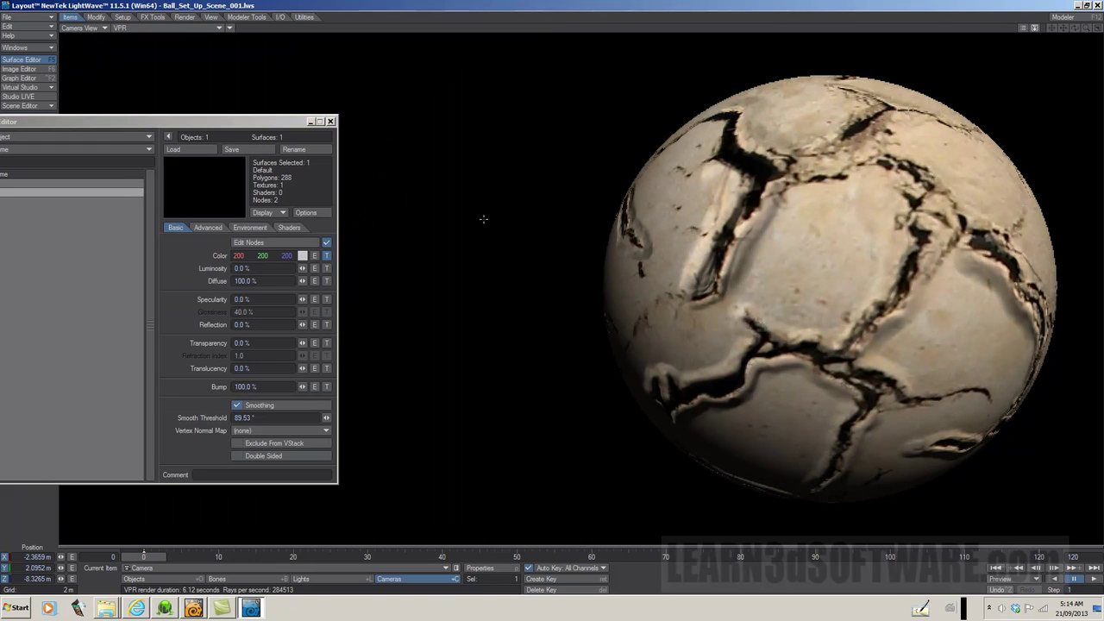